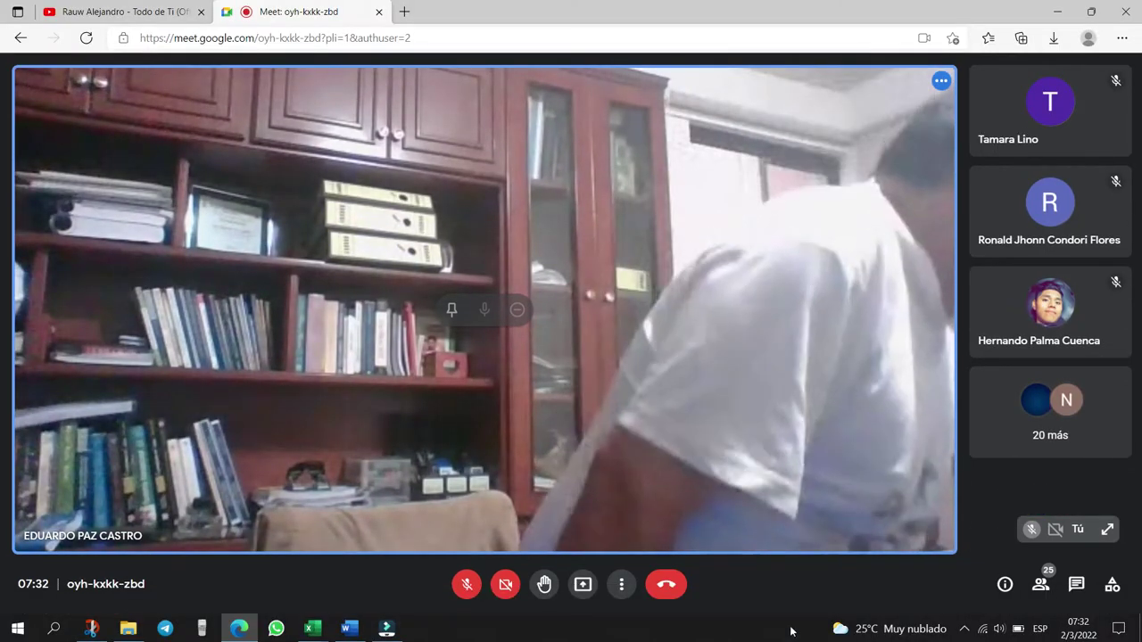
left_click(964, 629)
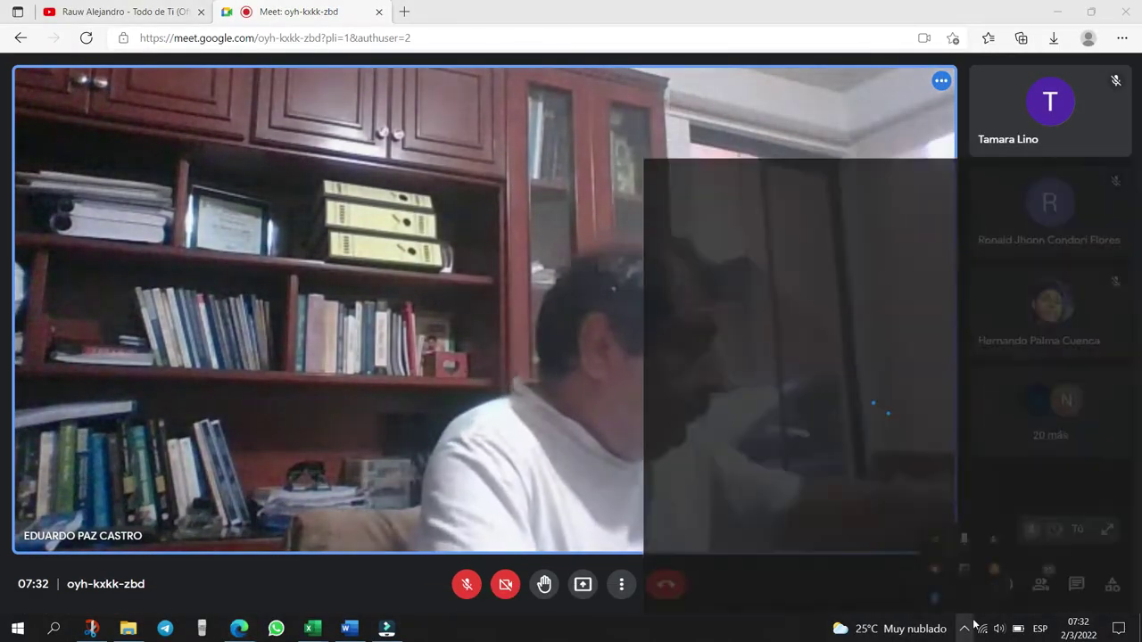
left_click(967, 629)
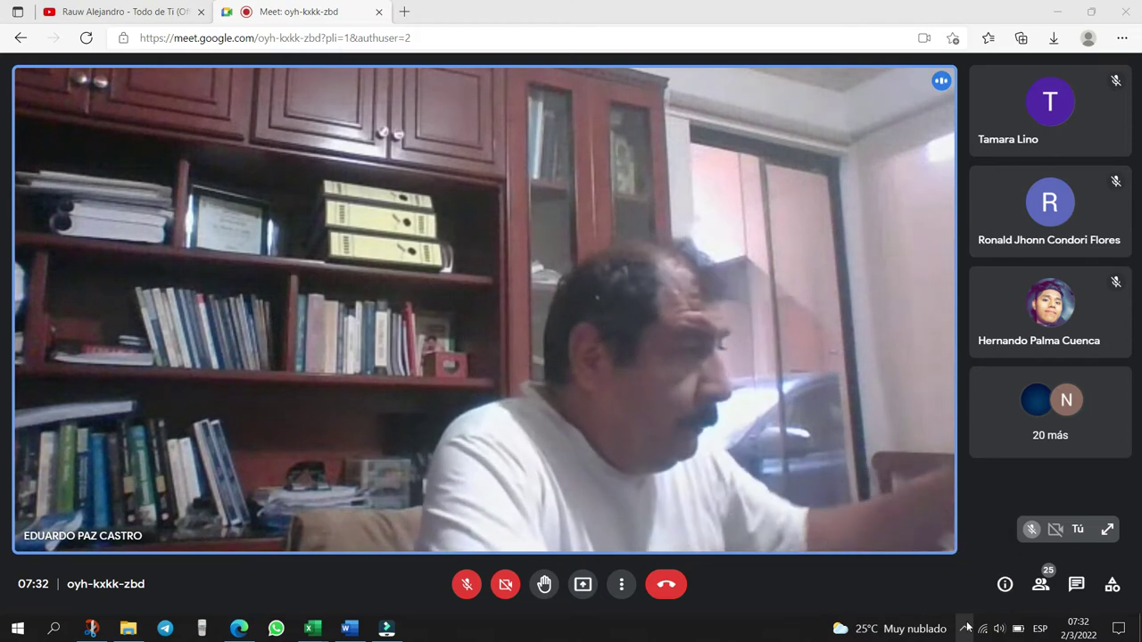
left_click(831, 354)
key("F11")
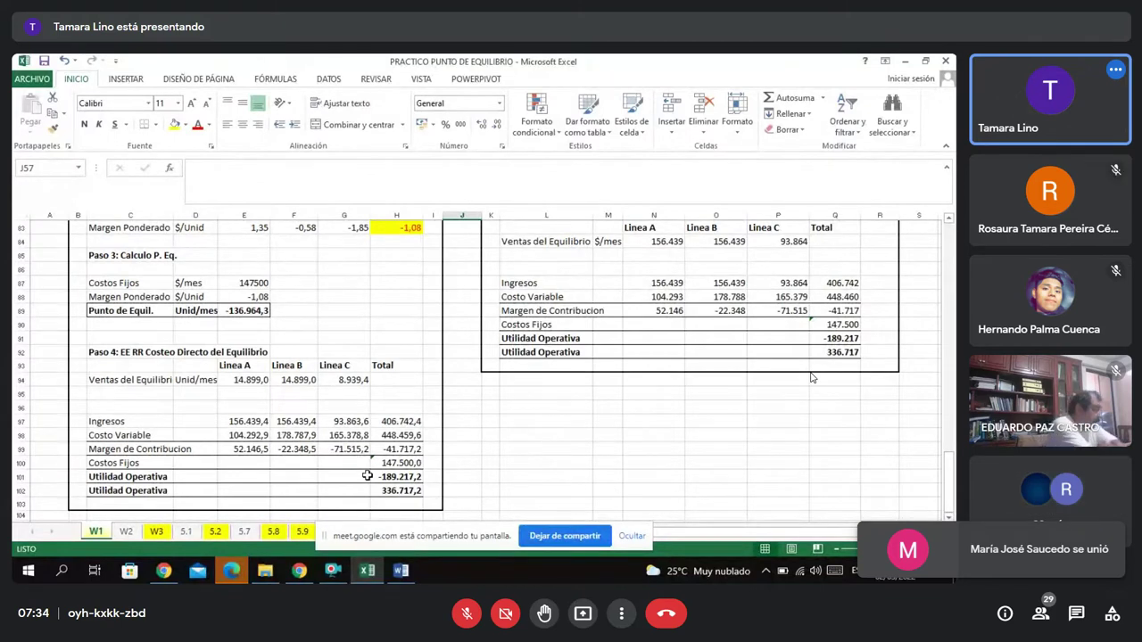
Check the Google Meet call window, and return to the PRACTICO PUNTO DE EQUILIBRIO workbook in Excel.
mouse_move(299, 570)
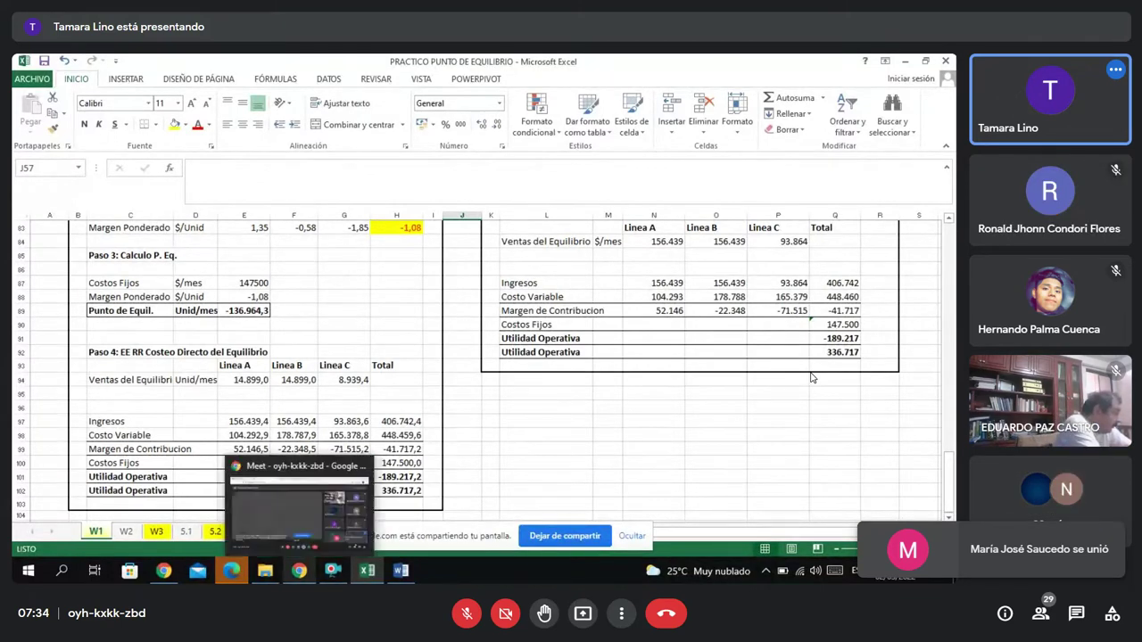
left_click(299, 504)
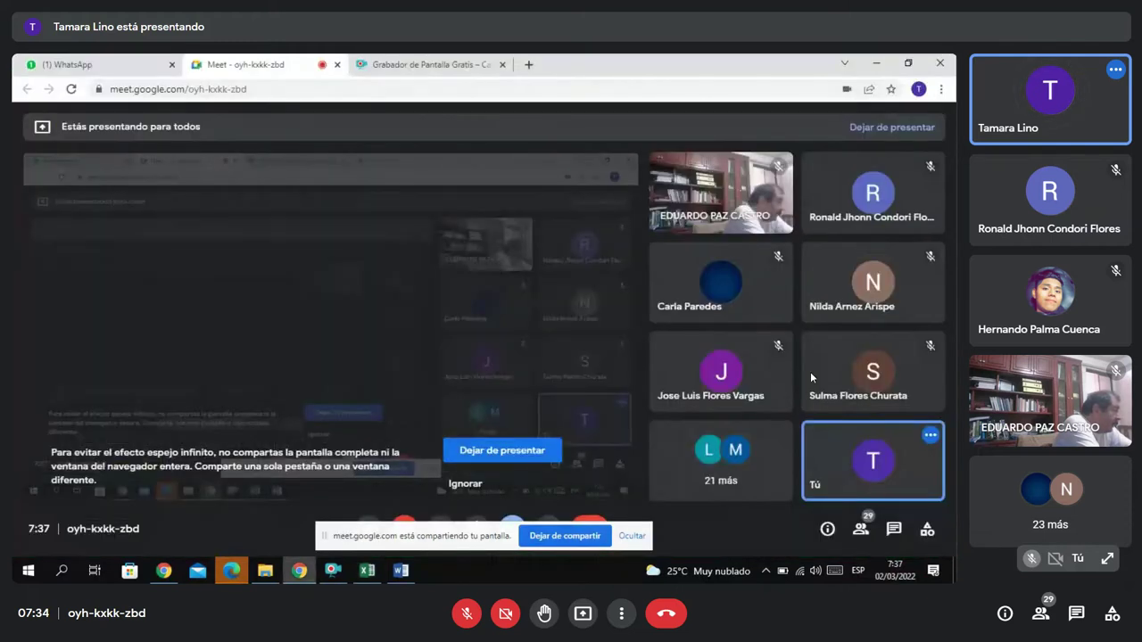
left_click(368, 573)
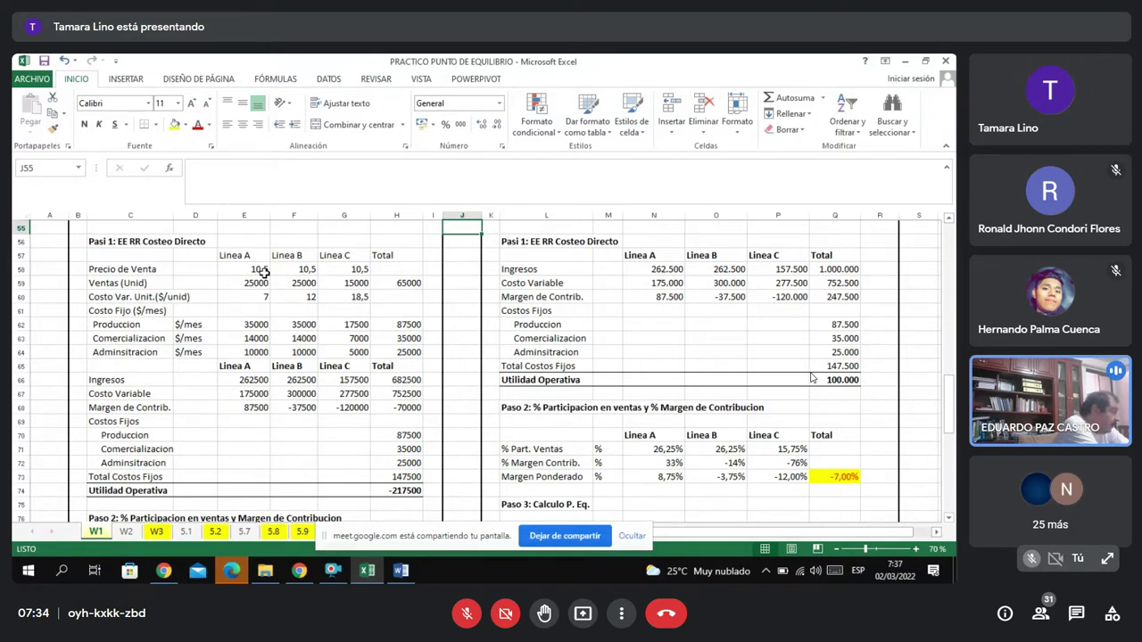
Change the Linea B selling price in F58 to the formula =10*15.
left_click(309, 270)
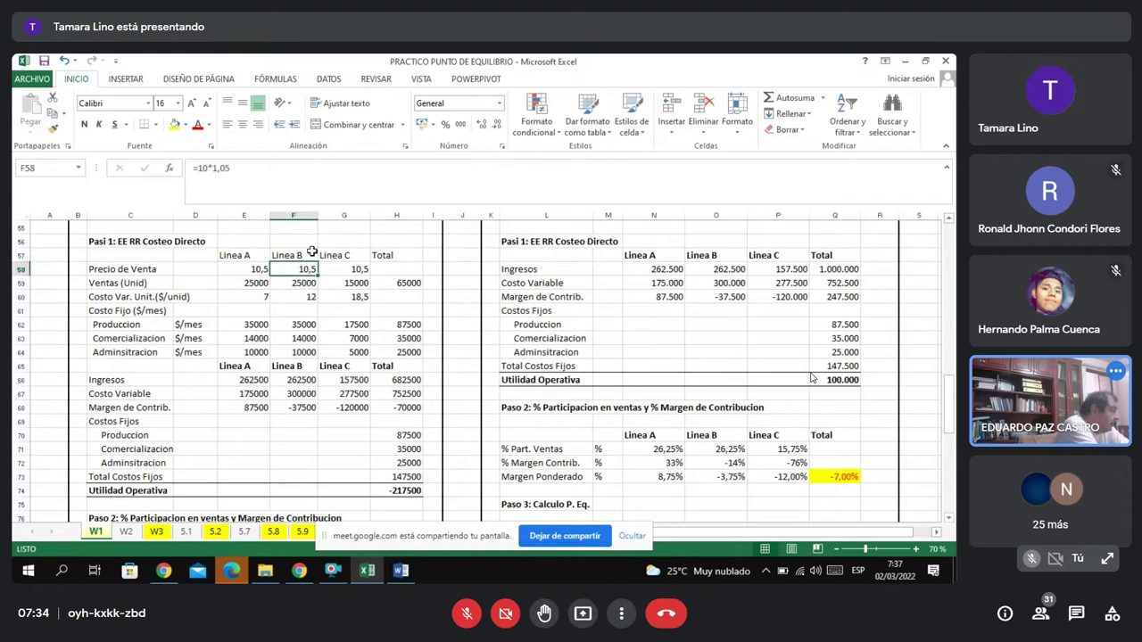
left_click(332, 178)
key("BackSpace")
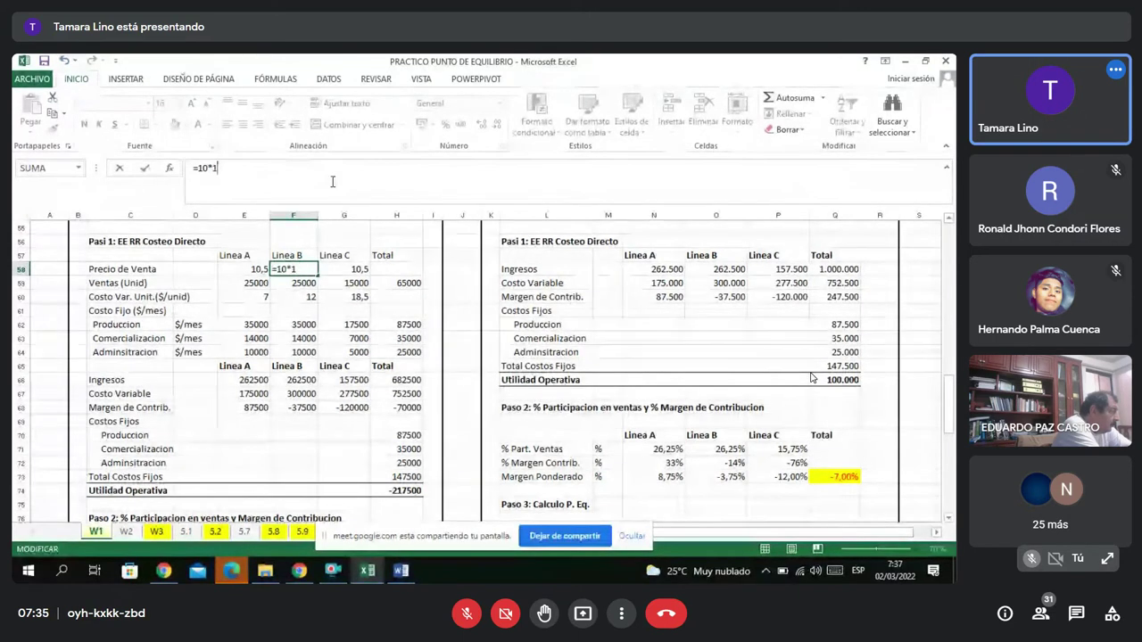
key("BackSpace")
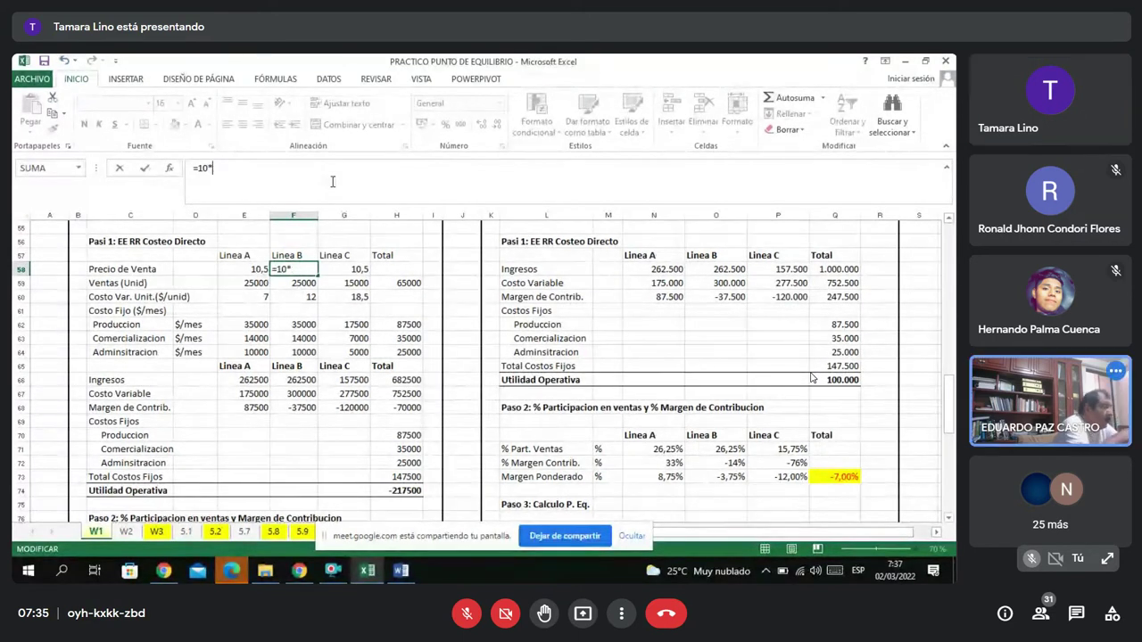
type("15")
key("ctrl+Return")
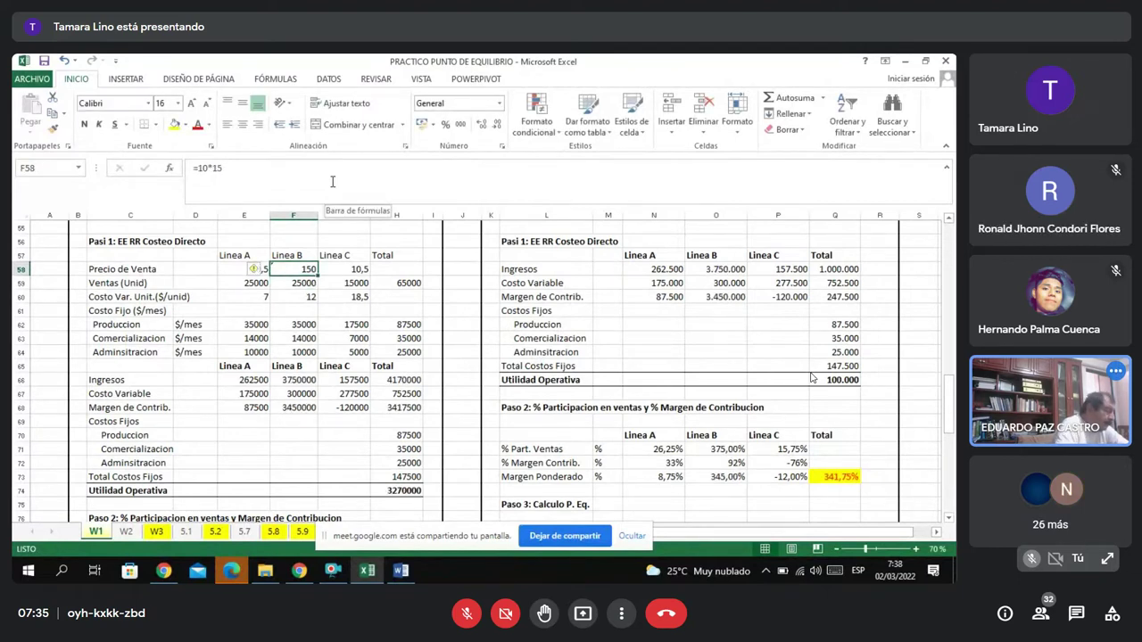
Set the Precio de Venta in Paso 1 to 15 for Linea B and 25 for Linea C.
key("BackSpace")
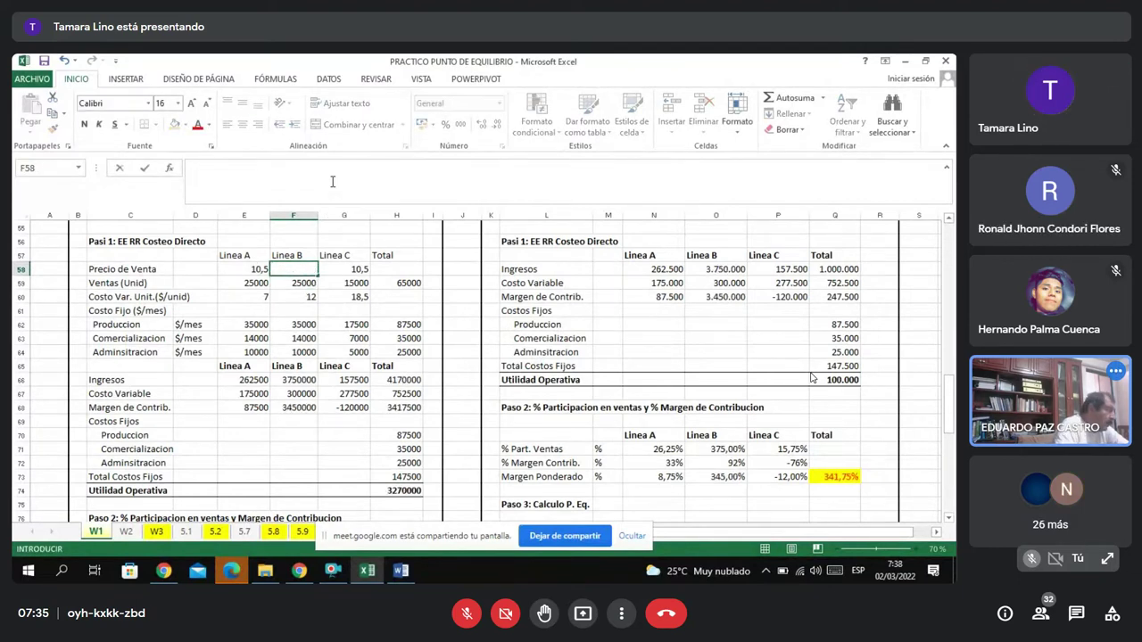
type("15")
key("ctrl+Return")
key("Right")
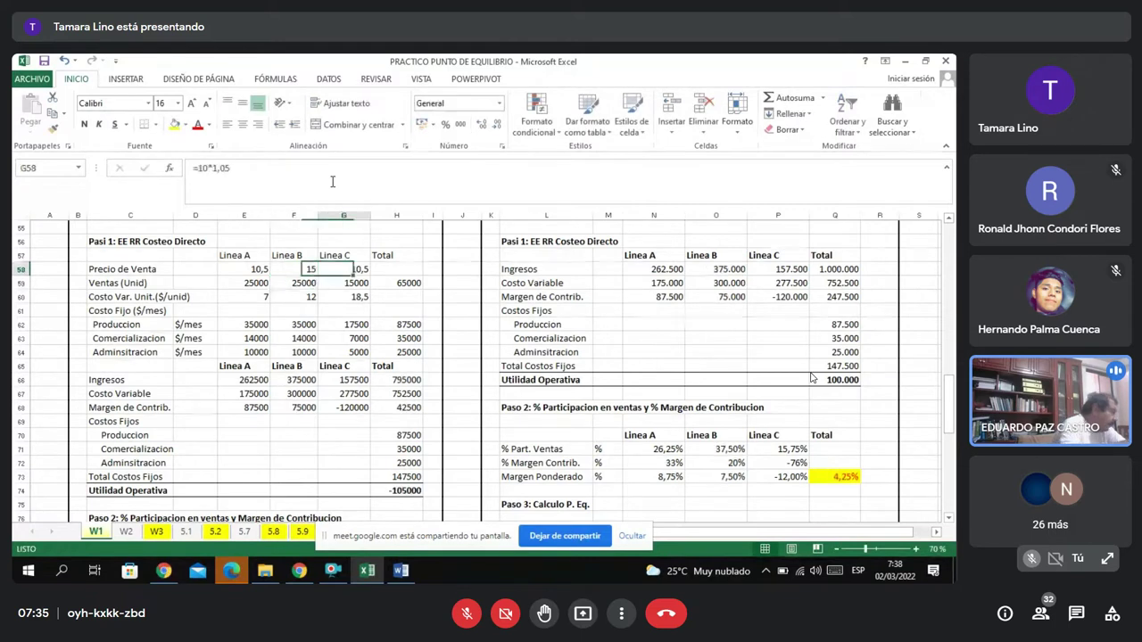
type("25")
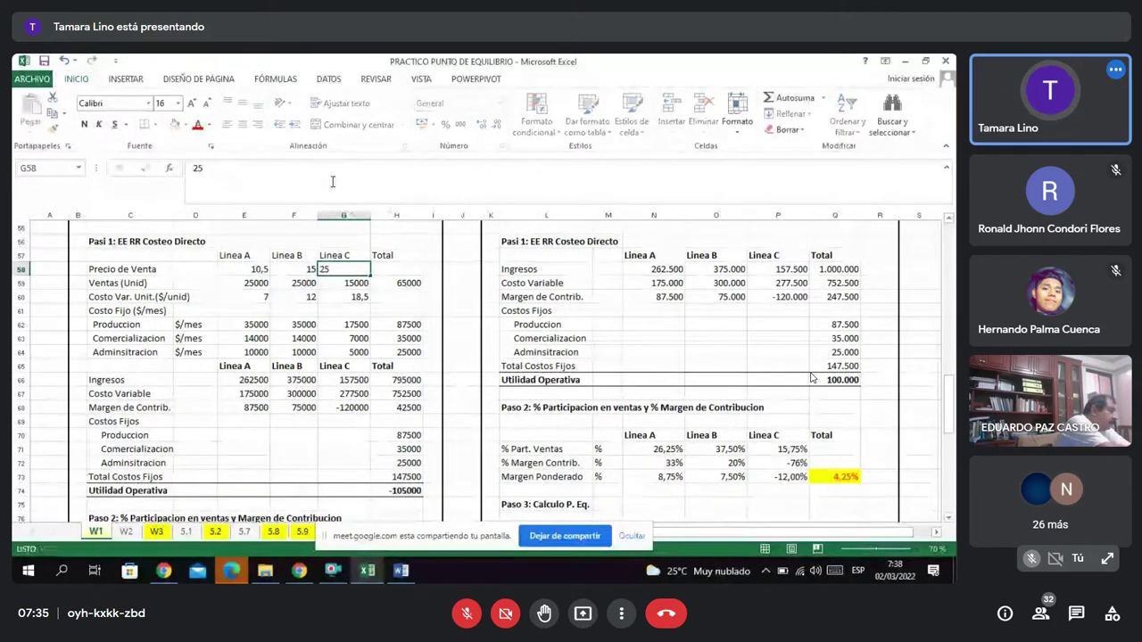
key("Return")
Examine the recalculated physical-units results from the Paso 1 income statement down to the Paso 4 equilibrium statement.
key("Down")
key("Down")
key("Down")
key("Down")
key("Down")
key("Down")
key("Down")
key("Down")
key("Down")
key("Down")
key("Down")
key("Down")
key("Down")
key("Down")
key("Down")
key("Down")
key("Down")
key("Down")
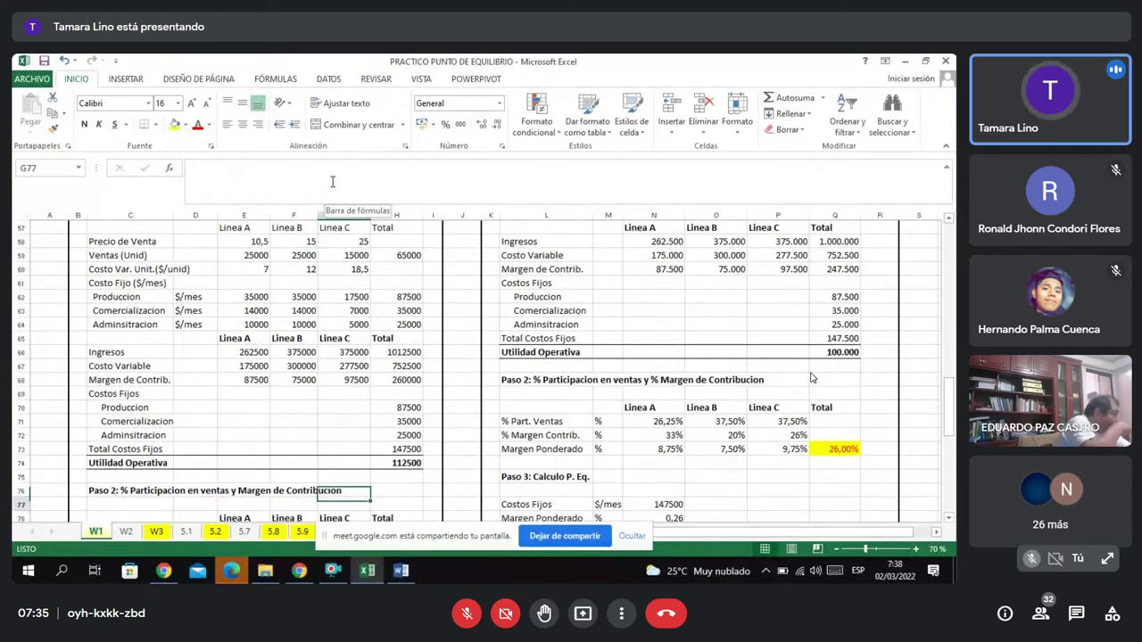
key("Down")
key("Down")
key("Down")
key("Down")
key("Down")
key("Down")
key("Down")
key("Down")
key("Down")
key("Down")
key("Down")
key("Down")
key("Down")
key("Down")
key("Down")
key("Down")
key("Down")
key("Down")
key("Down")
key("Down")
key("Down")
key("Down")
key("Down")
key("Down")
key("Down")
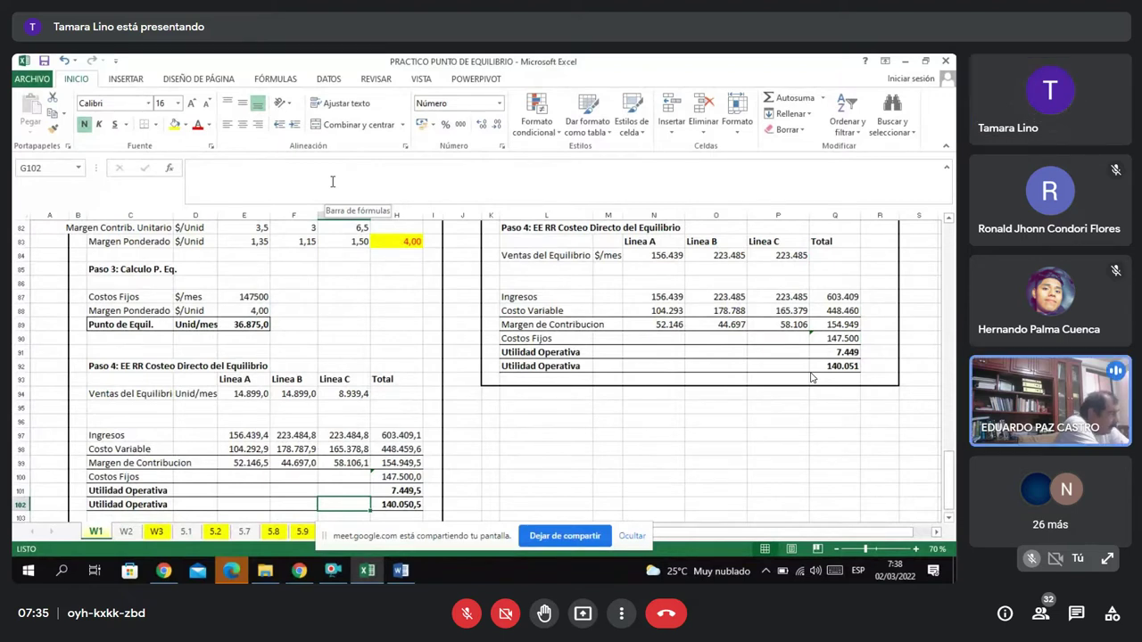
Inspect the formula behind Linea A's Costo Var. Unit. in cell E60 of Paso 1.
key("Up")
key("Up")
key("Up")
key("Up")
key("Up")
key("Up")
key("Up")
key("Up")
key("Up")
key("Up")
key("Up")
key("Up")
key("Up")
key("Up")
key("Up")
key("Up")
key("Up")
key("Up")
key("Up")
key("Up")
key("Up")
key("Up")
key("Up")
key("Up")
key("Up")
key("Up")
key("Up")
key("Up")
key("Up")
key("Up")
key("Up")
key("Up")
key("Up")
key("Up")
key("Up")
key("Up")
key("Up")
key("Up")
key("Up")
key("Up")
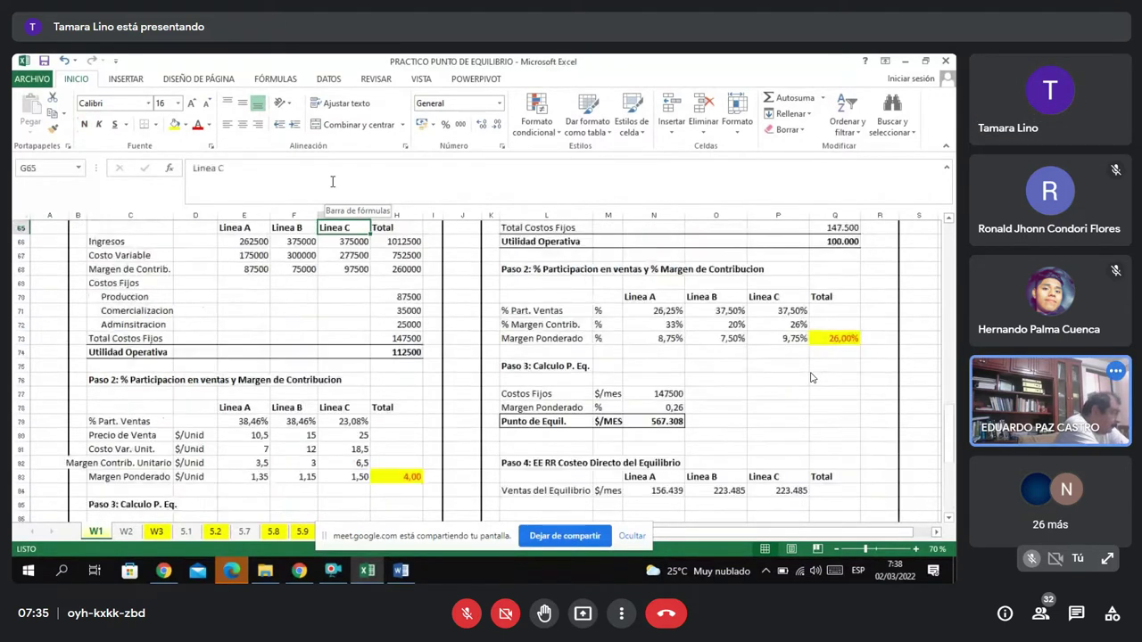
key("Up")
key("Up")
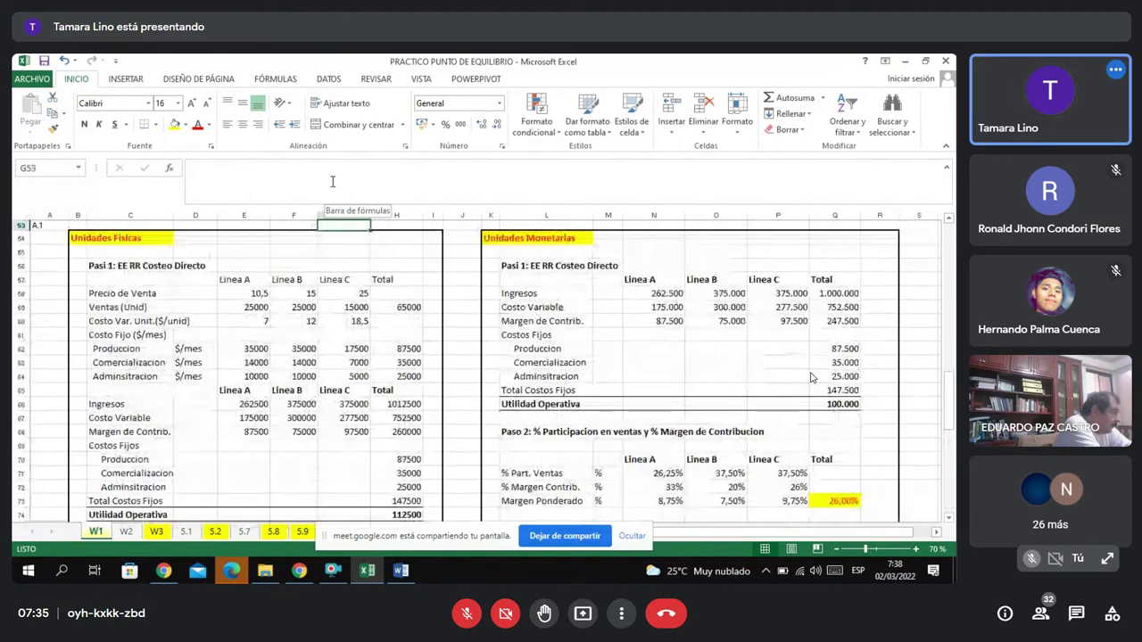
key("Left")
key("Left")
key("Down")
key("Down")
key("Down")
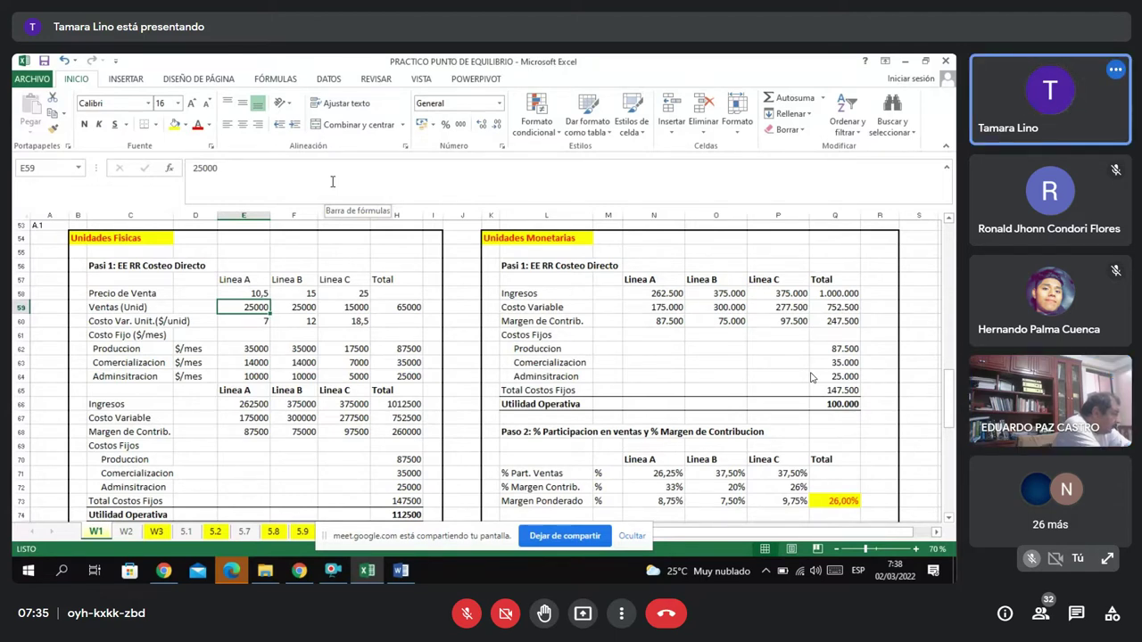
key("Down")
key("F2")
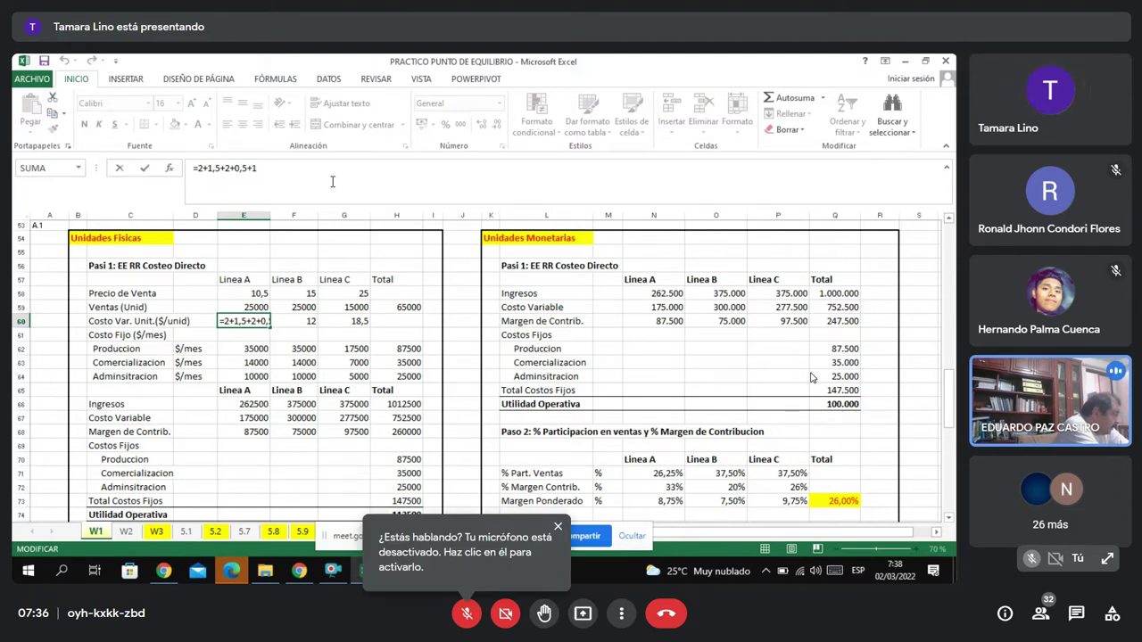
key("Return")
Inspect the formula behind Linea A's Ingresos in cell E66 and the cells it references.
key("Down")
key("Down")
key("Down")
key("Down")
key("Down")
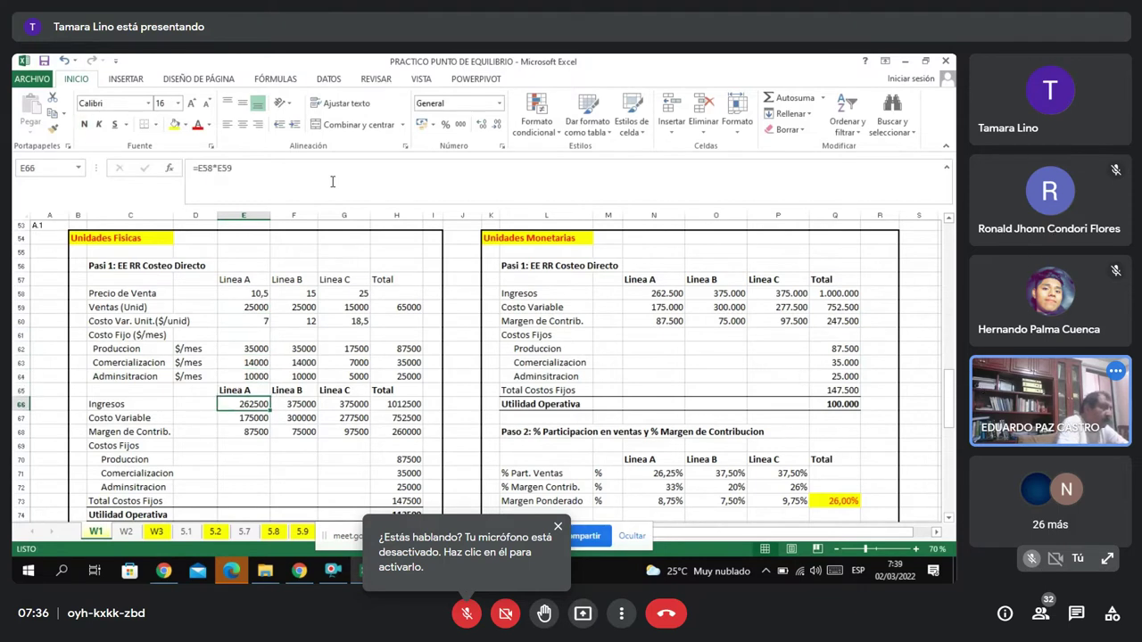
key("Down")
key("Down")
key("Down")
key("Down")
key("Down")
key("Down")
key("Down")
key("Down")
key("Down")
key("Down")
key("Down")
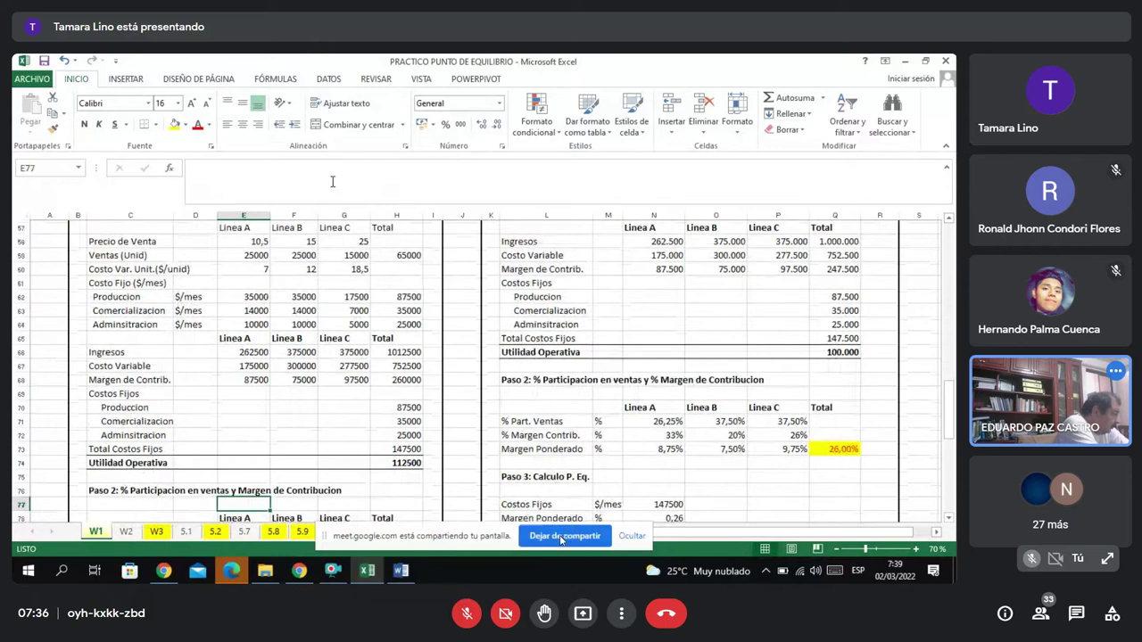
key("Up")
key("Up")
key("Up")
key("Up")
key("Up")
key("Up")
key("Up")
key("Up")
key("Up")
key("Up")
key("Up")
key("F2")
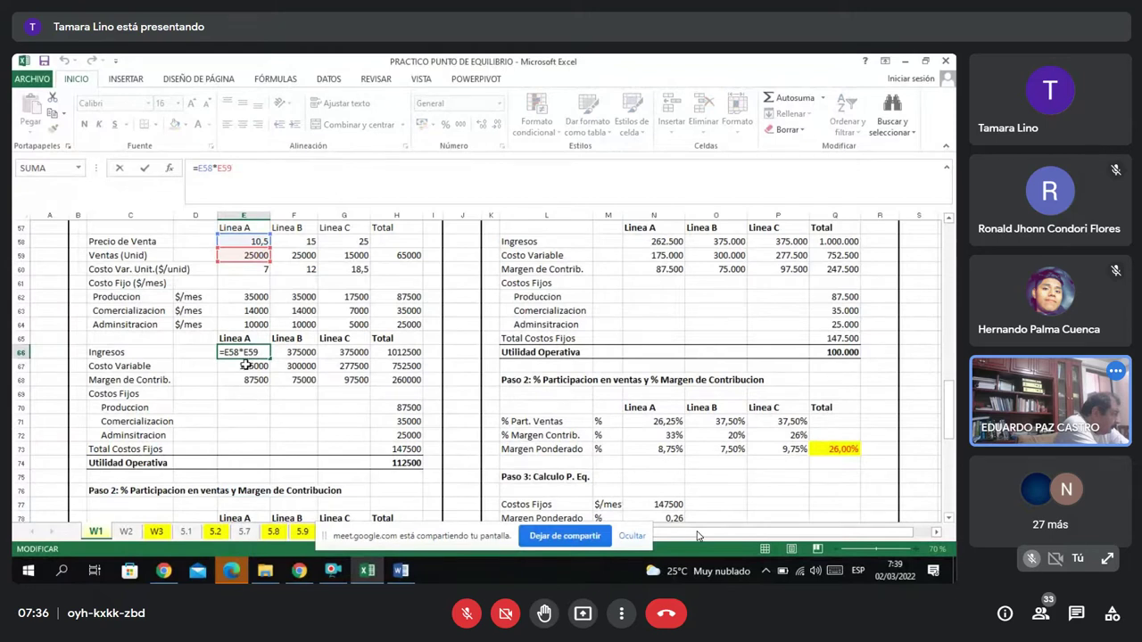
key("Return")
Inspect the Paso 2 % Part. Ventas formulas for Linea A and Linea B, tracing Linea A's reference to its unit sales.
left_click(213, 504)
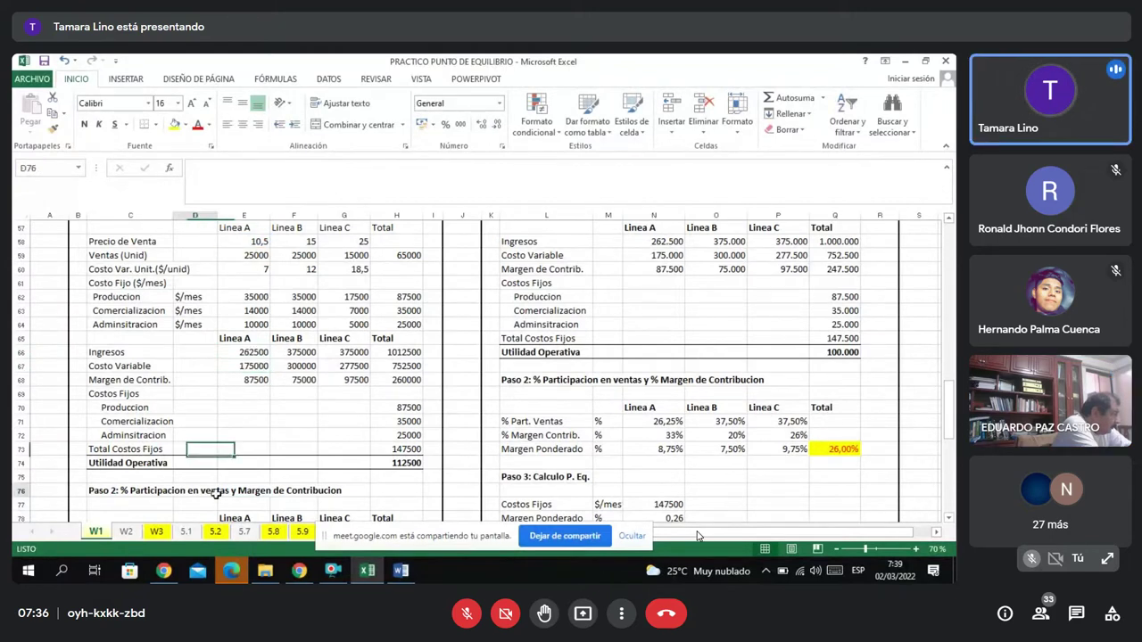
scroll(215, 496, "down", 3)
key("Down")
key("Down")
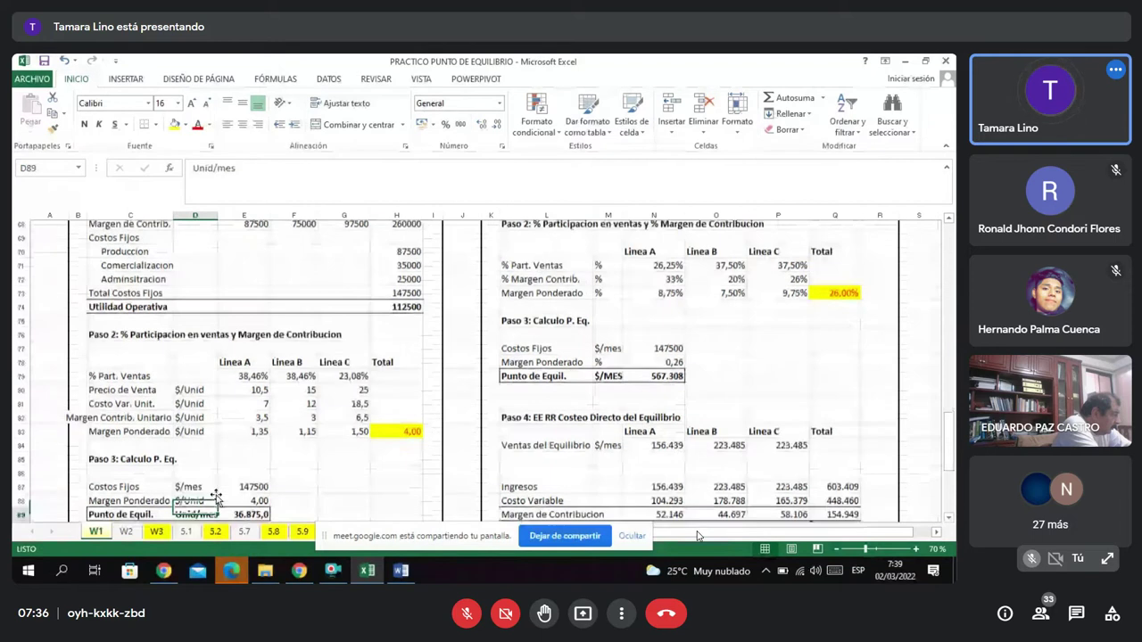
double_click(244, 366)
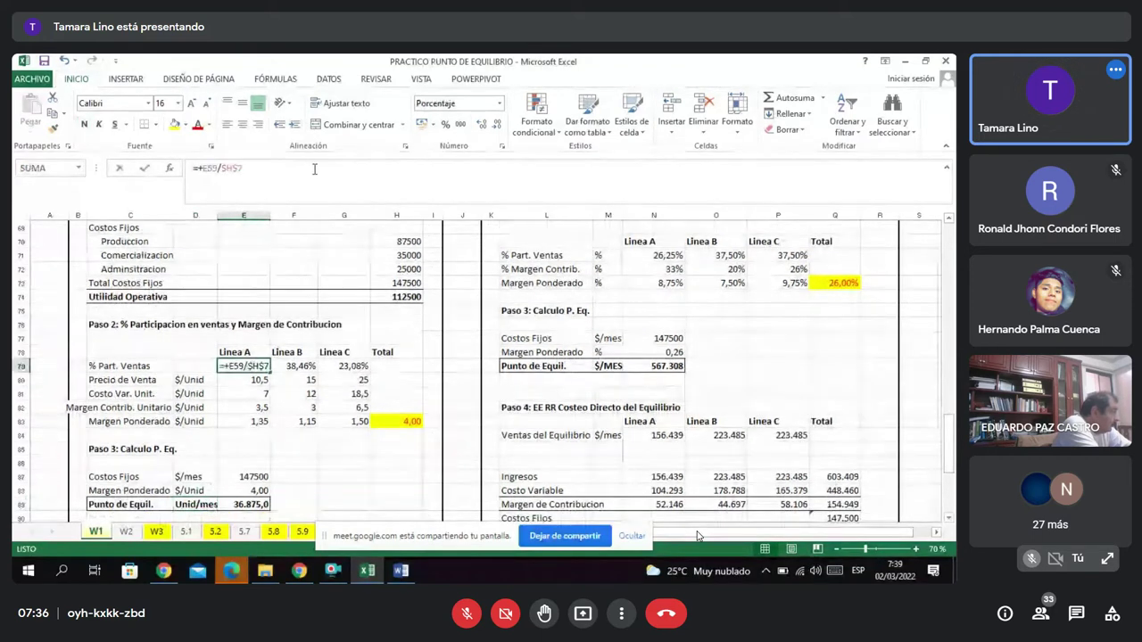
left_click_drag(950, 451, 953, 396)
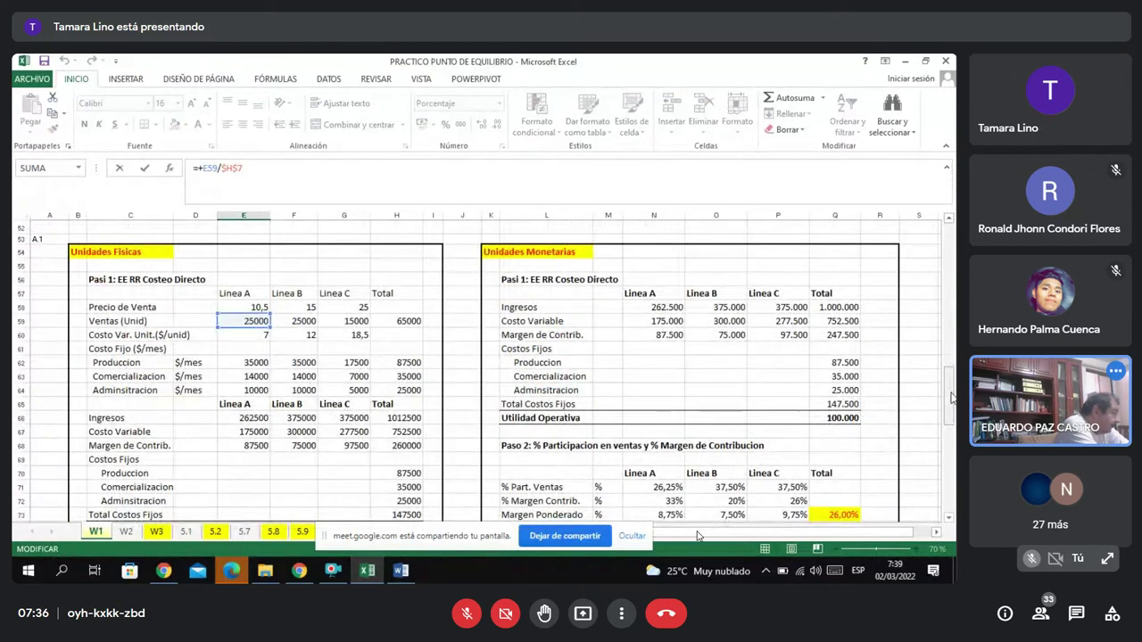
left_click_drag(951, 398, 953, 419)
scroll(699, 536, "down", 1)
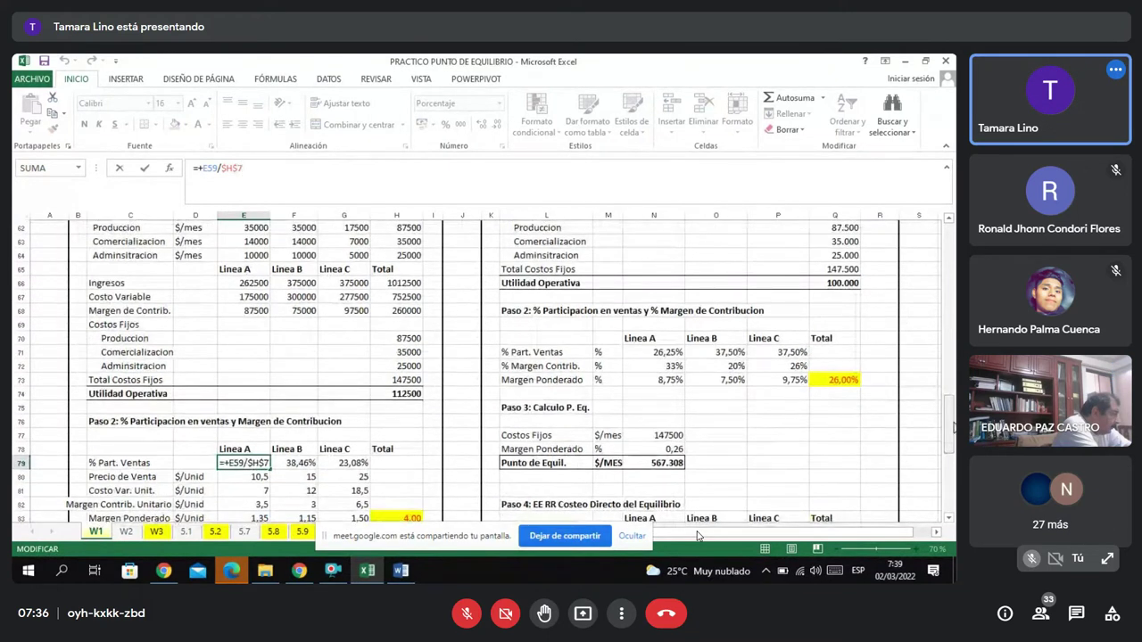
key("Return")
key("Up")
key("Right")
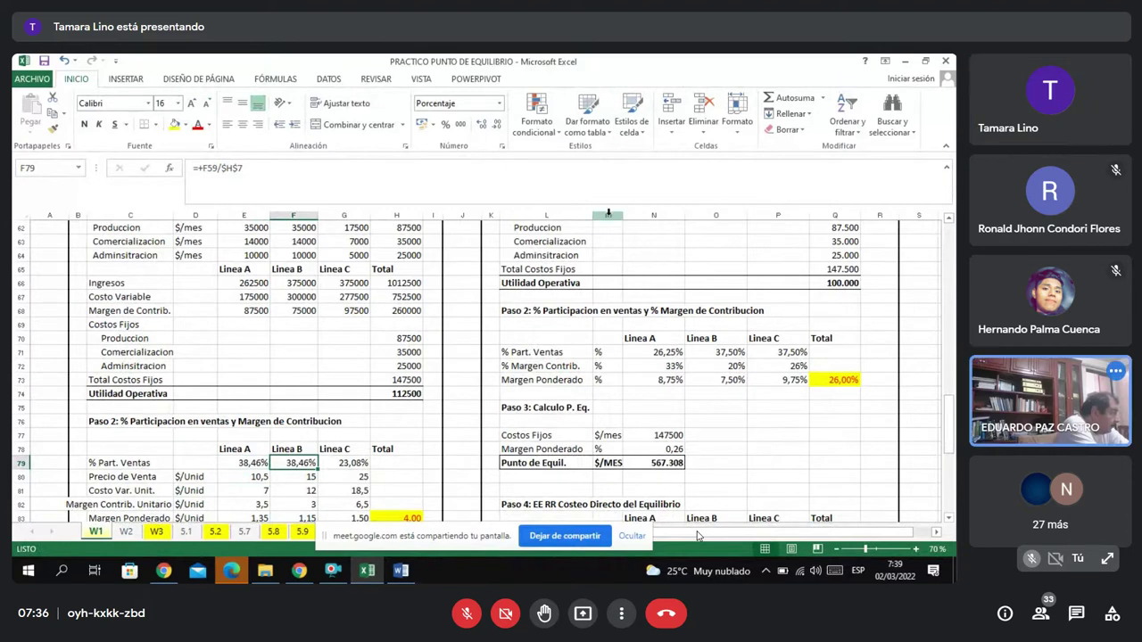
Inspect Linea A's Paso 2 formulas for selling price, unit variable cost, unit contribution margin and weighted margin in E80 to E83.
left_click(254, 479)
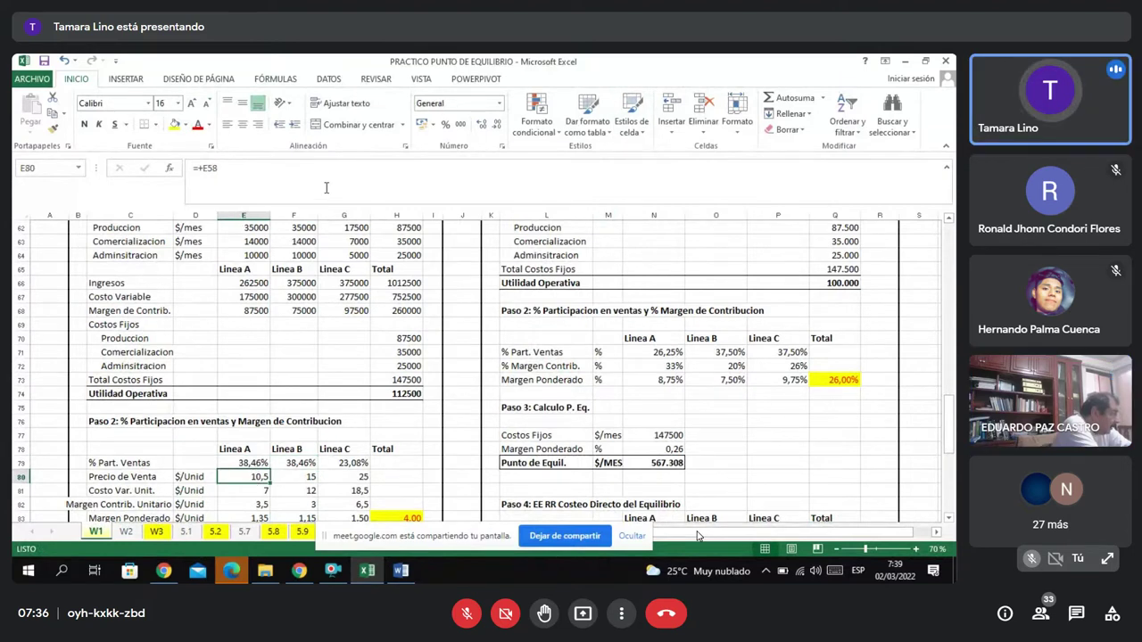
type("=+E58")
key("Return")
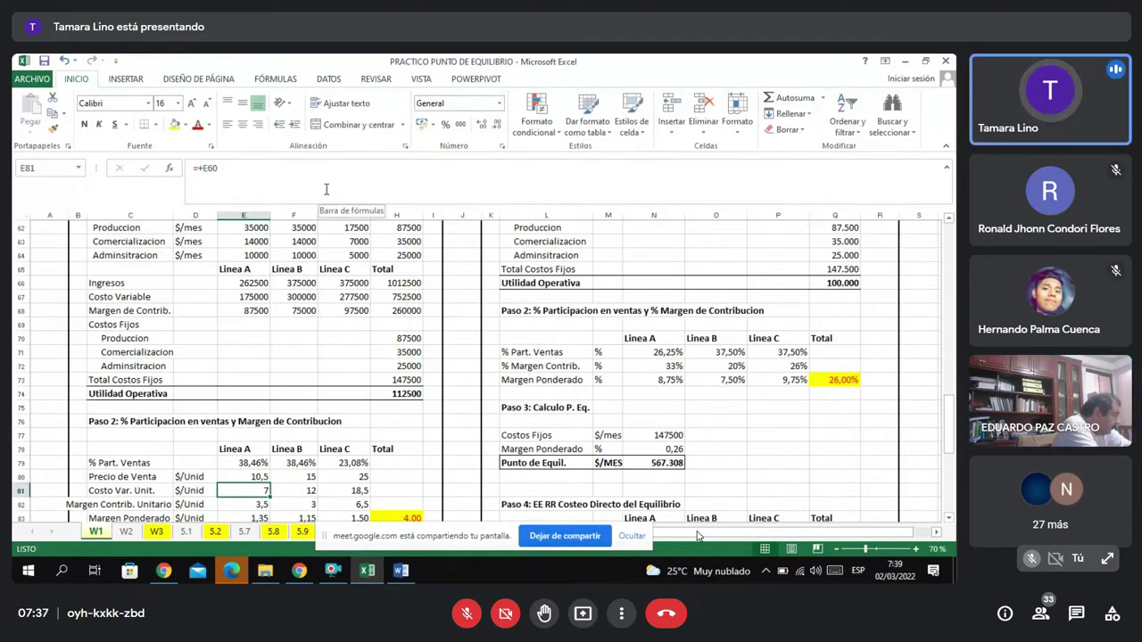
key("Return")
left_click(319, 167)
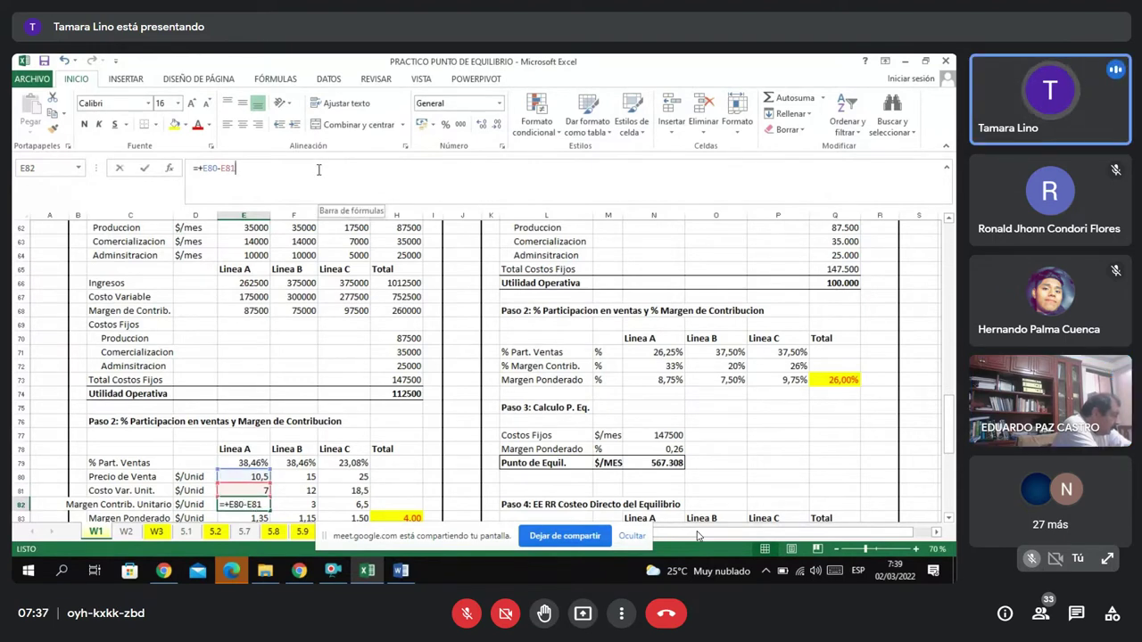
key("Return")
left_click(358, 350)
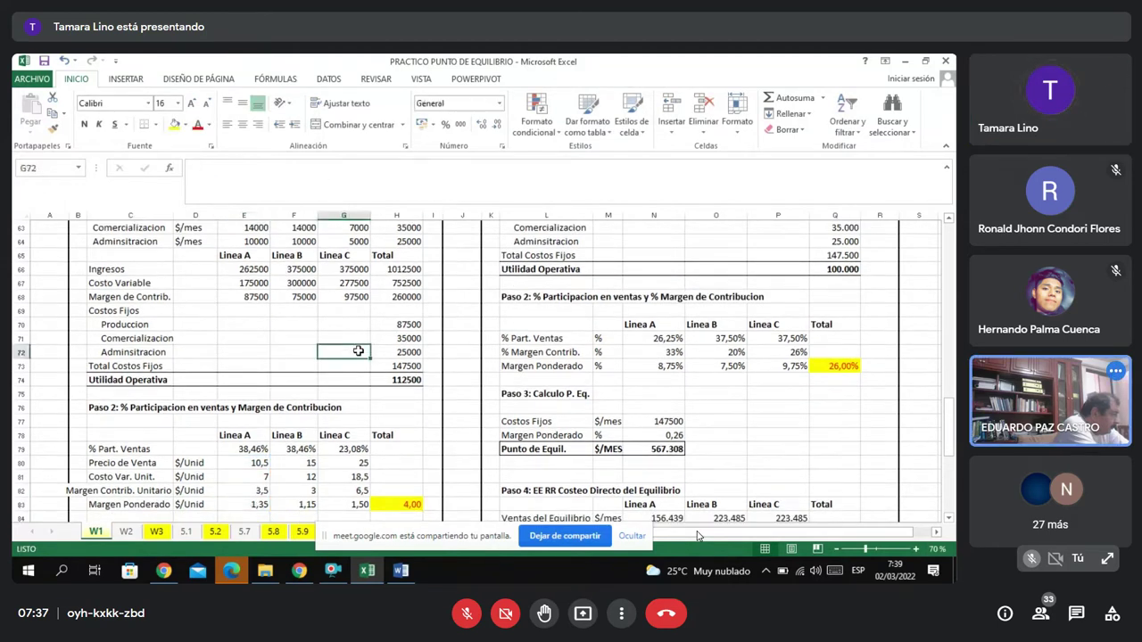
left_click(224, 509)
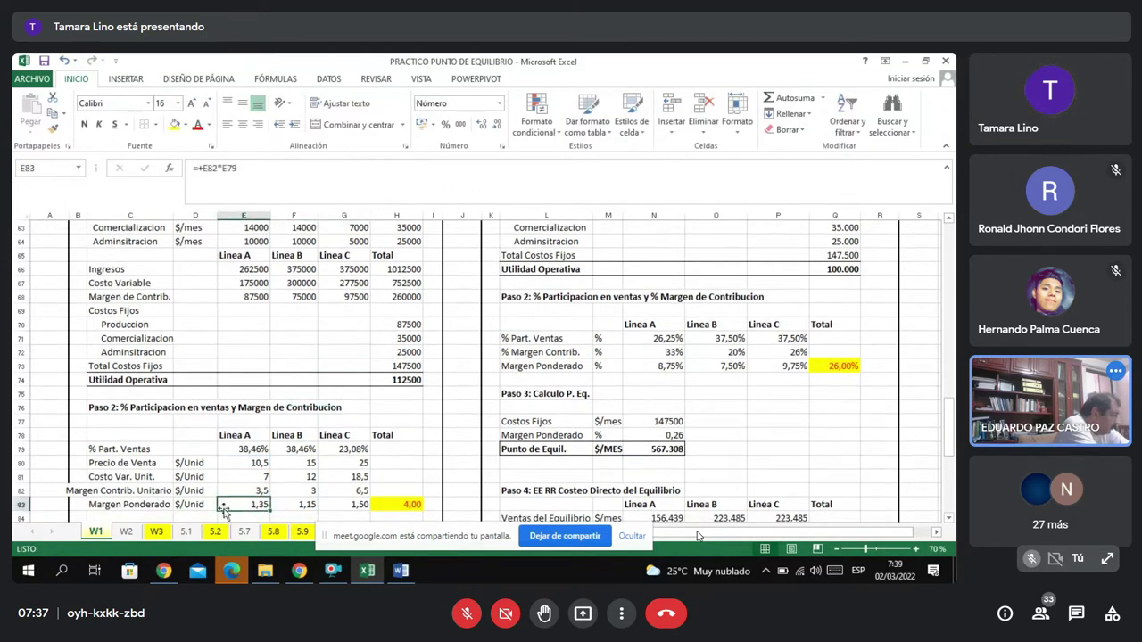
Trace the cells referenced by Linea A's Margen Ponderado formula in E83 and go to Paso 3's Costos Fijos in E87.
left_click(343, 176)
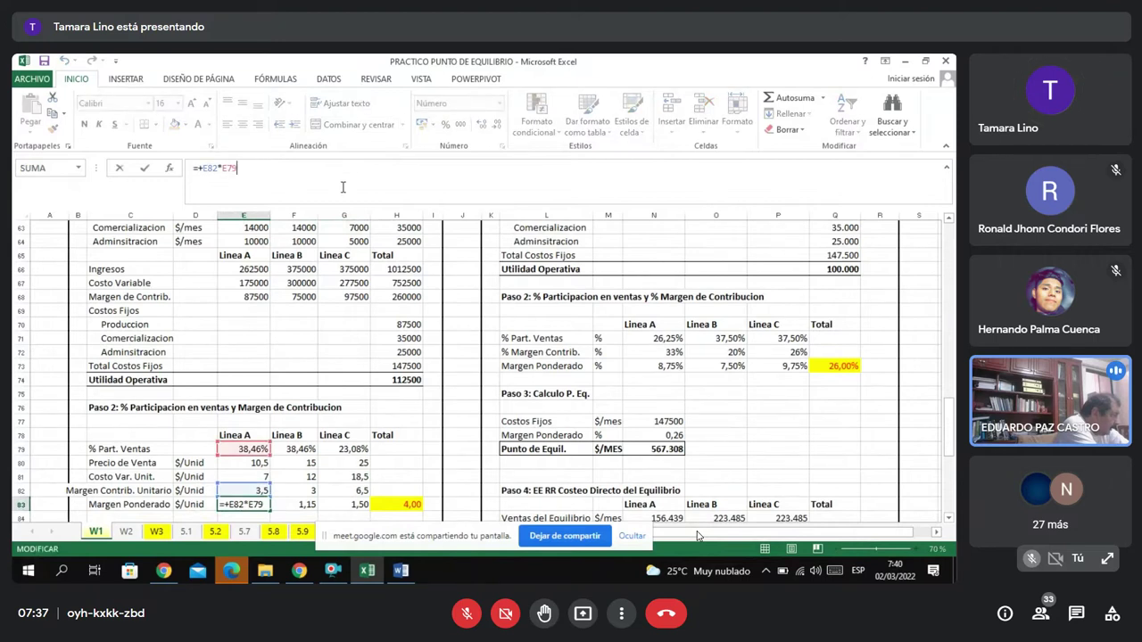
key("Return")
key("Return")
key("Return")
key("Return")
key("Return")
key("Return")
key("Return")
key("Return")
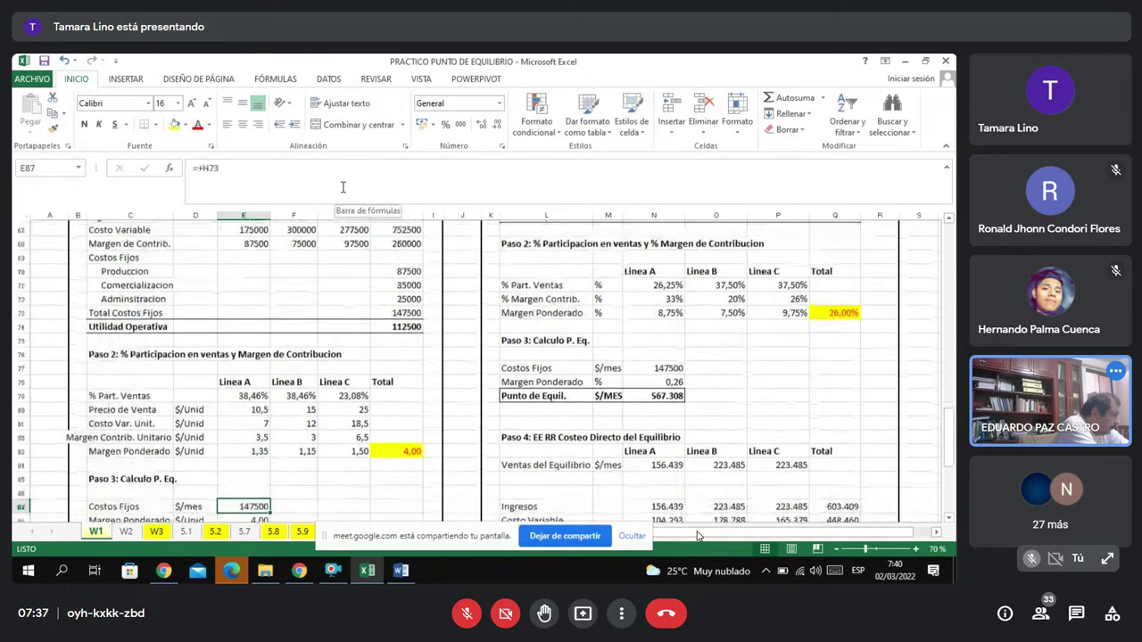
Inspect the Paso 3 formulas for Costos Fijos, Margen Ponderado and Punto de Equil. in E87 to E89.
key("Up")
key("Up")
key("Up")
key("Up")
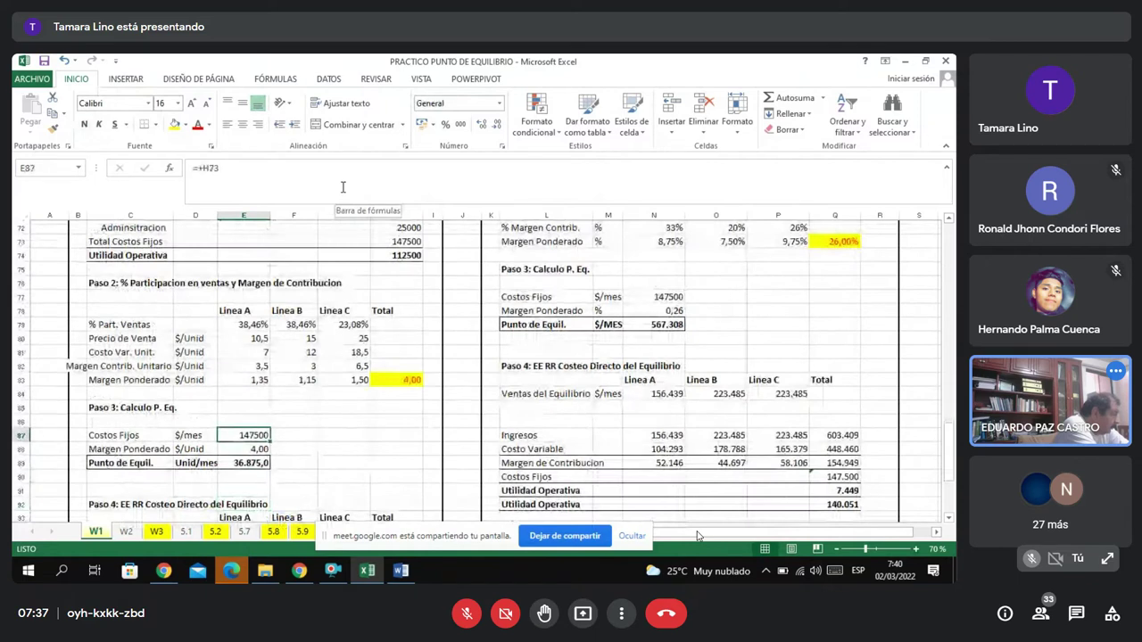
left_click(343, 186)
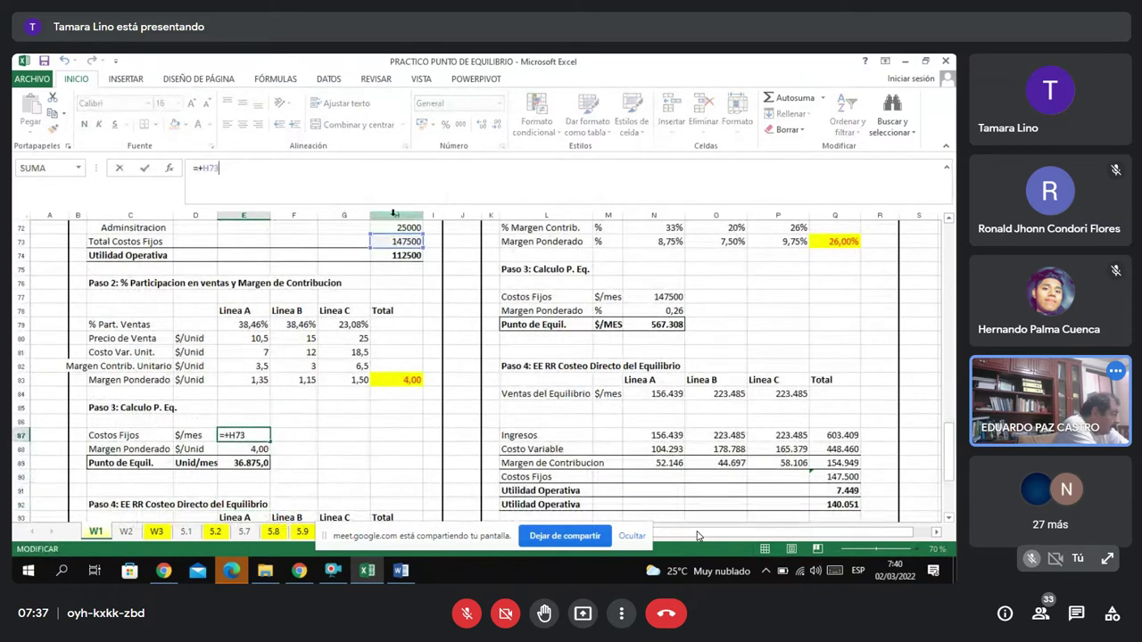
key("Return")
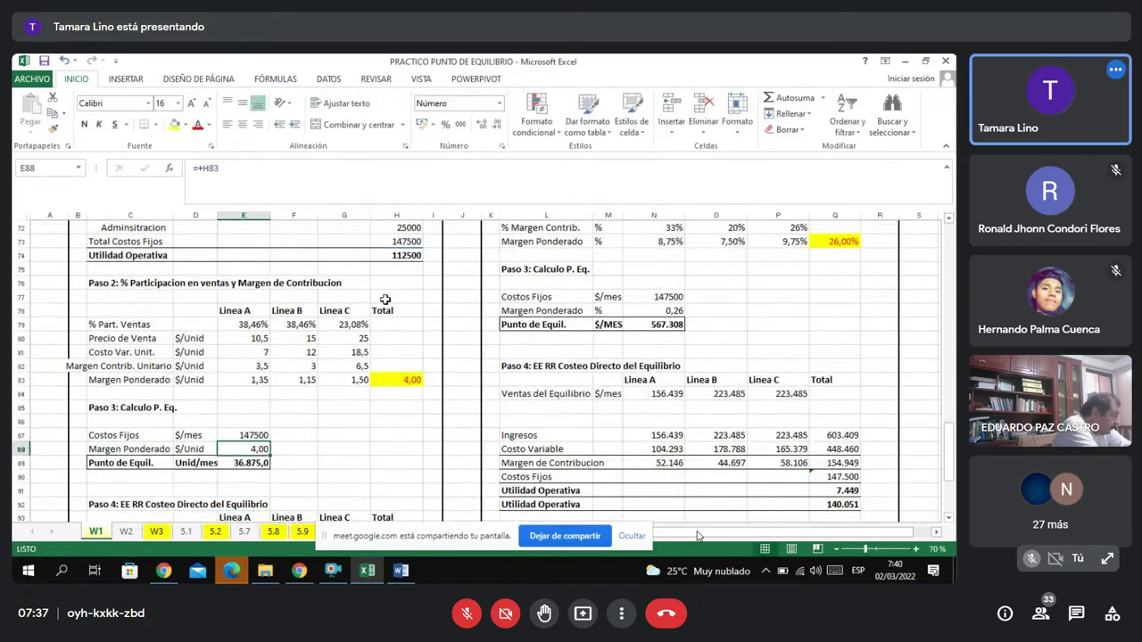
key("Down")
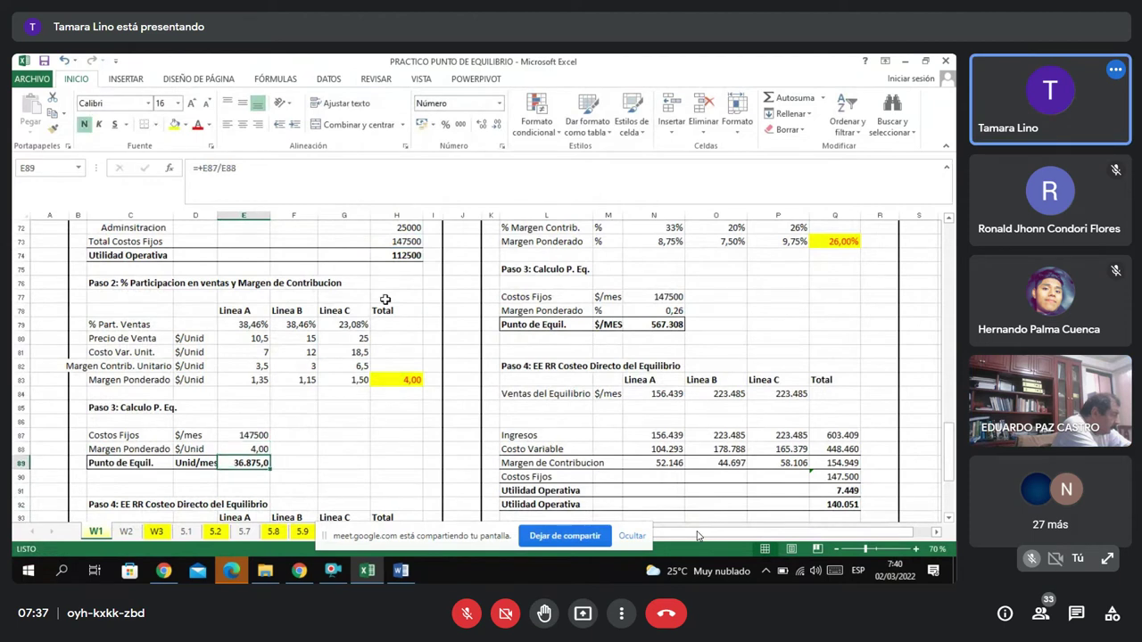
left_click(289, 193)
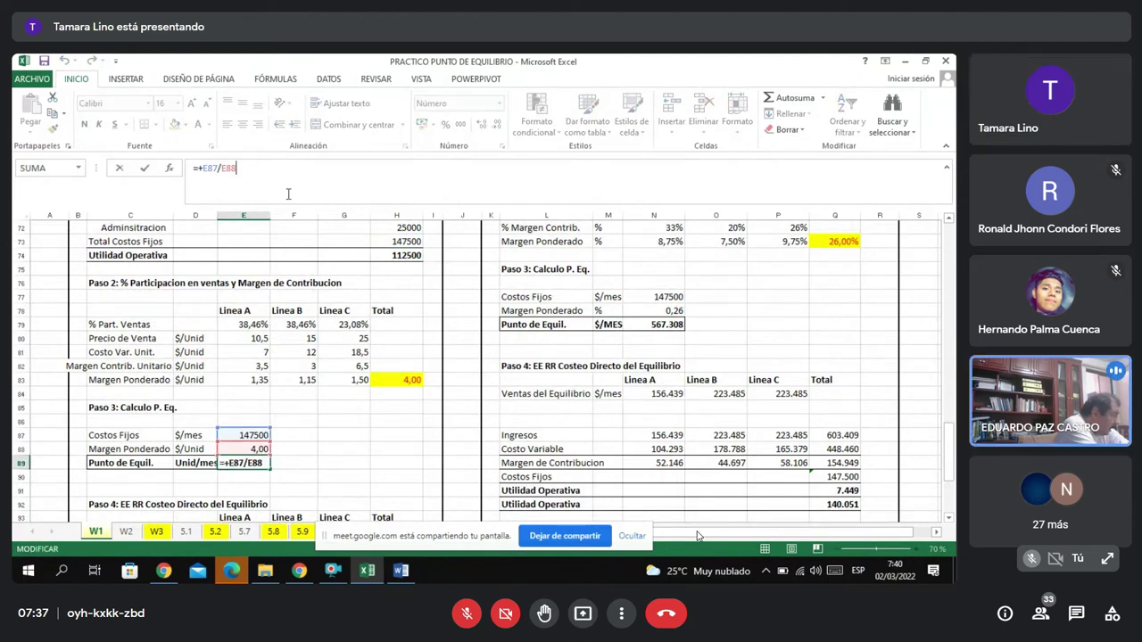
key("Return")
Inspect Linea A's Ventas del Equilibrio formula in E94 and trace its reference to the first exercise's Punto de Equil. in E37.
key("Down")
key("Down")
key("Down")
key("Down")
key("Down")
key("Down")
key("Down")
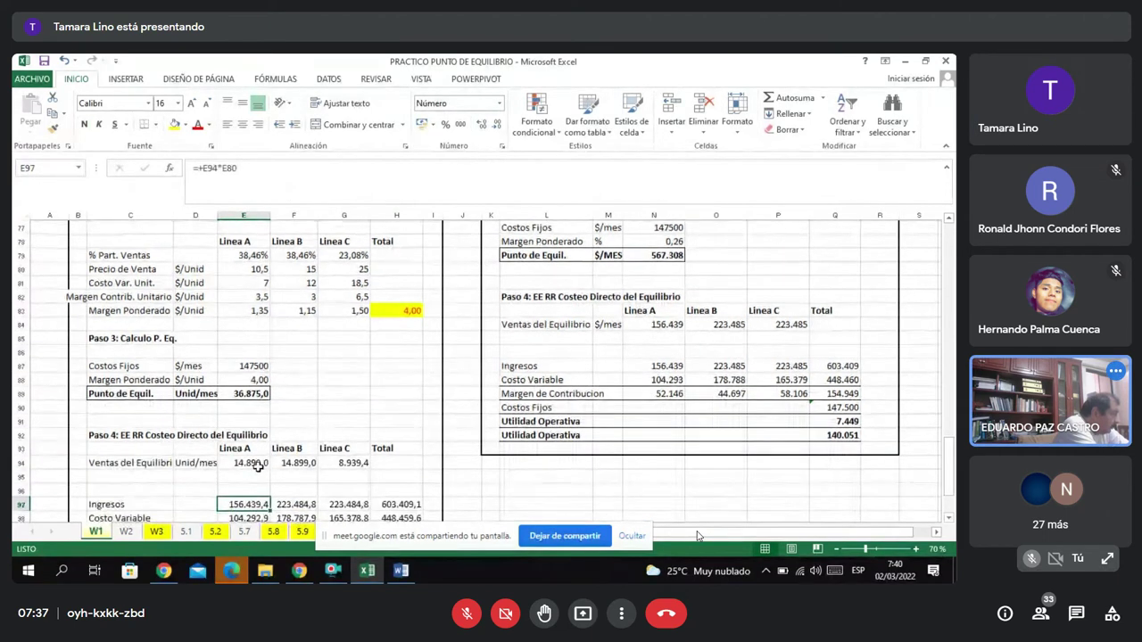
left_click(257, 466)
left_click(300, 200)
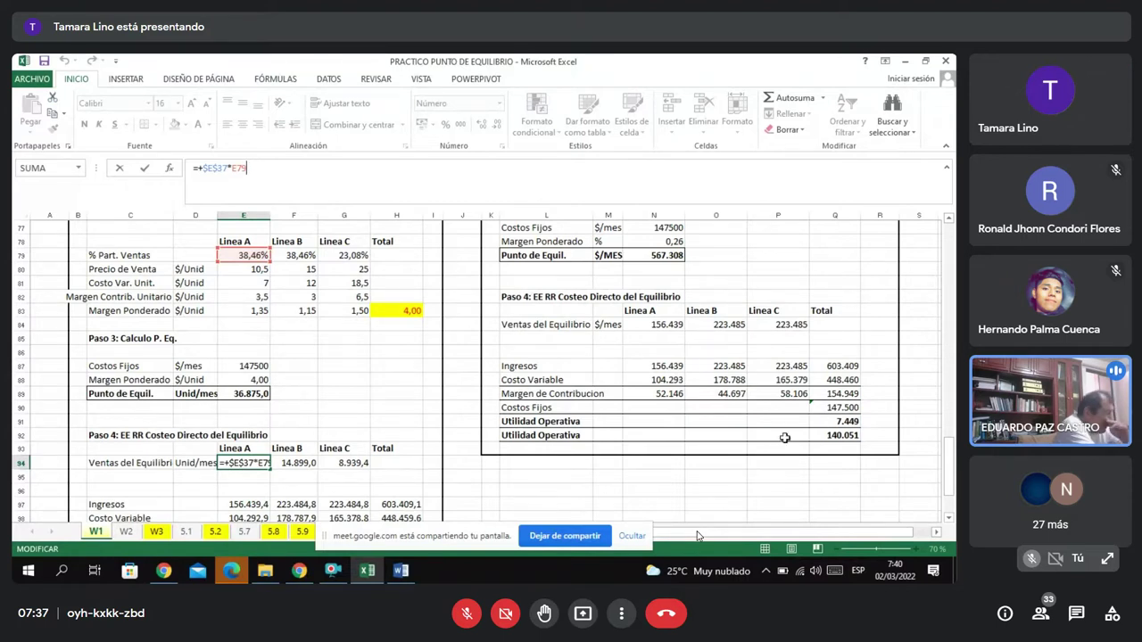
left_click_drag(948, 466, 949, 337)
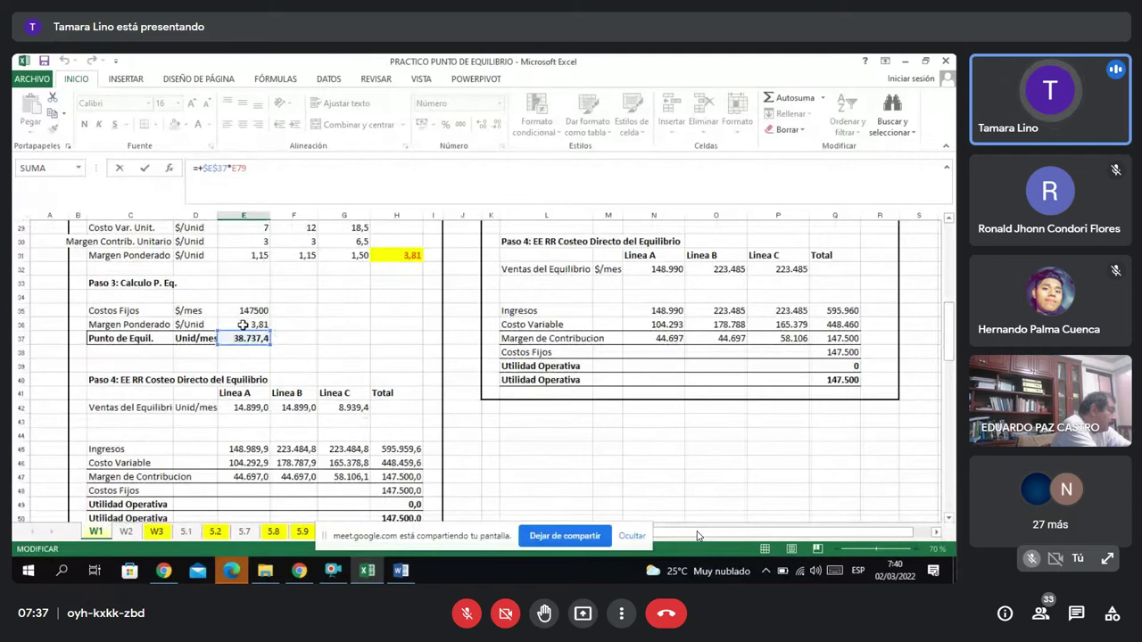
key("Return")
left_click_drag(243, 323, 242, 241)
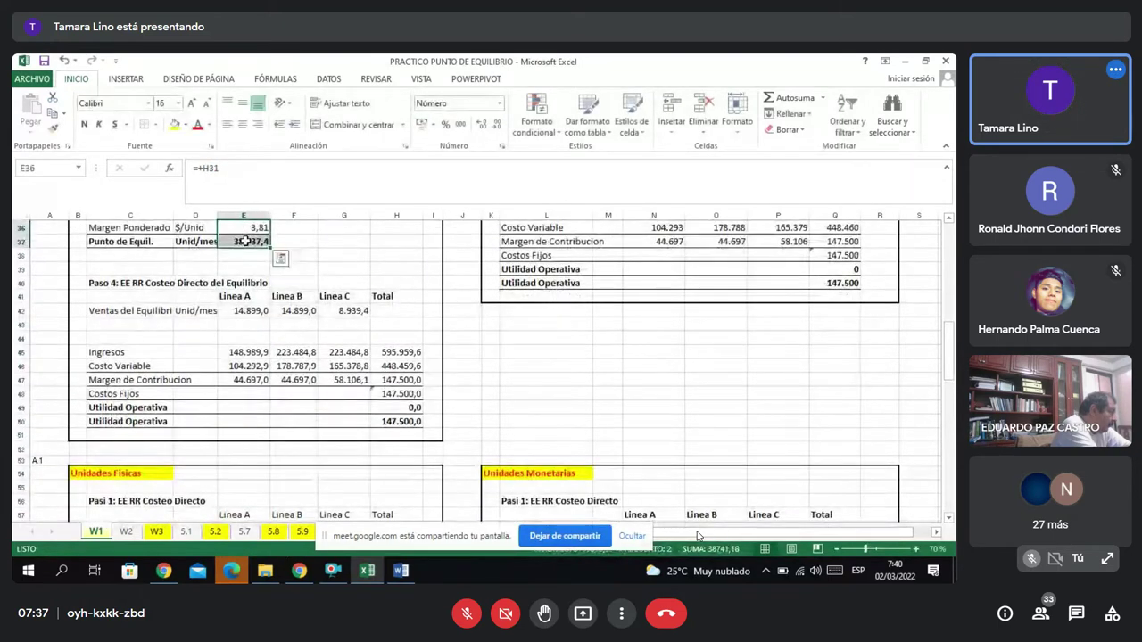
left_click(327, 243)
Correct Linea A's Ventas del Equilibrio formula in E94 so it multiplies the Punto de Equil. in $E$89 by E79.
left_click_drag(951, 366, 951, 482)
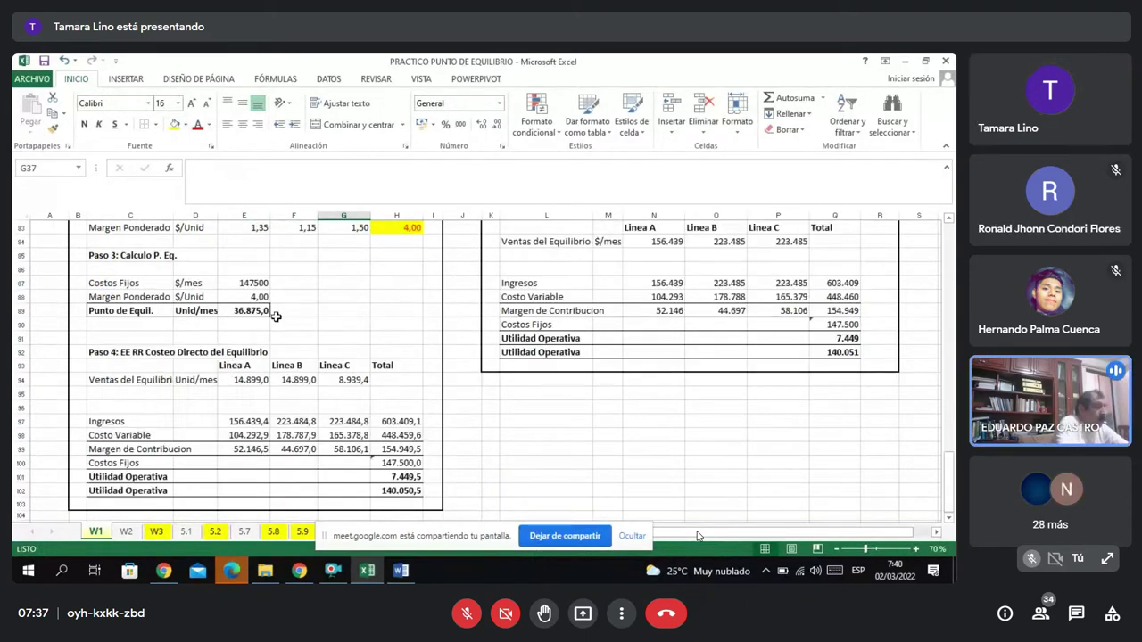
double_click(257, 314)
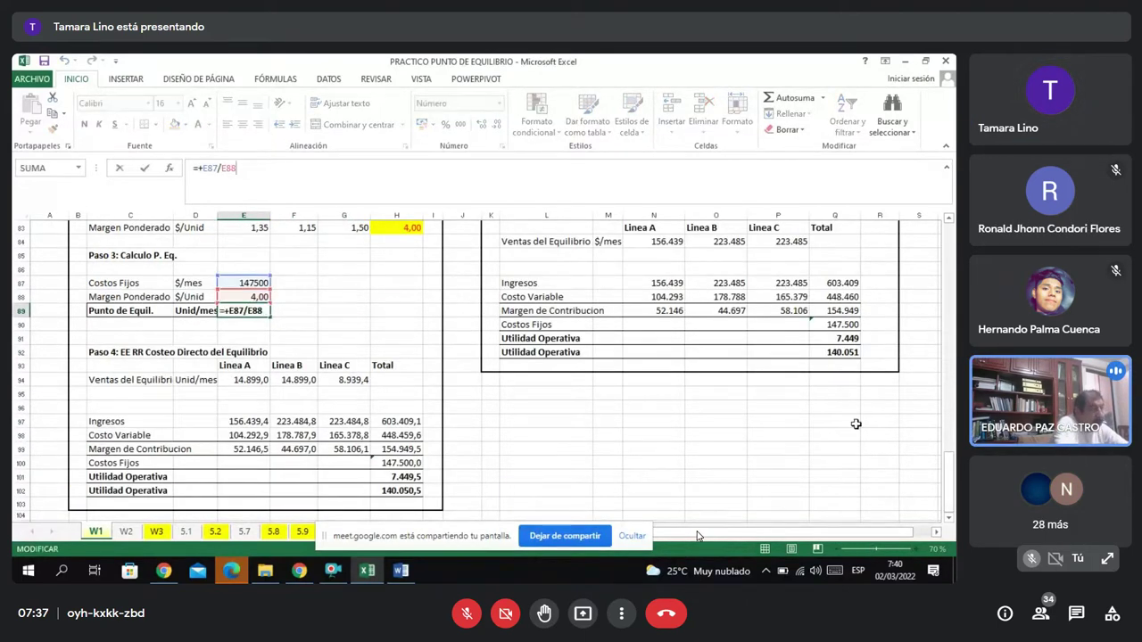
left_click(261, 380)
double_click(261, 380)
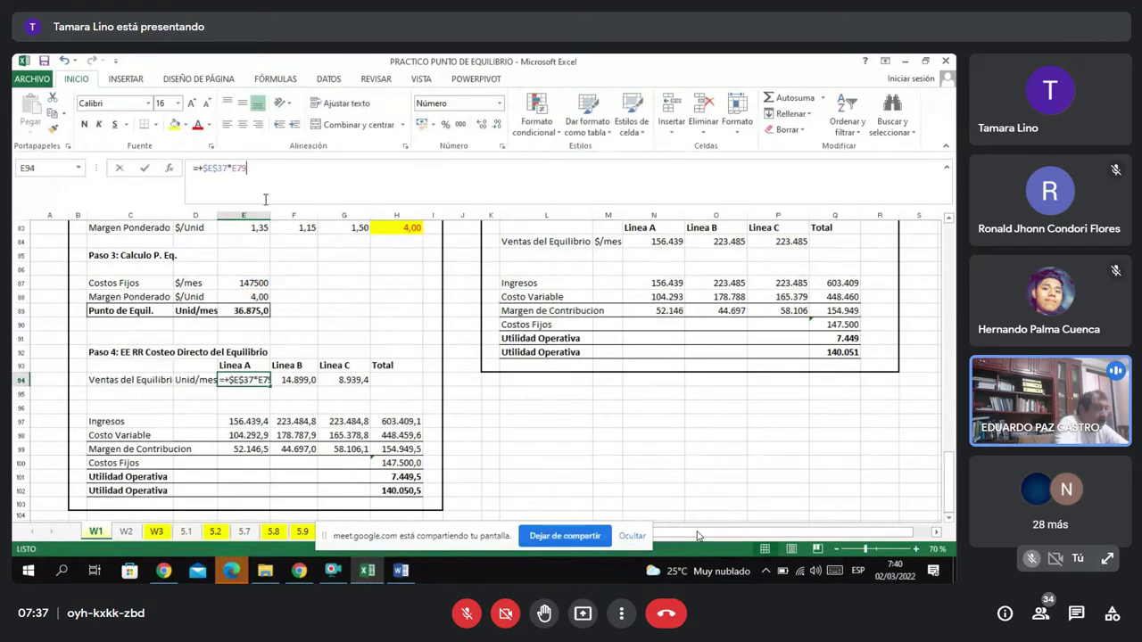
left_click_drag(951, 500, 952, 355)
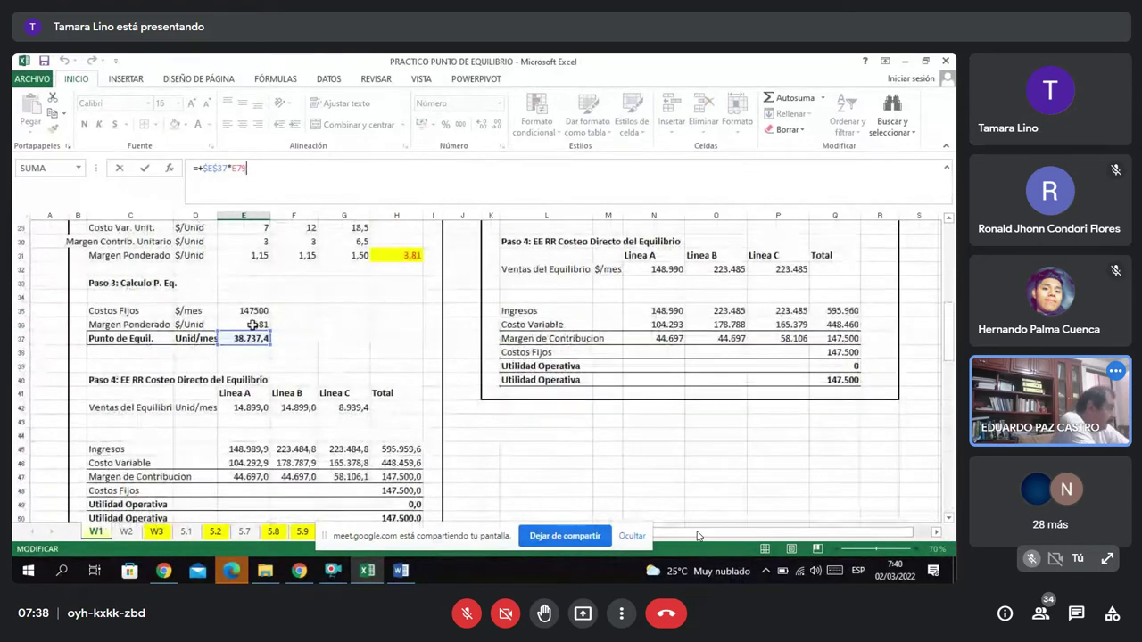
left_click(244, 379)
left_click(254, 518)
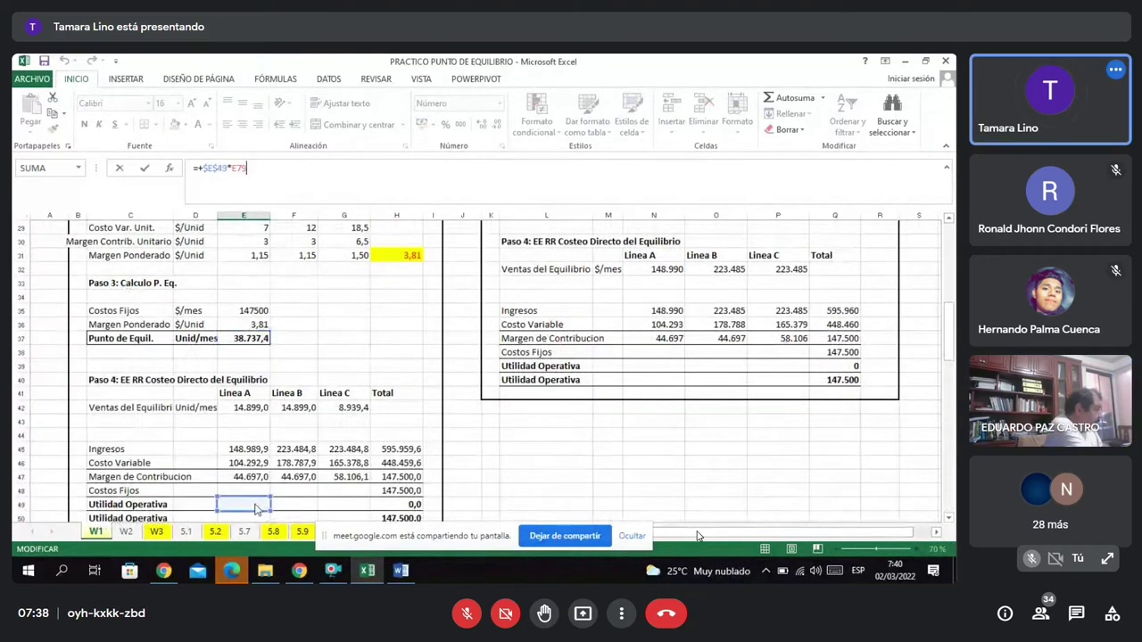
left_click_drag(254, 531, 251, 353)
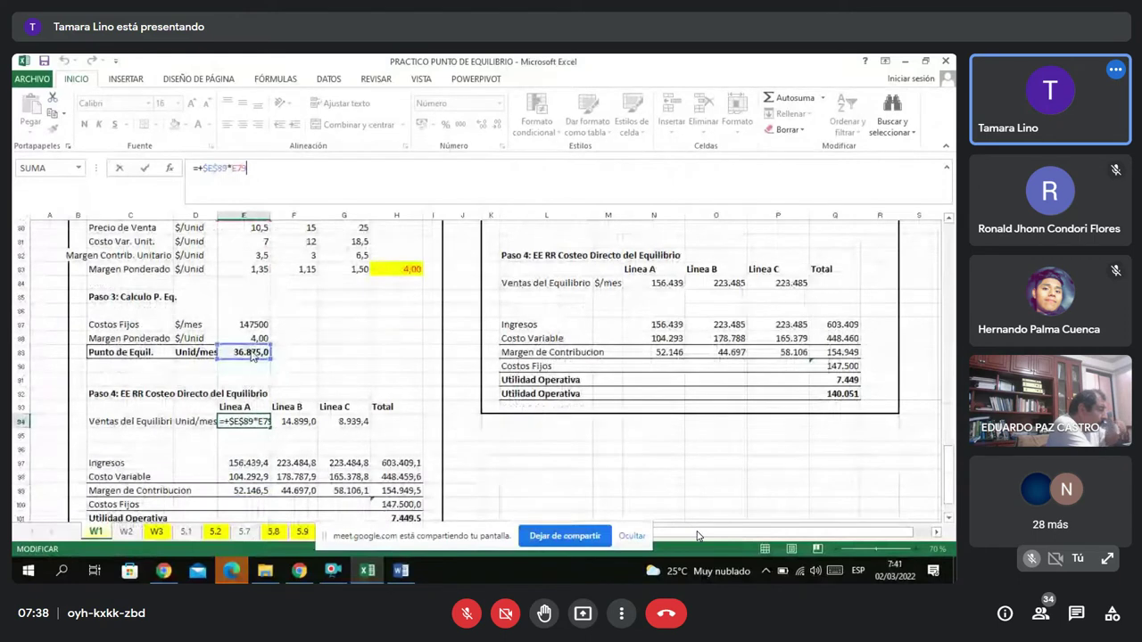
key("Return")
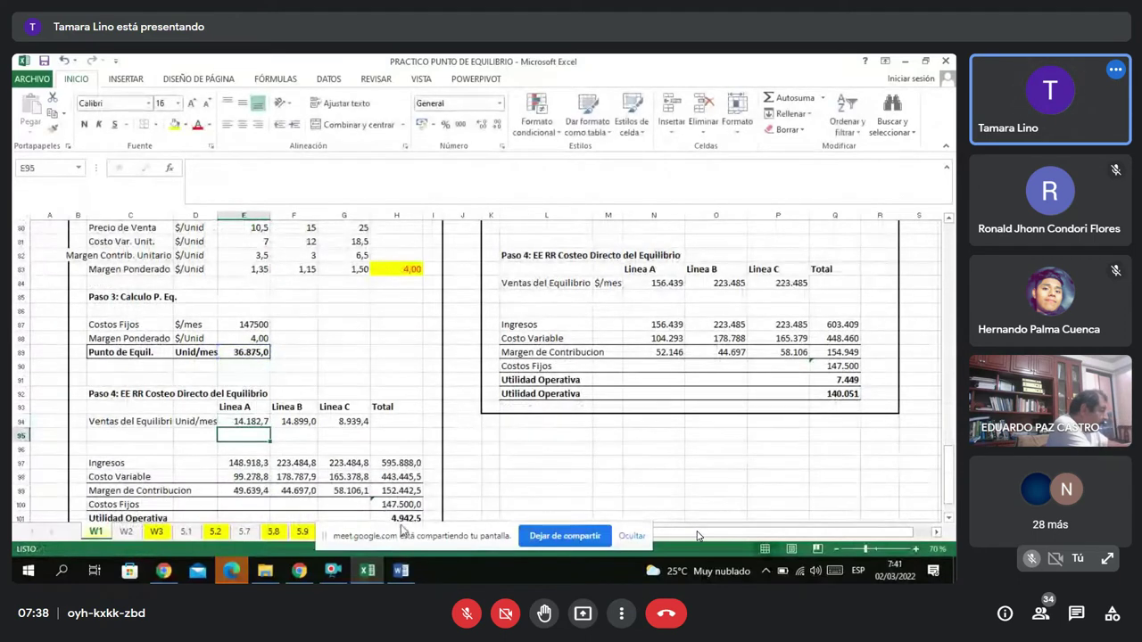
Copy the corrected Ventas del Equilibrio formula from E94 across to Linea B and Linea C.
left_click(254, 465)
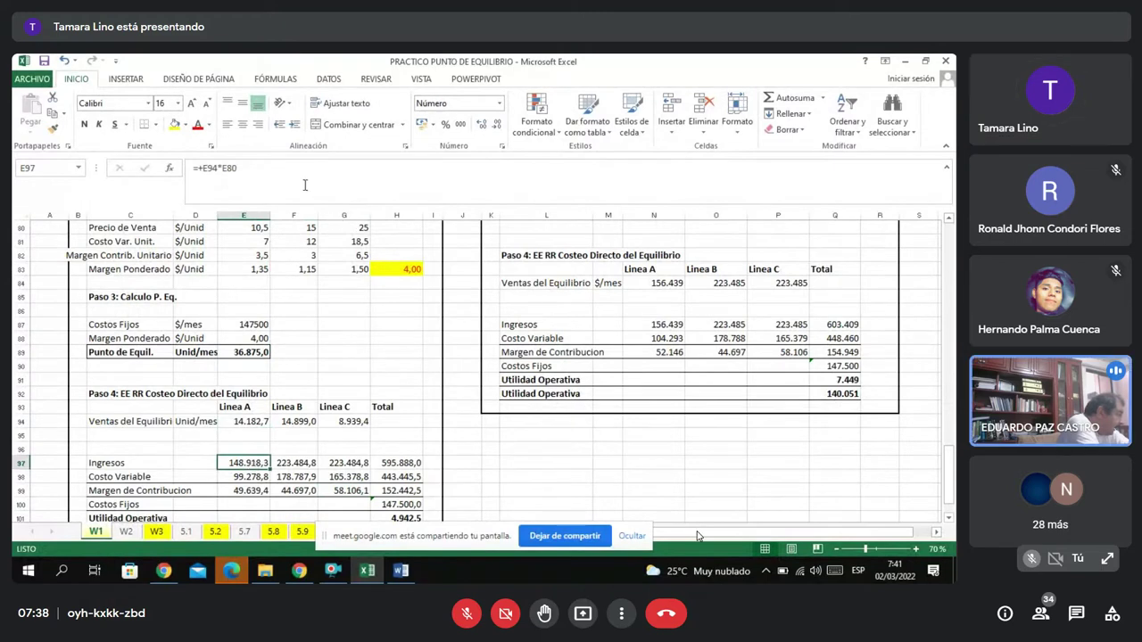
left_click(258, 422)
left_click_drag(270, 431, 379, 436)
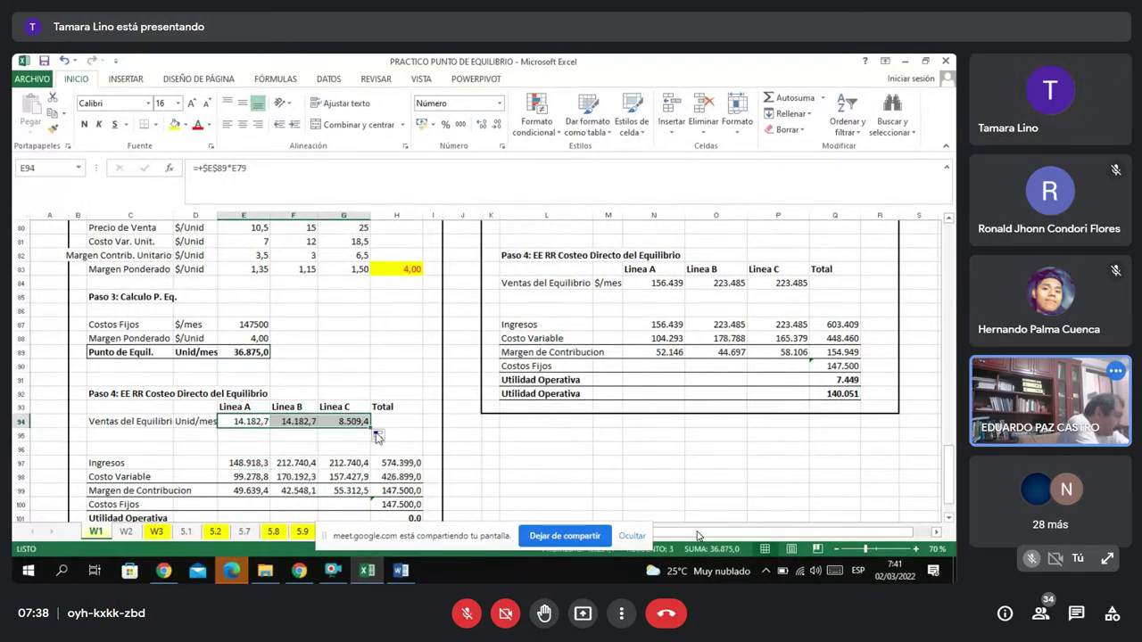
left_click(305, 449)
Inspect Linea A's Paso 4 Ingresos formulas in E97 and, in the monetary-units block, N87.
left_click(242, 465)
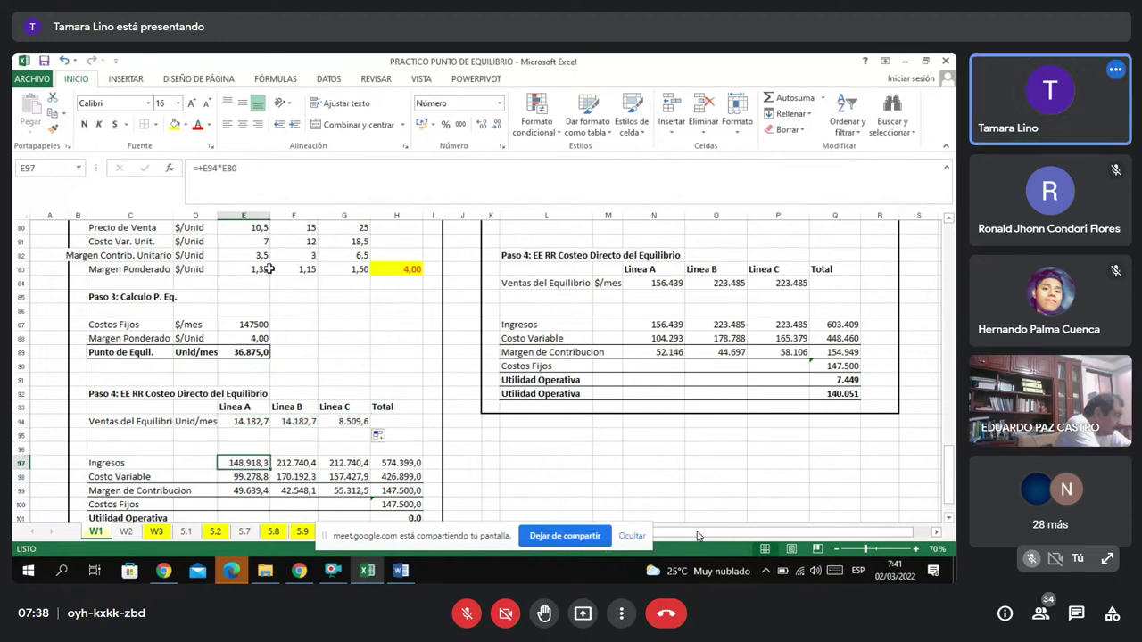
left_click(285, 174)
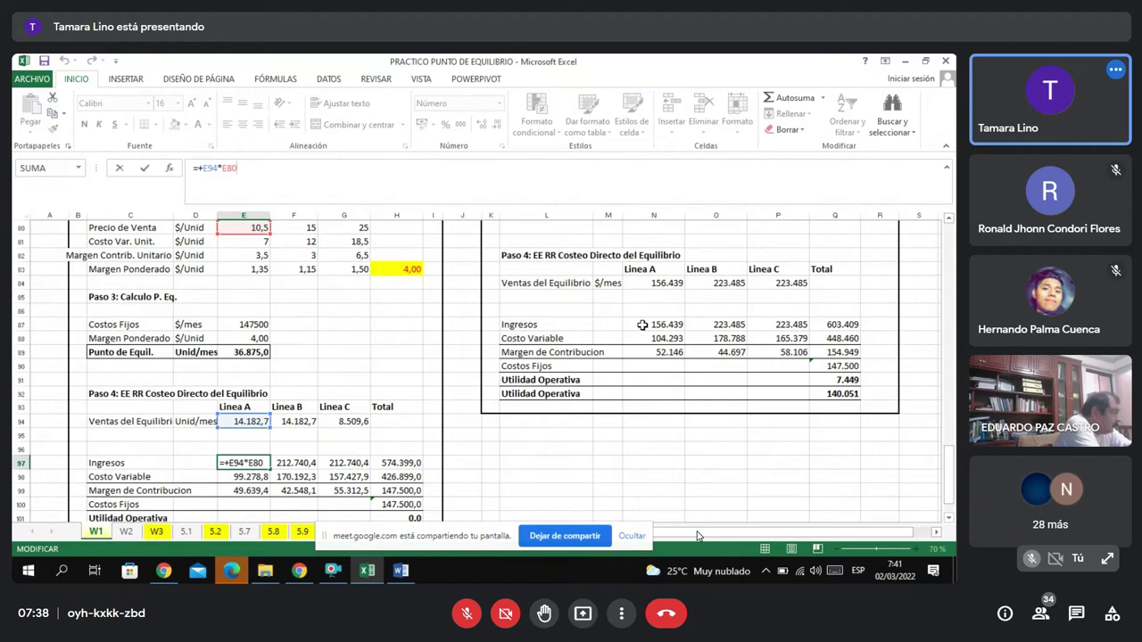
key("Return")
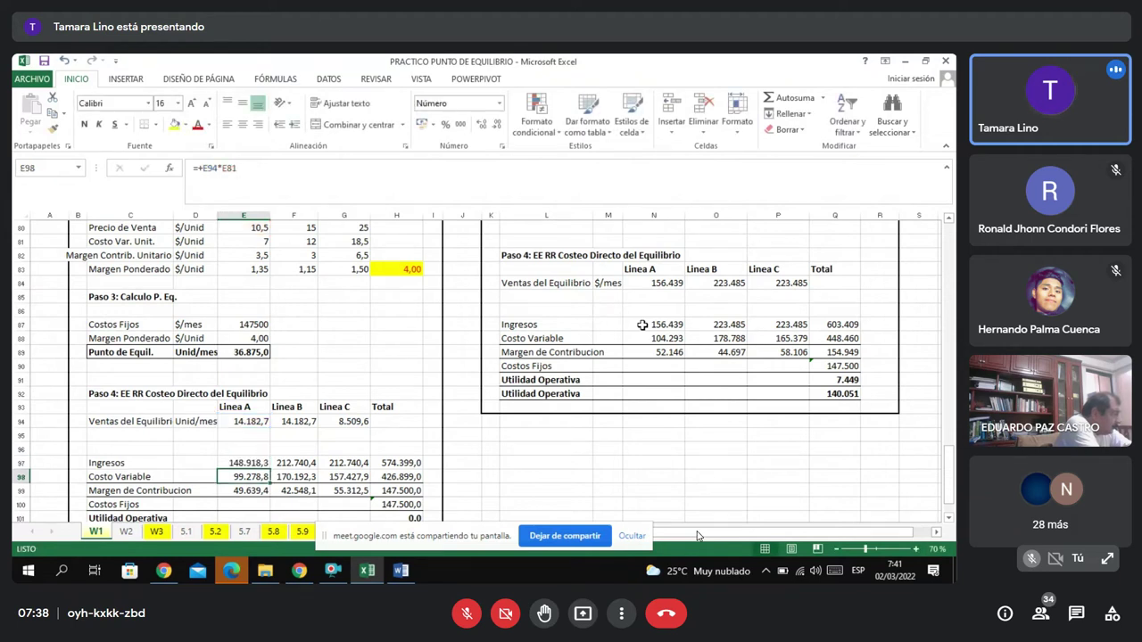
left_click(643, 325)
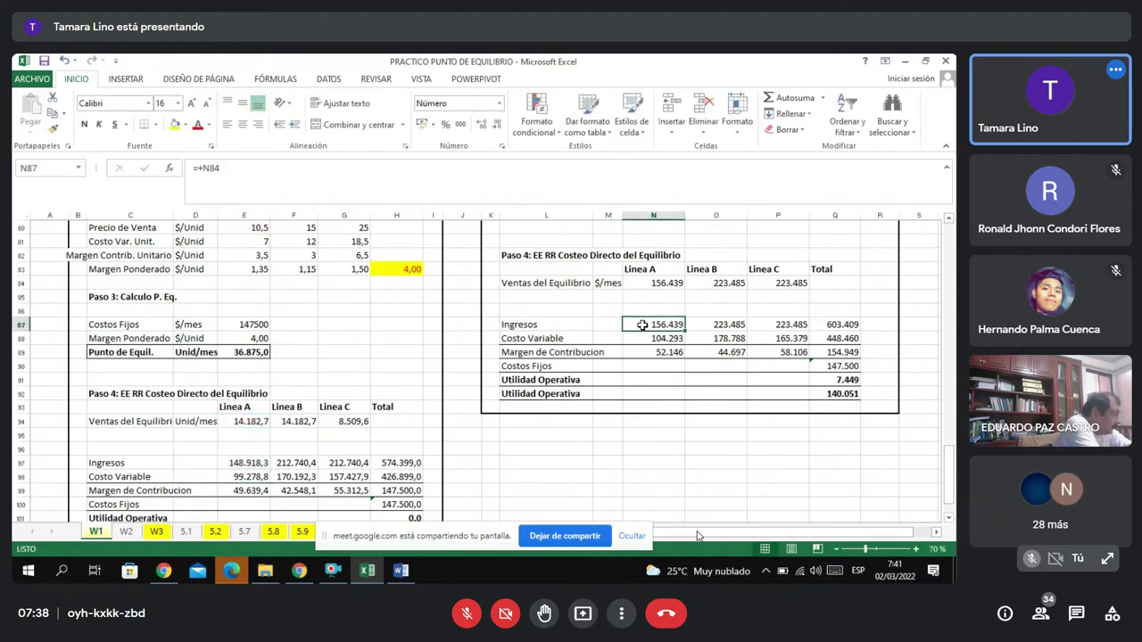
Inspect Linea A's Costo Variable and Margen de Contribucion formulas in E98 and E99 of Paso 4.
left_click(239, 476)
left_click(270, 197)
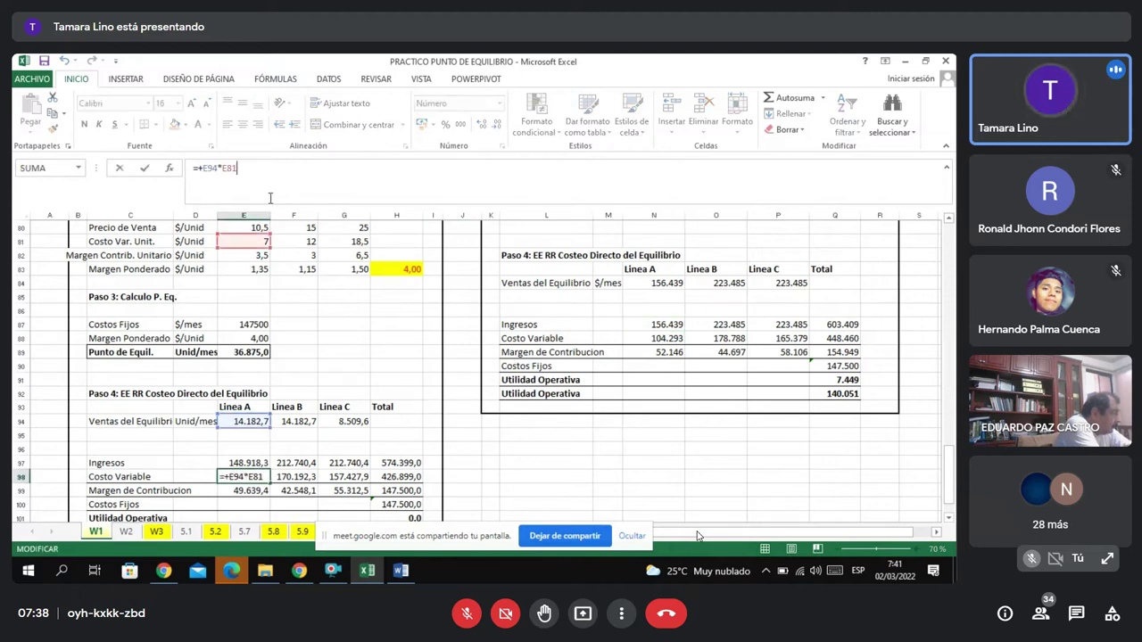
key("Return")
left_click(270, 196)
key("Return")
key("Down")
key("Down")
key("Down")
key("Down")
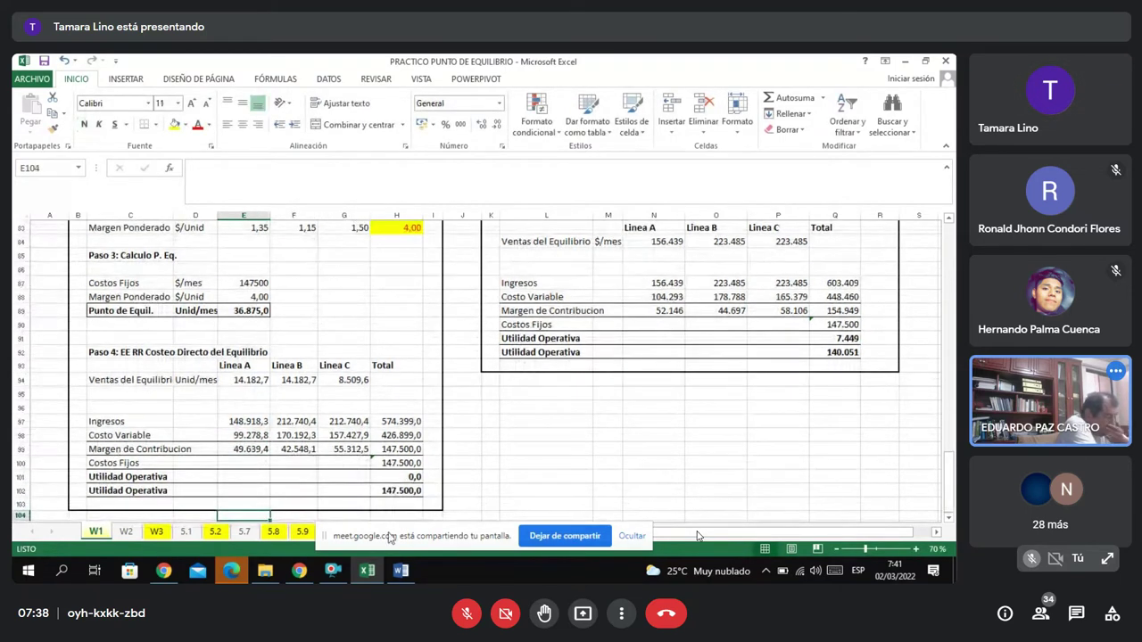
Inspect the formula behind the second Utilidad Operativa total in H102.
left_click(406, 492)
left_click(351, 179)
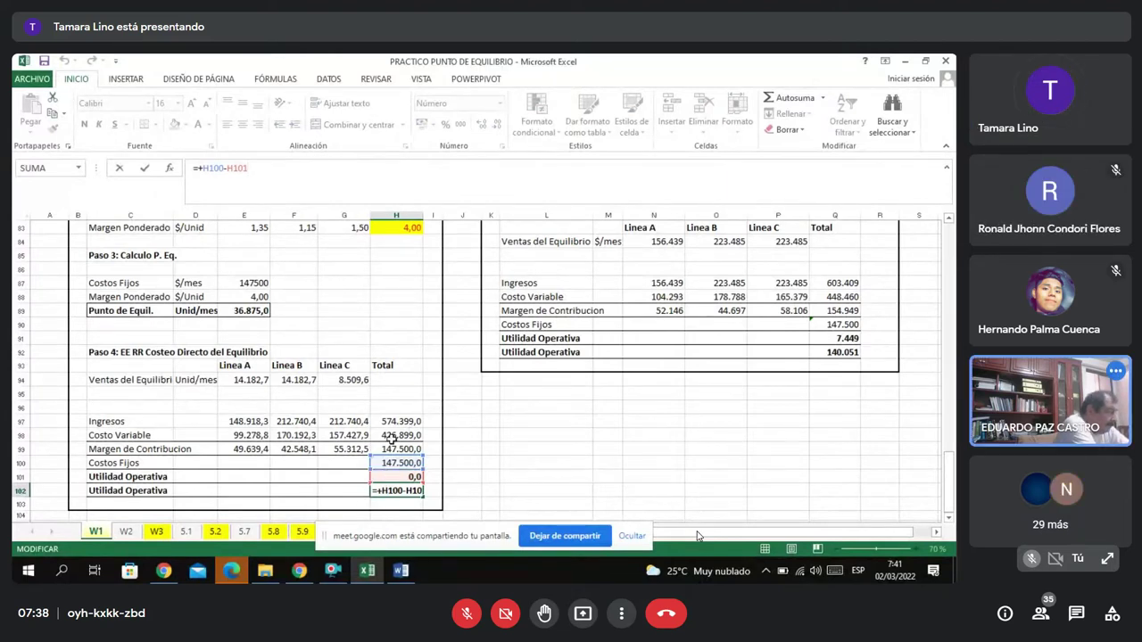
key("ctrl+Return")
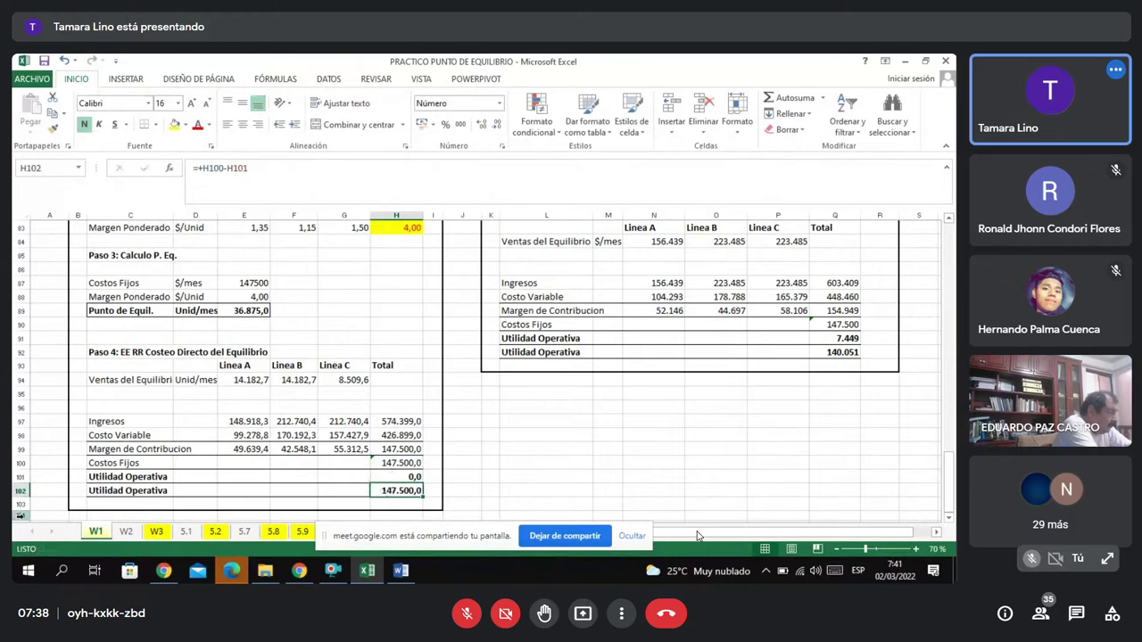
Clear the contents of the duplicate Utilidad Operativa row, C102:H102, in the physical-units Paso 4.
left_click_drag(130, 491, 408, 491)
right_click(408, 491)
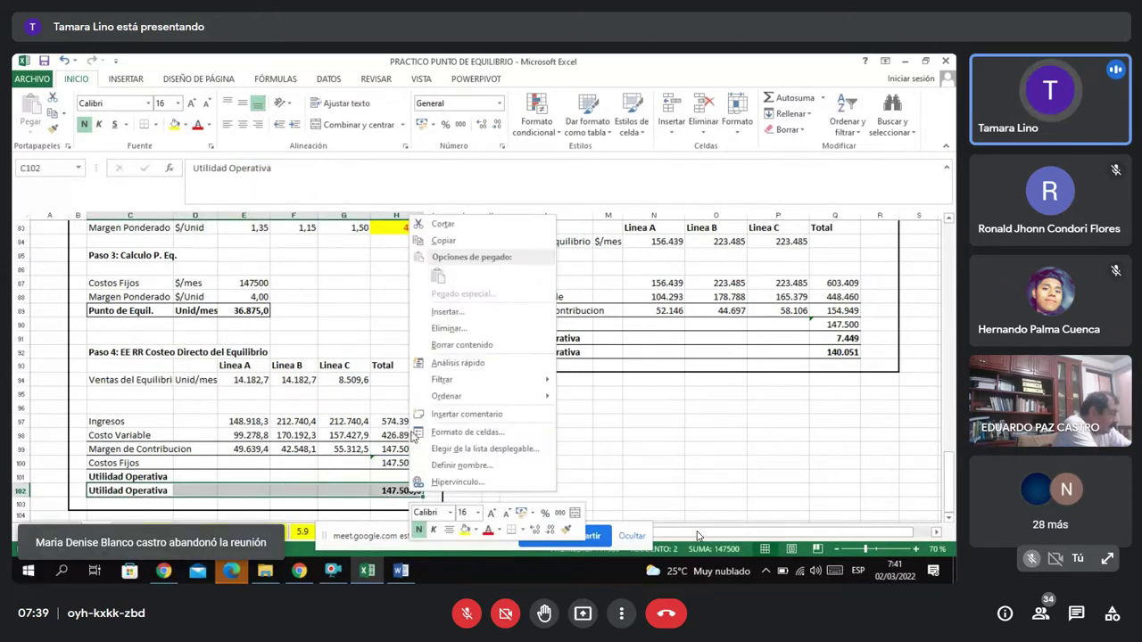
left_click(492, 346)
left_click(522, 492)
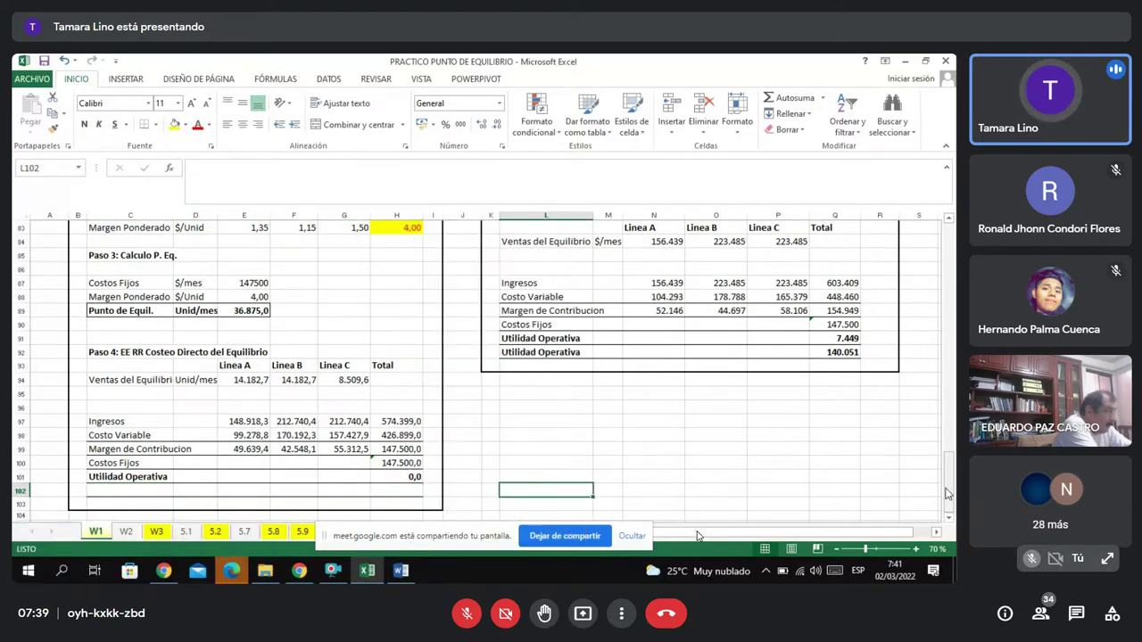
Open sheet W3 and inspect the formula of the highlighted Utilidad Operativa in I50.
left_click_drag(947, 494, 909, 504)
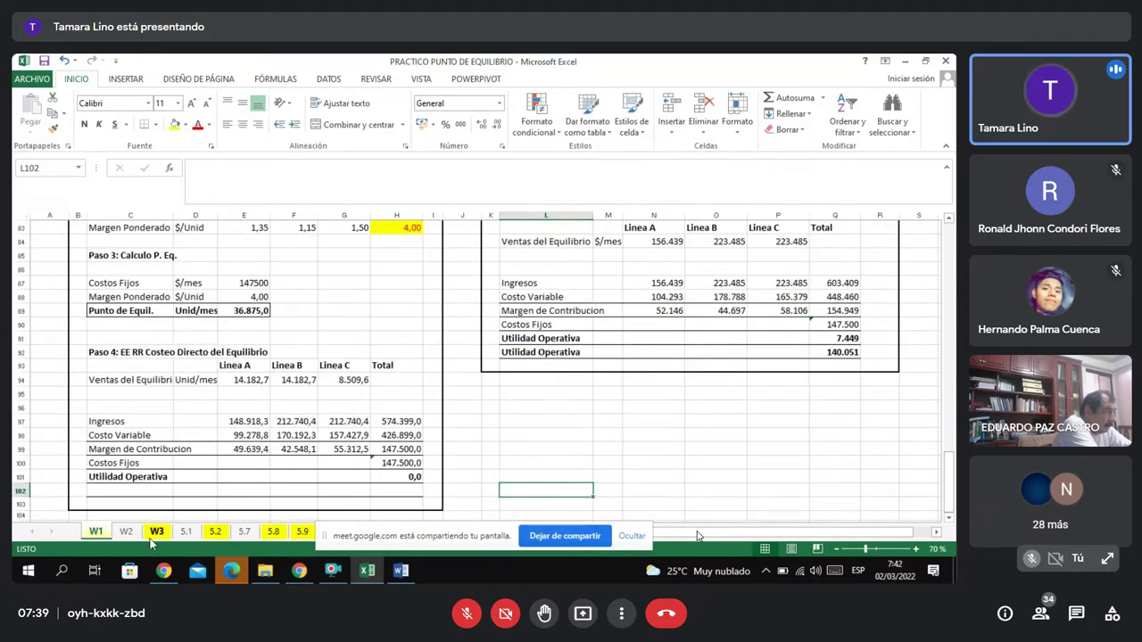
left_click(154, 534)
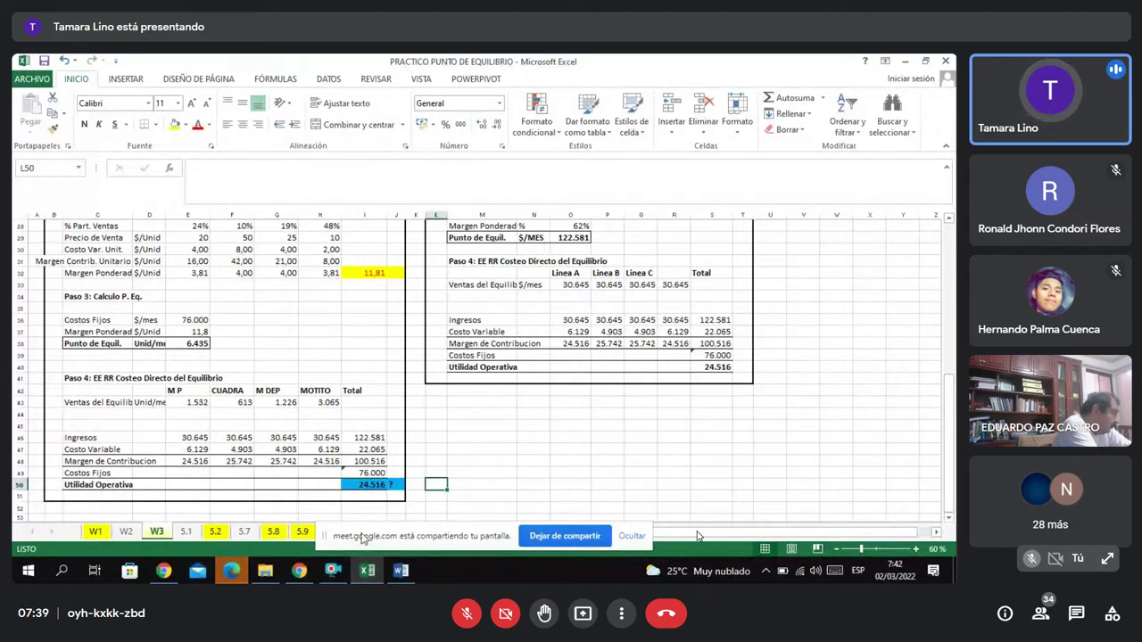
left_click(382, 486)
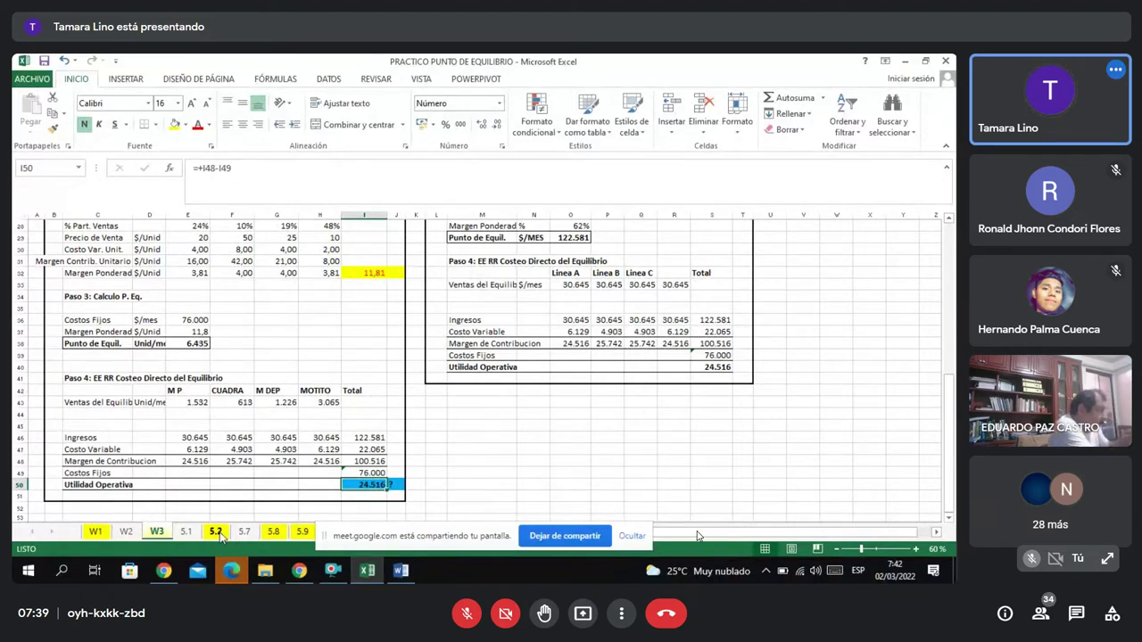
Review the Paso 4 results on sheet 5.2 and open sheet 5.7.
left_click(216, 532)
left_click_drag(951, 259, 951, 444)
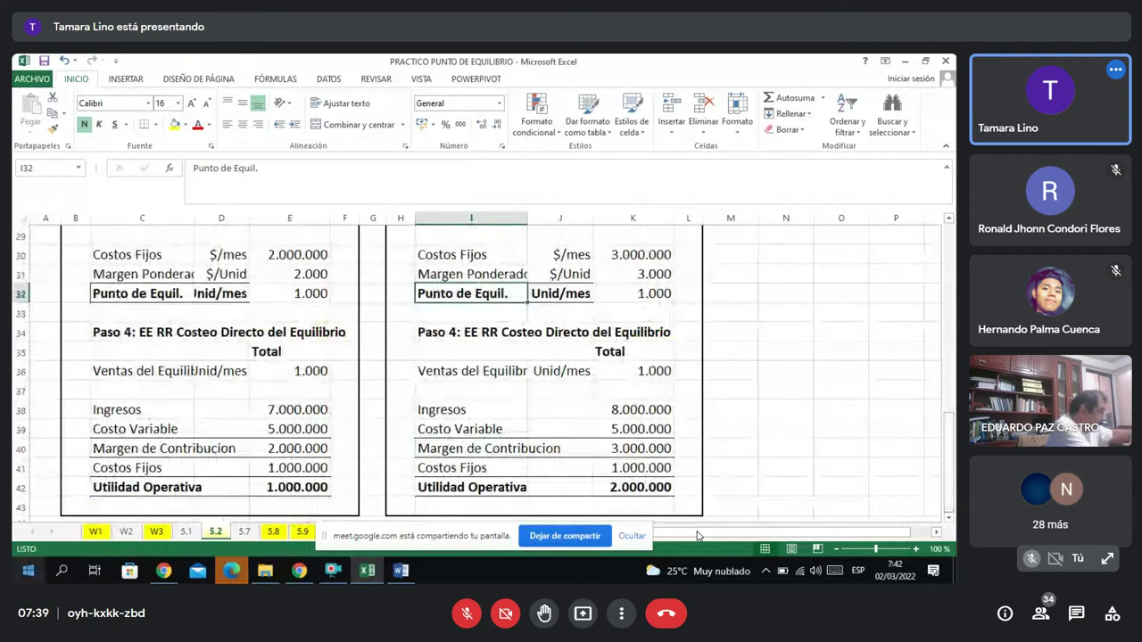
left_click(245, 532)
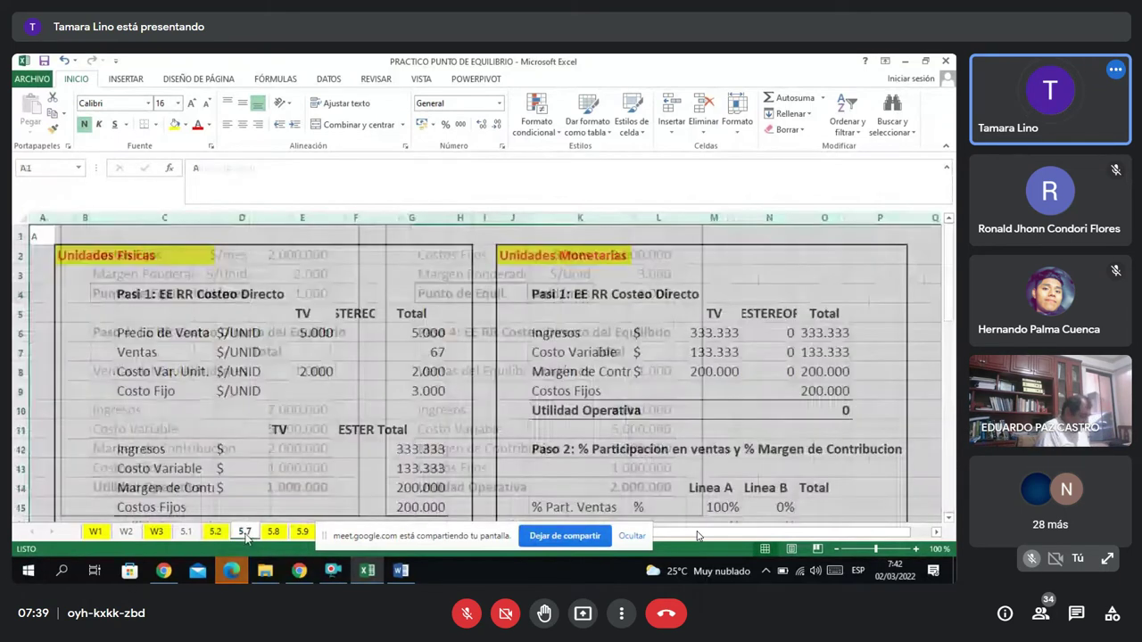
Inspect the Ingresos total formula in O6 on sheet 5.7, and open sheet 5.8 to review its starting data.
left_click(825, 333)
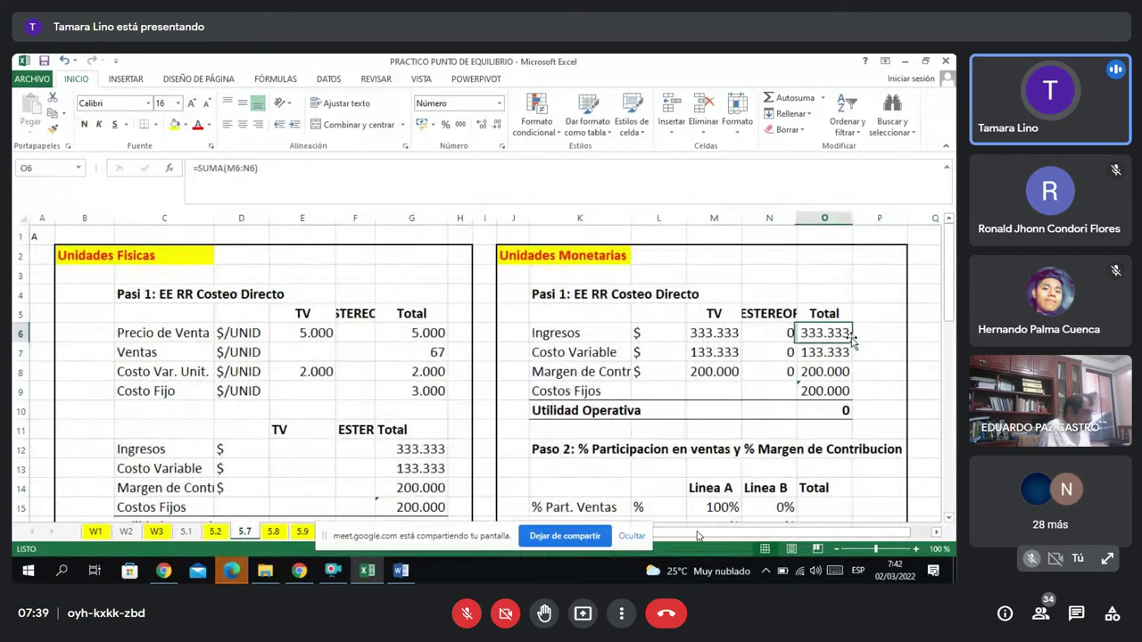
left_click(273, 532)
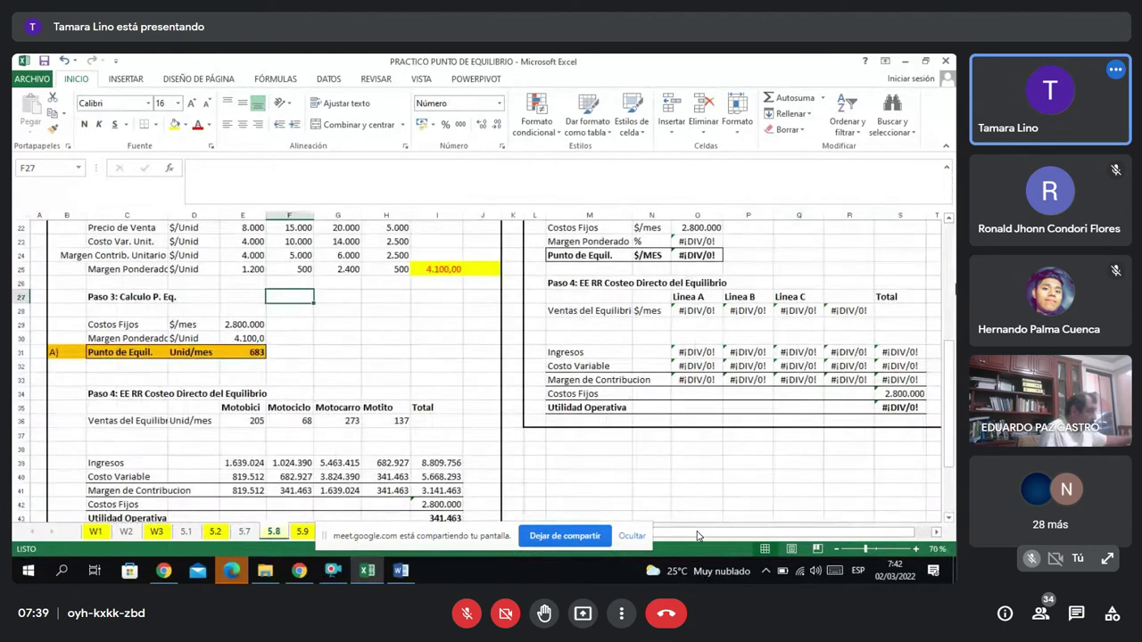
left_click_drag(951, 379, 953, 315)
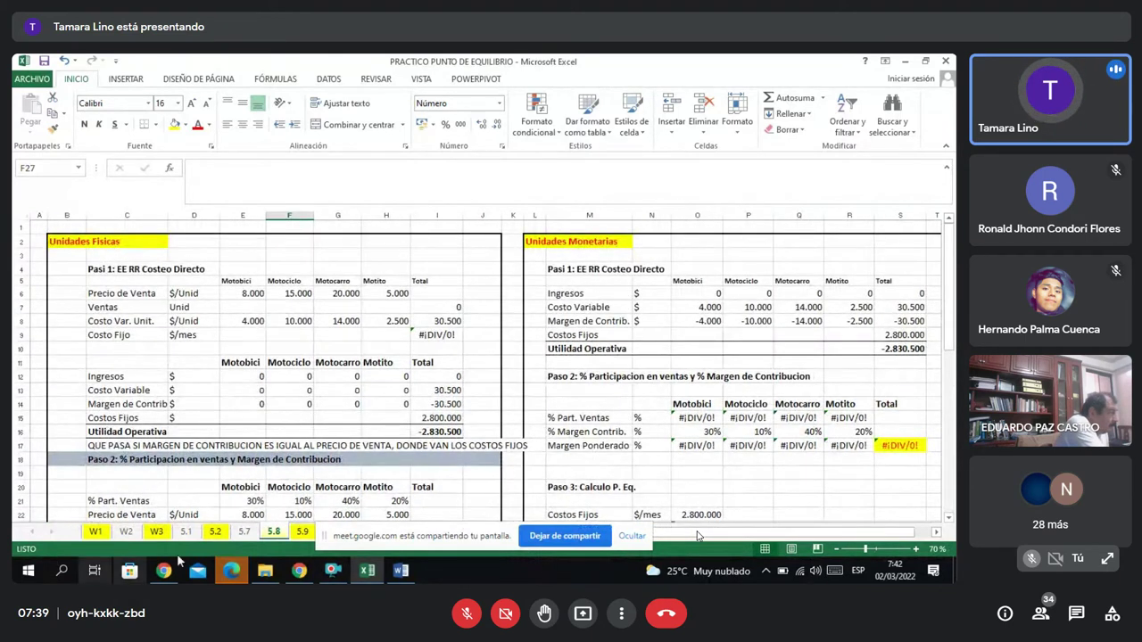
Compare sheet 5.8 with problem 5-8 in Punto_Equilibrio.pdf and read the contribution margin question in C17.
left_click(231, 571)
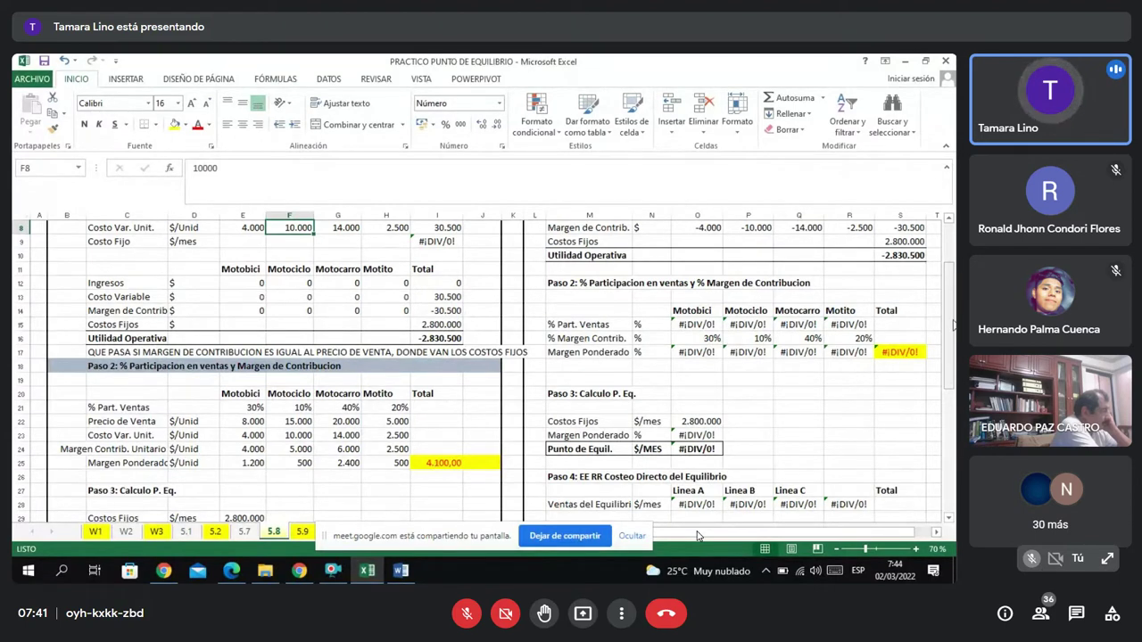
left_click_drag(952, 326, 953, 325)
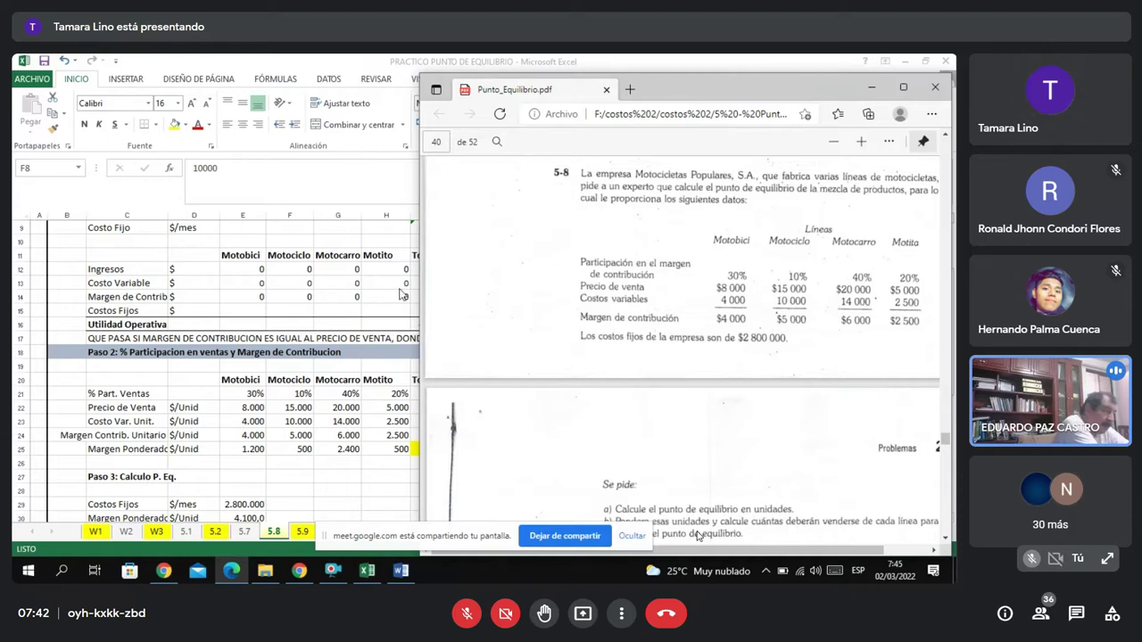
left_click(870, 89)
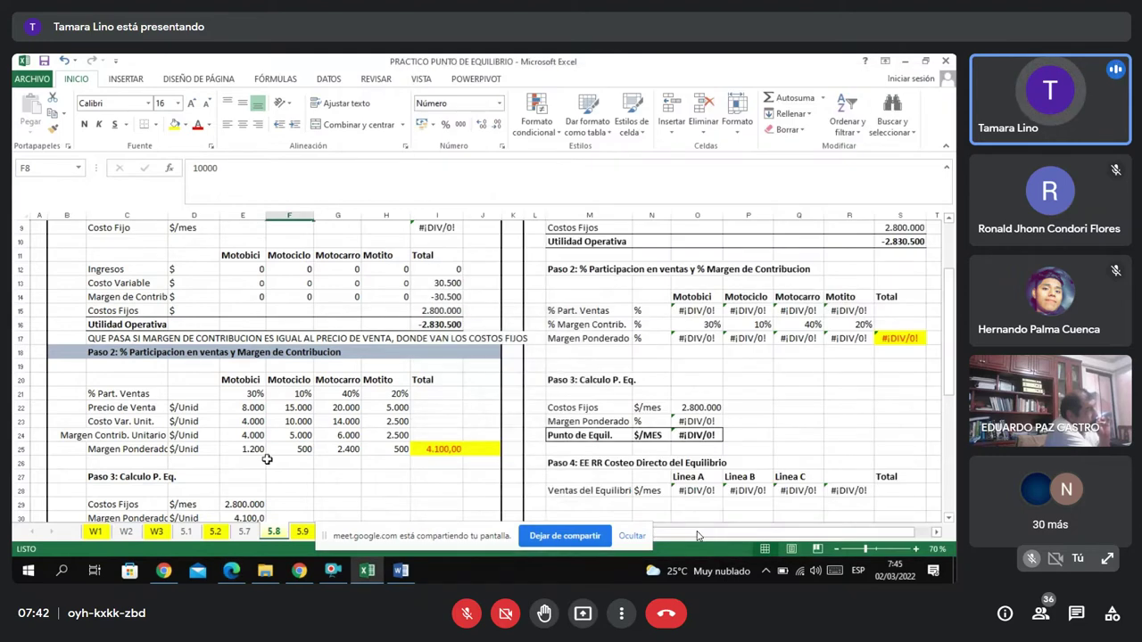
left_click(120, 340)
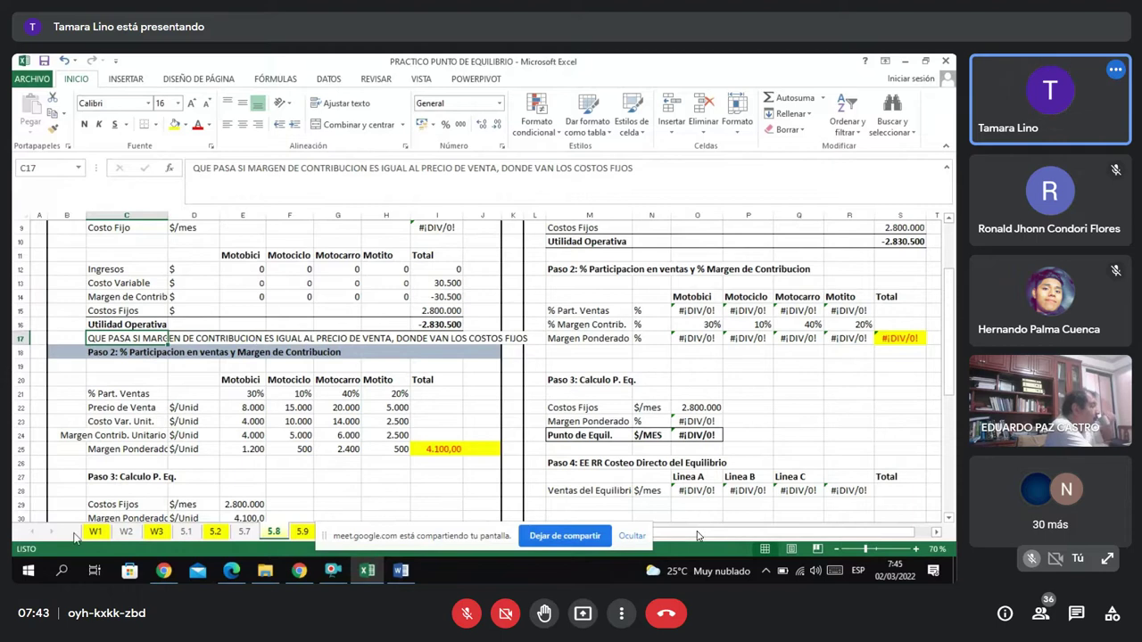
Review sheet 5.9 with its physical and monetary unit sections, checking back against sheet 5.8.
left_click(303, 533)
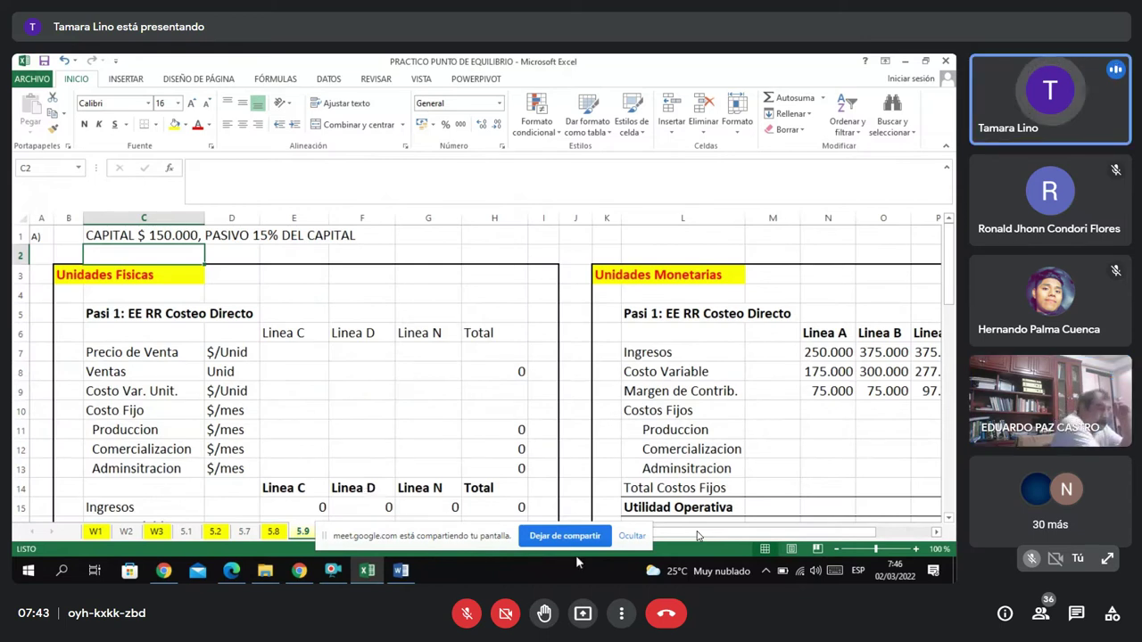
left_click(595, 430)
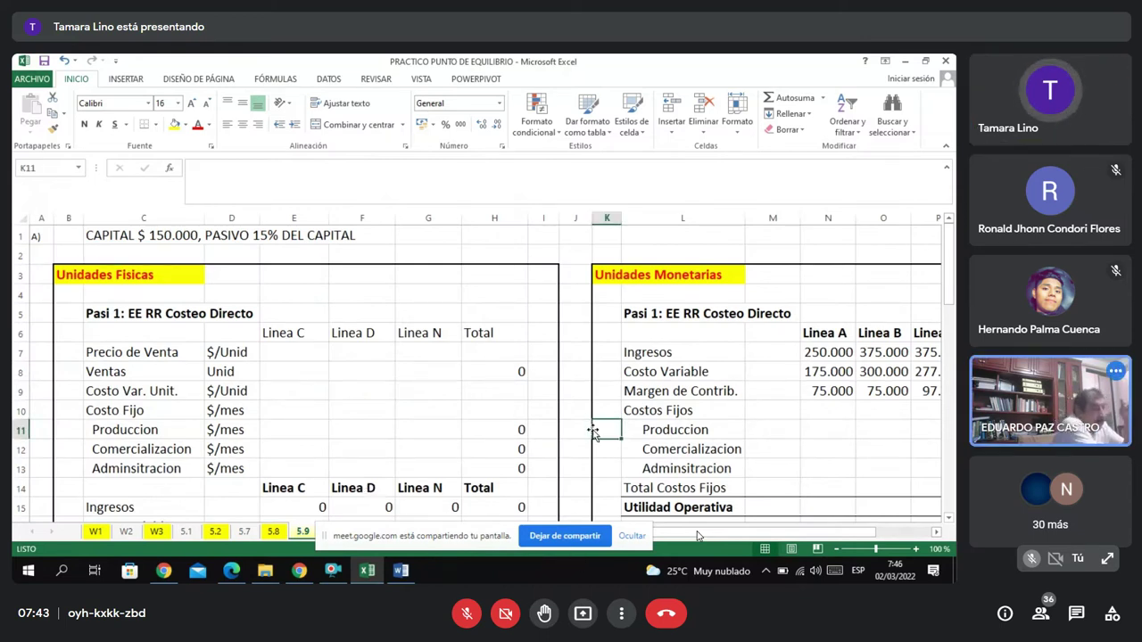
left_click(273, 532)
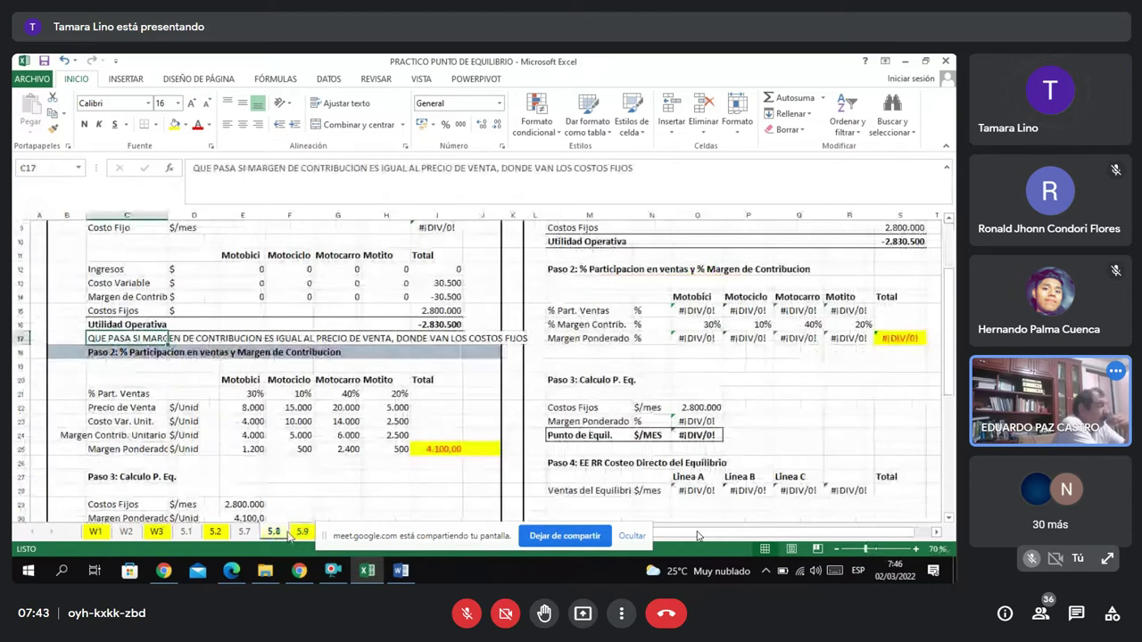
left_click(301, 532)
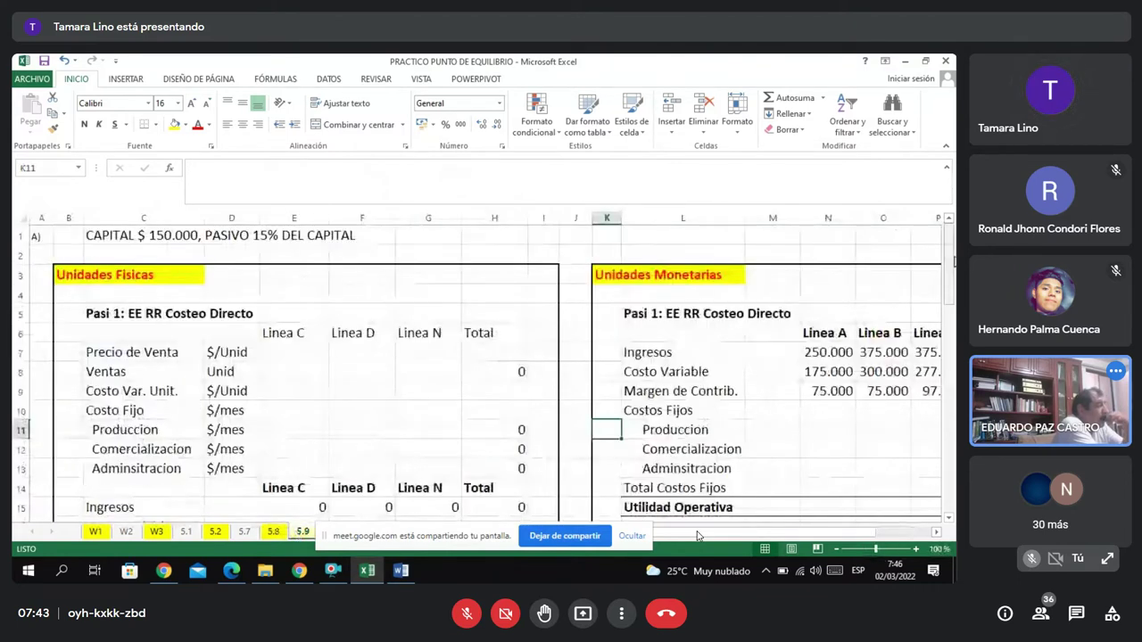
scroll(482, 375, "down", 2)
scroll(698, 535, "down", 5)
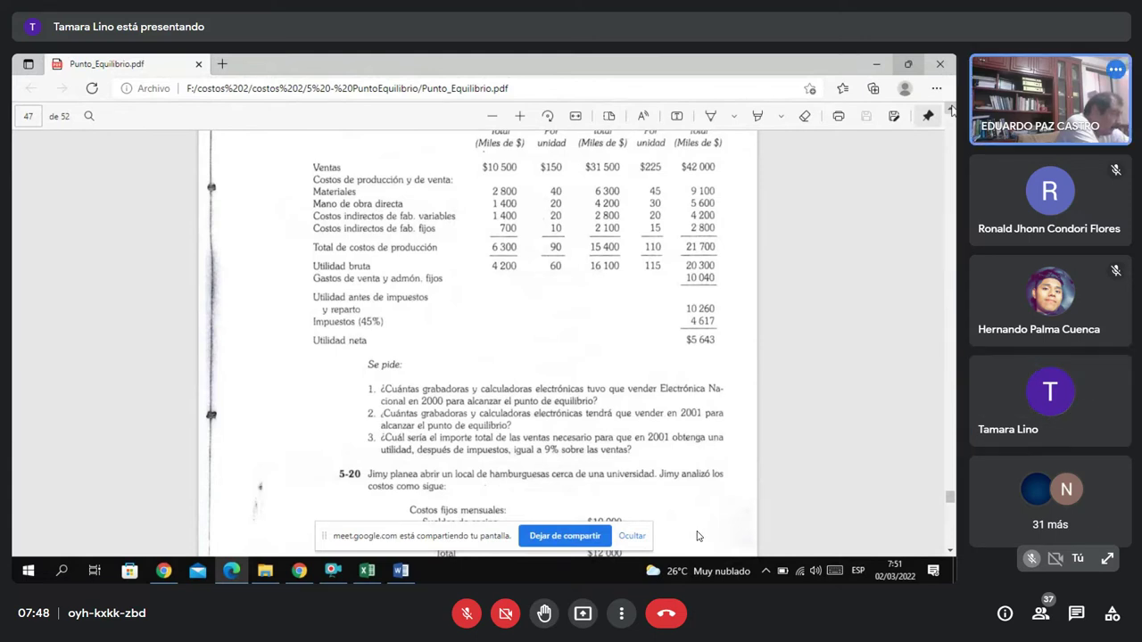
Go back through Punto_Equilibrio.pdf from the Electrónica Nacional income statement to the wording of problem 5-19.
scroll(698, 536, "up", 1)
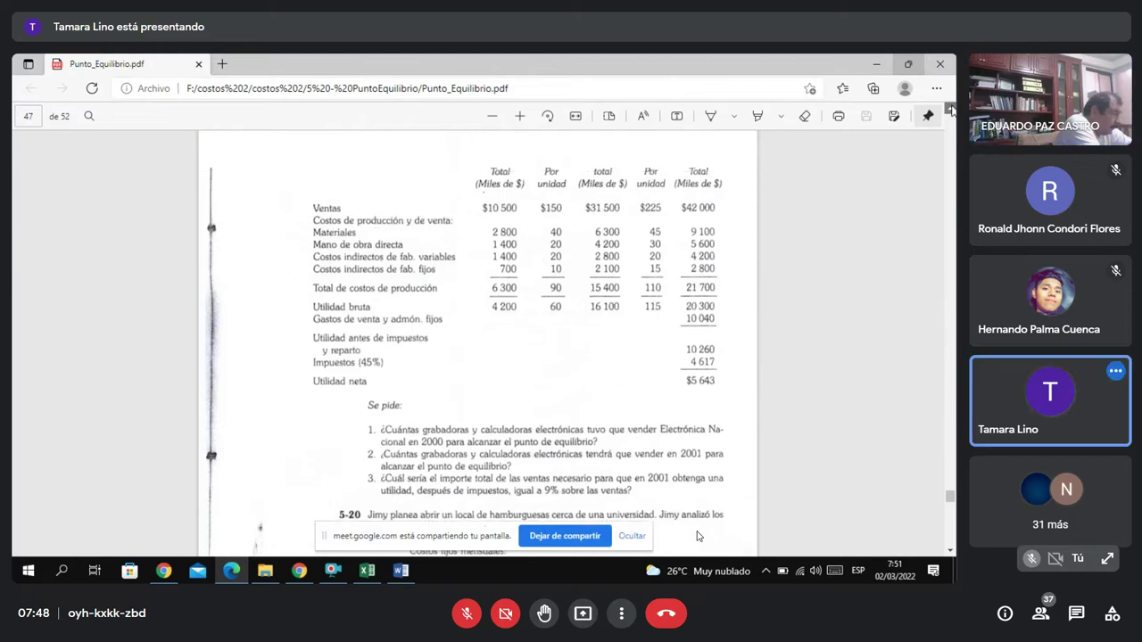
scroll(698, 536, "up", 7)
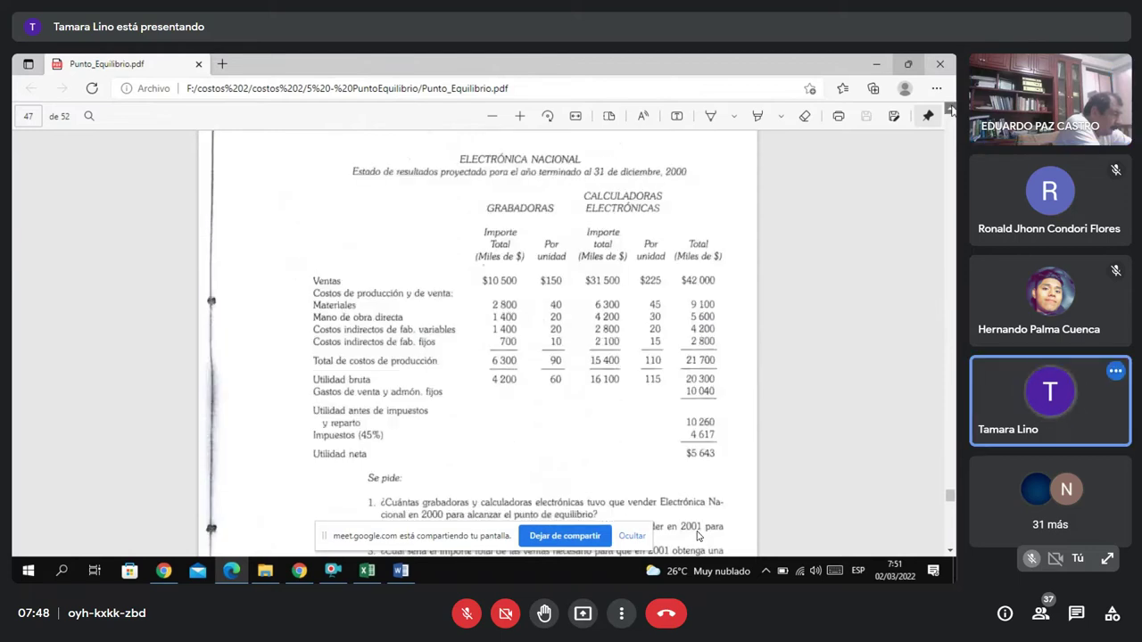
scroll(698, 536, "up", 5)
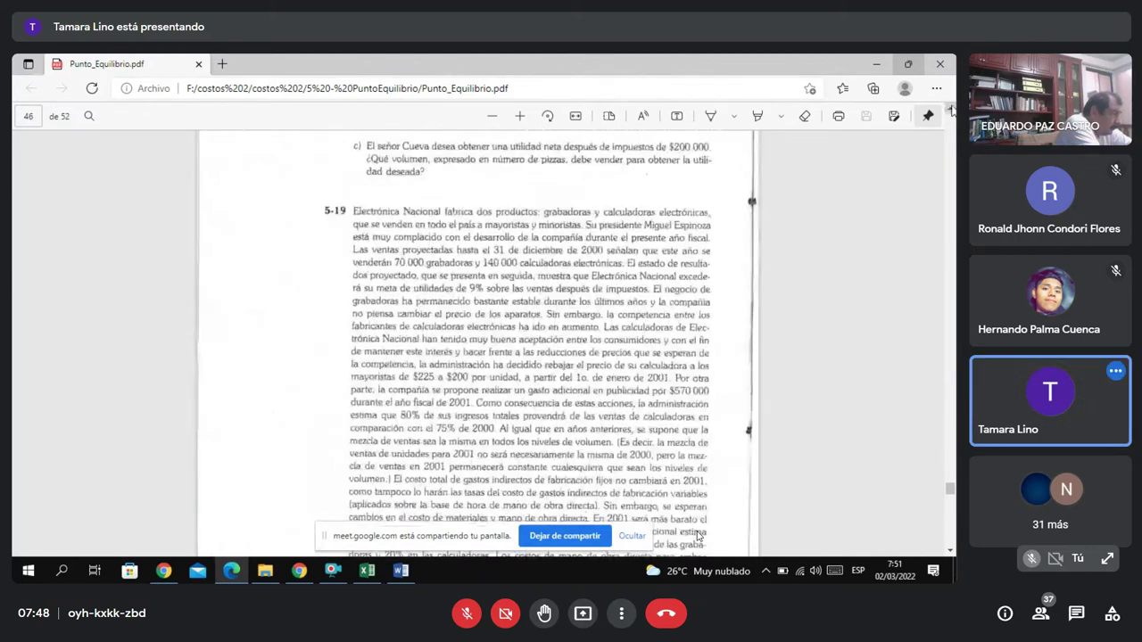
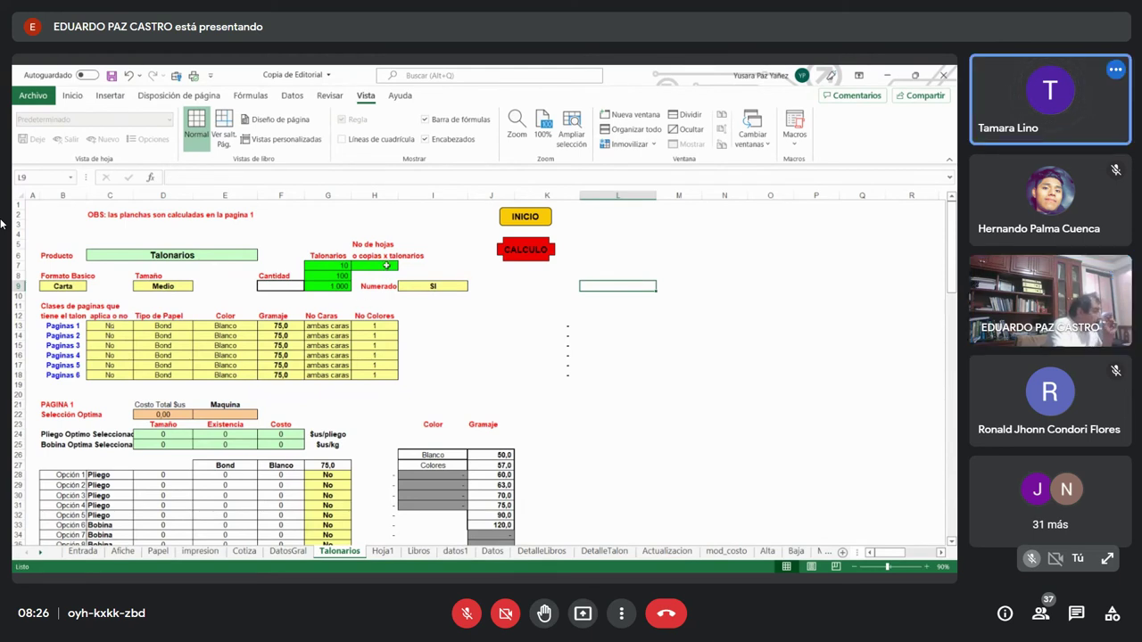
Check the sheets-per-talonario cell H7 and mark Paginas 1 as applicable with Si on the Talonarios sheet.
left_click(377, 264)
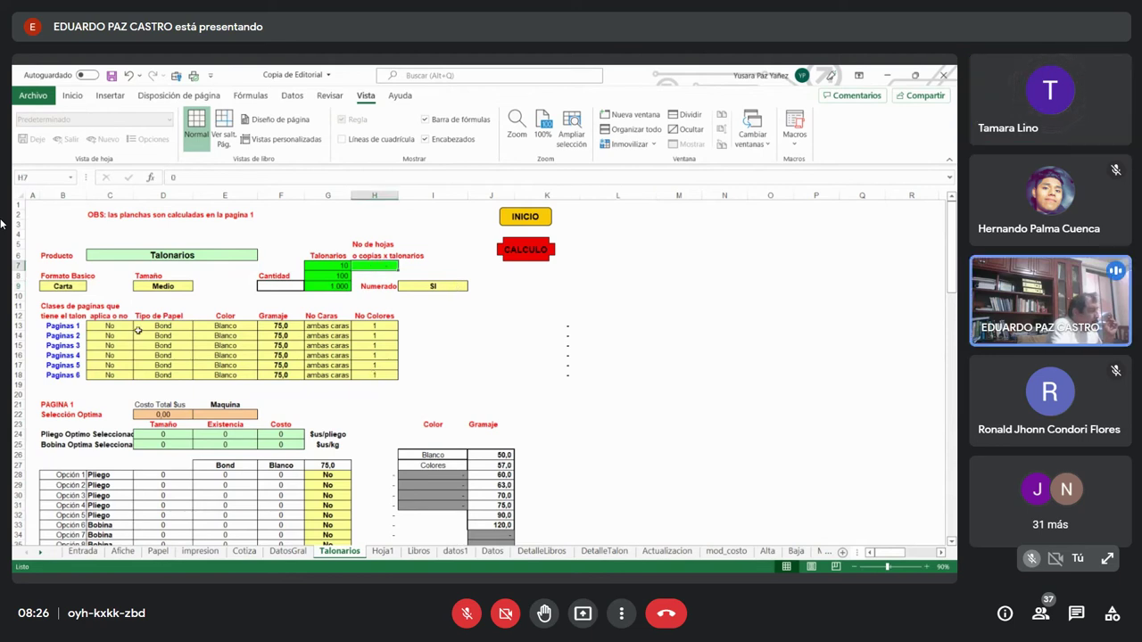
left_click(114, 325)
left_click(138, 326)
left_click(100, 335)
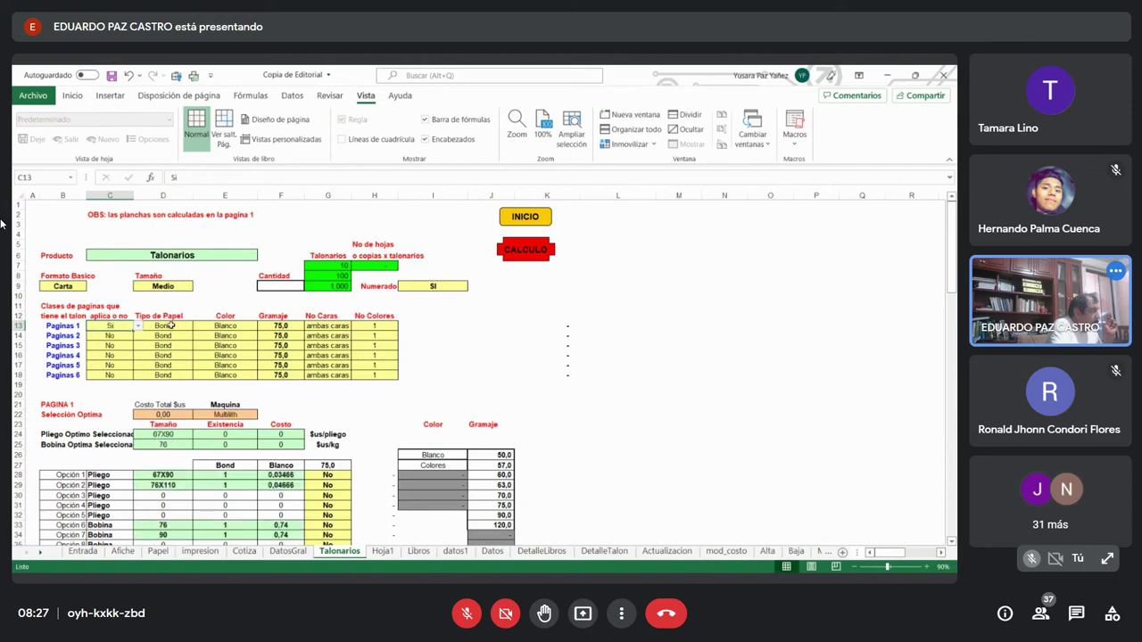
Look through the available paper types for Paginas 1 without changing the selection.
left_click(183, 326)
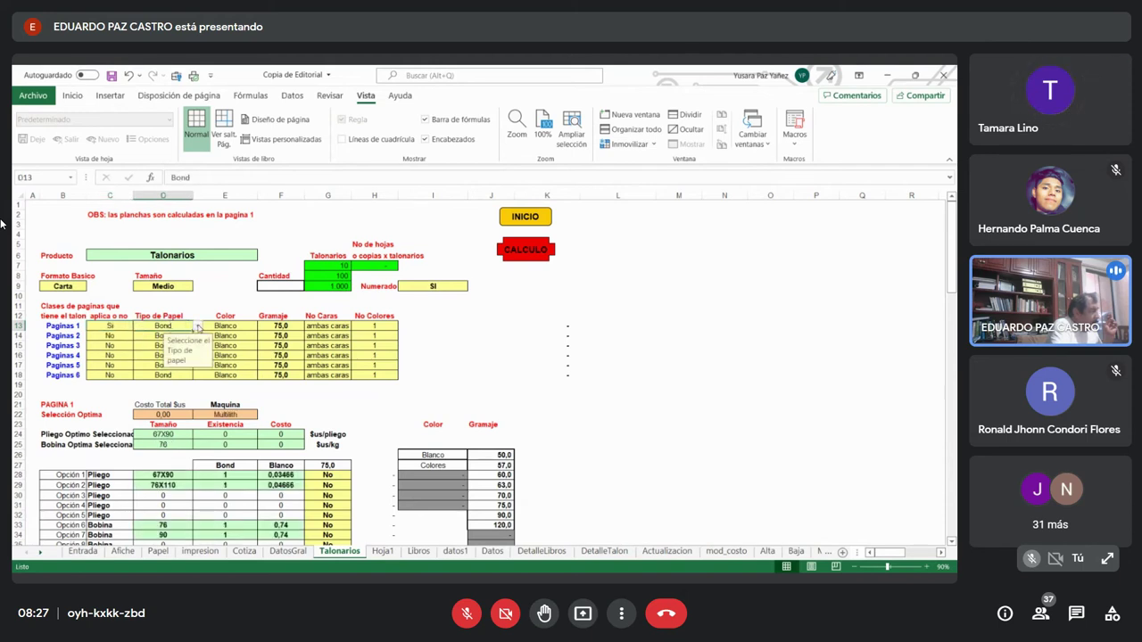
left_click(198, 327)
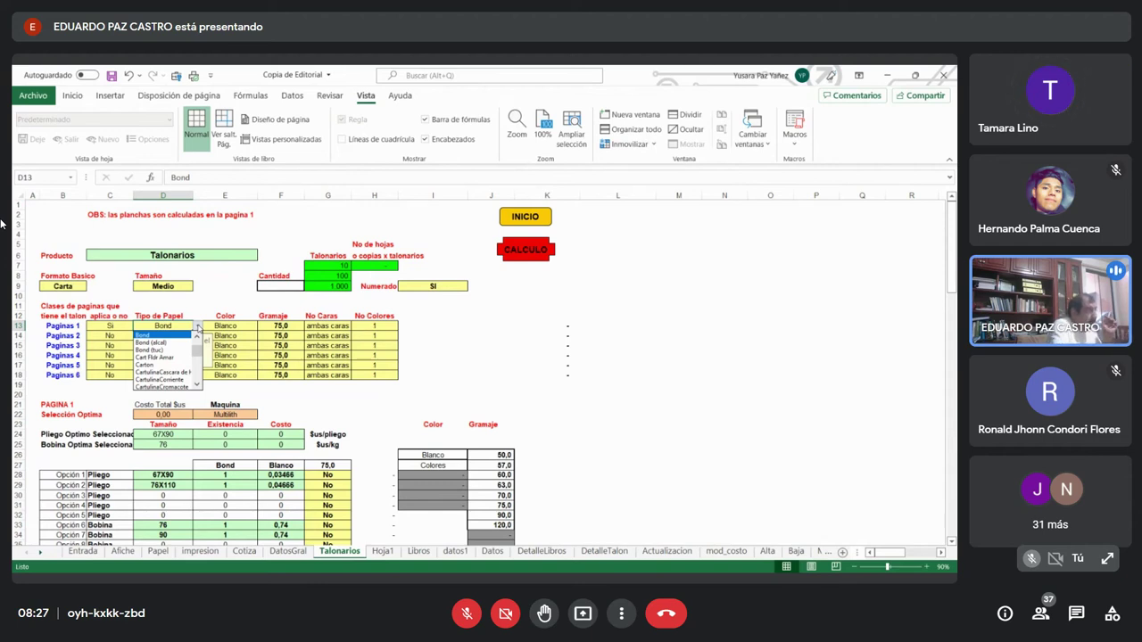
key("Escape")
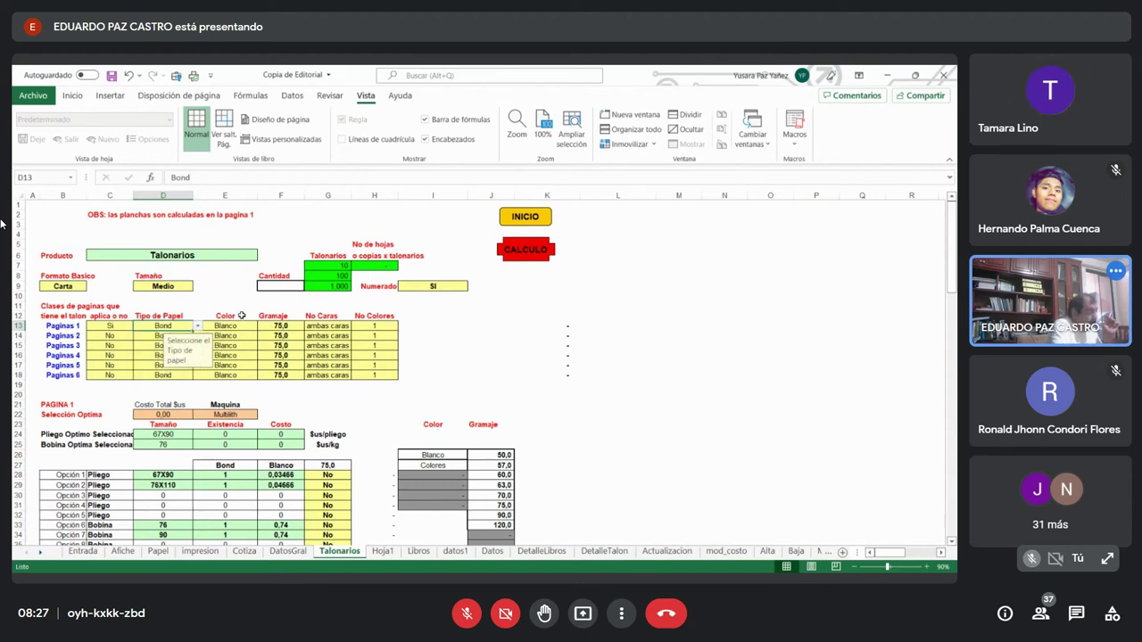
Set No Caras to una cara for Paginas 1 and open its No Colores setting.
left_click(232, 328)
left_click(295, 326)
left_click(344, 332)
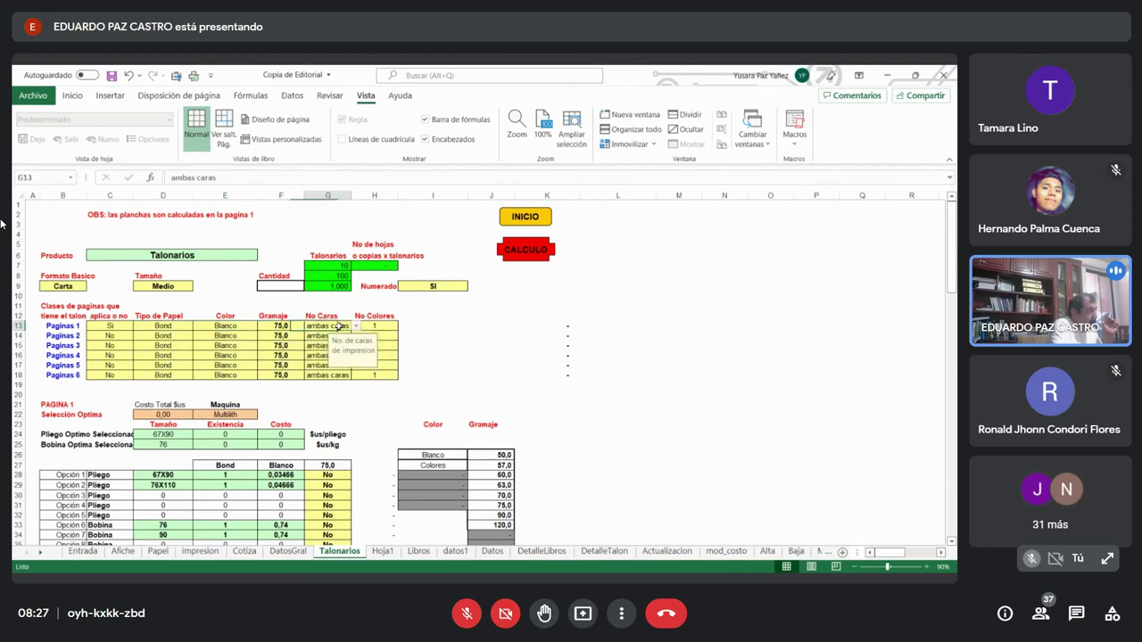
left_click(357, 327)
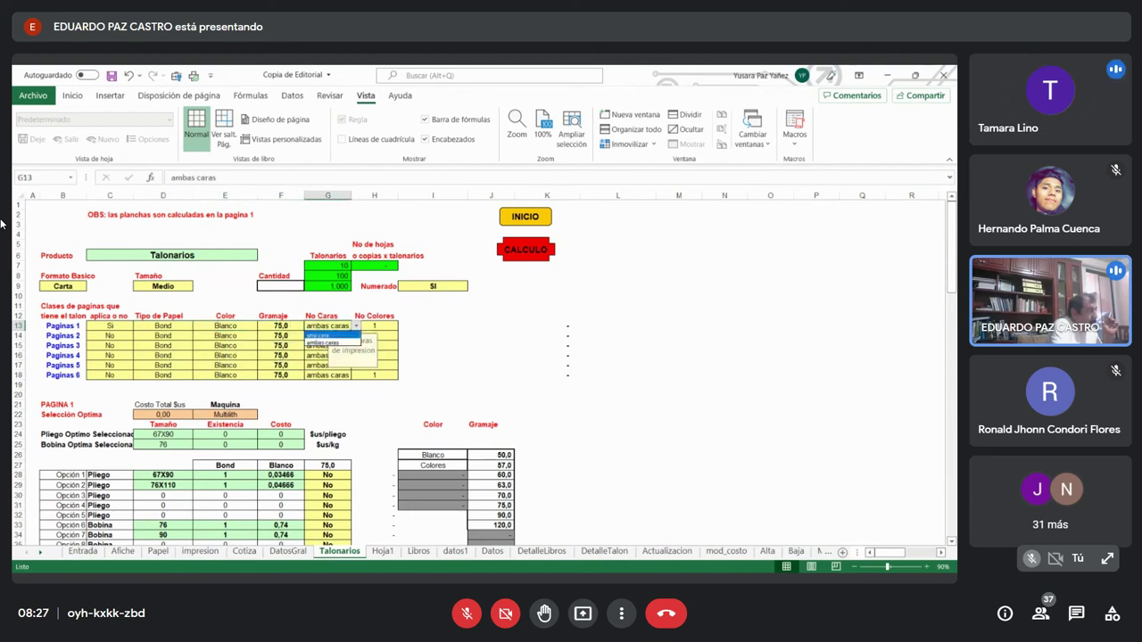
left_click(326, 337)
left_click(386, 323)
left_click(403, 326)
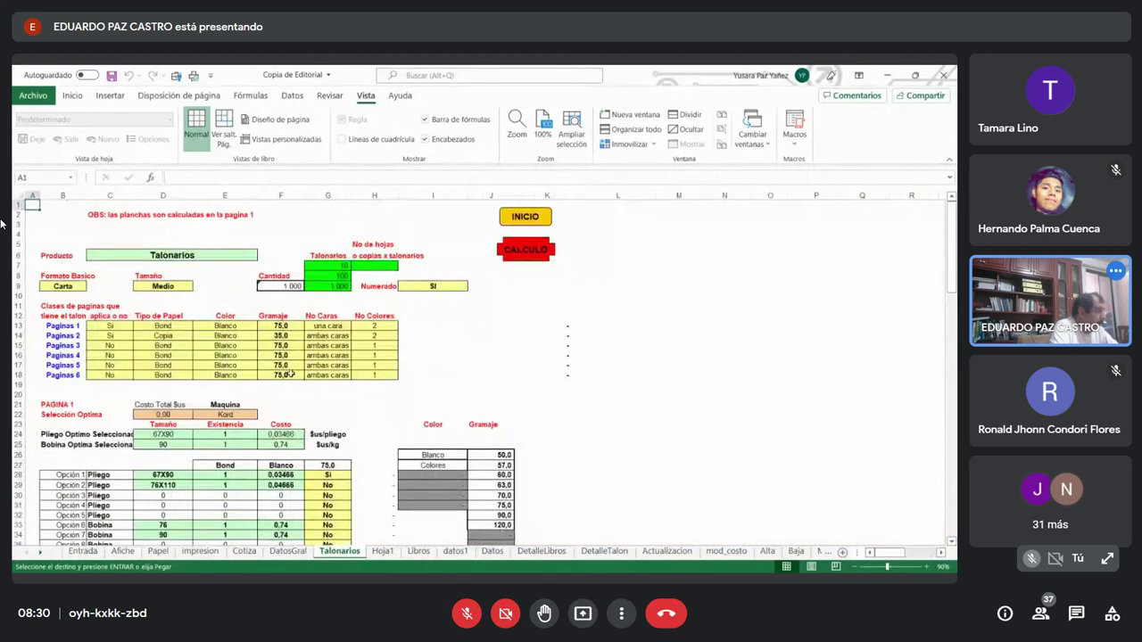
Clear the Talonarios quantities in cells G7 and G8.
left_click(337, 265)
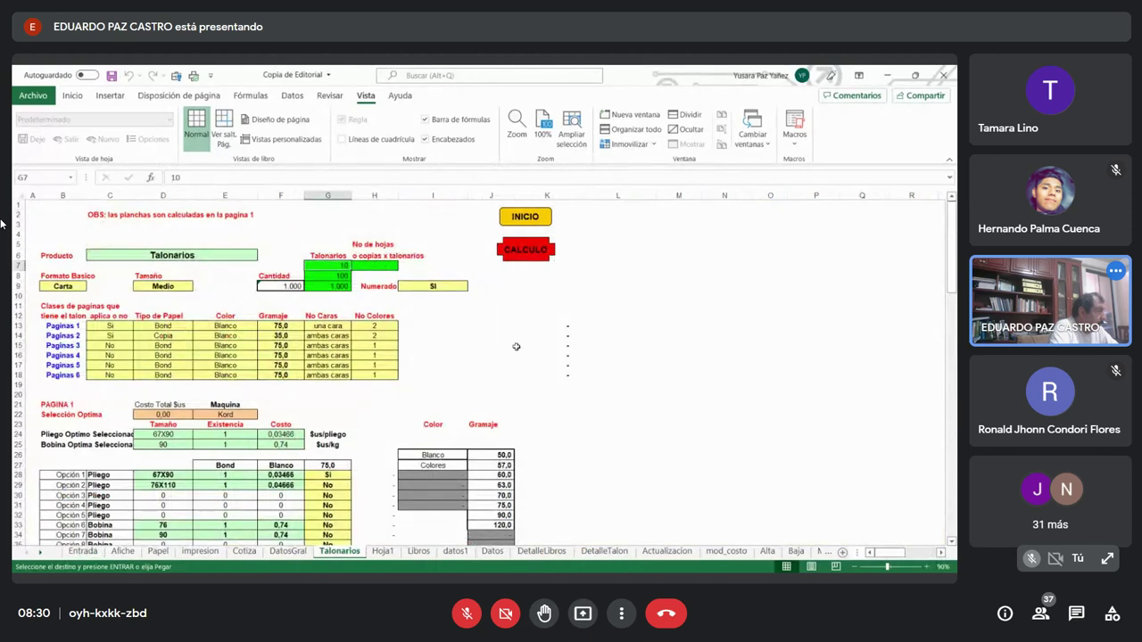
key("Delete")
key("Down")
key("Delete")
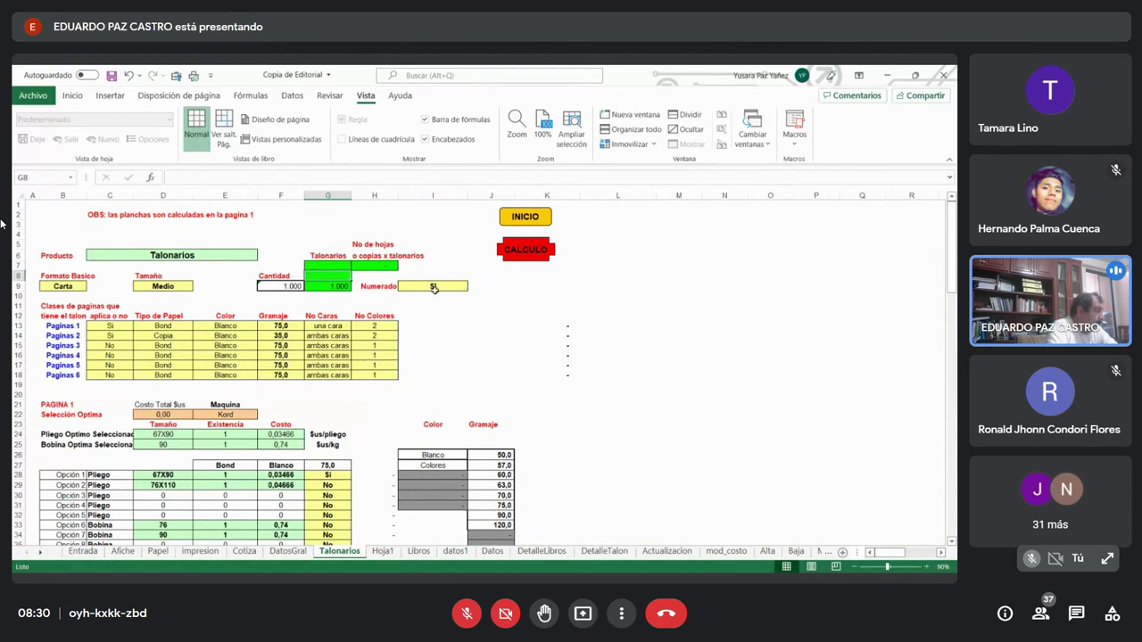
Inspect the Numerado setting and the paper type check formulas beside the Paginas rows, including I16.
left_click(435, 286)
left_click(441, 324)
left_click(433, 354)
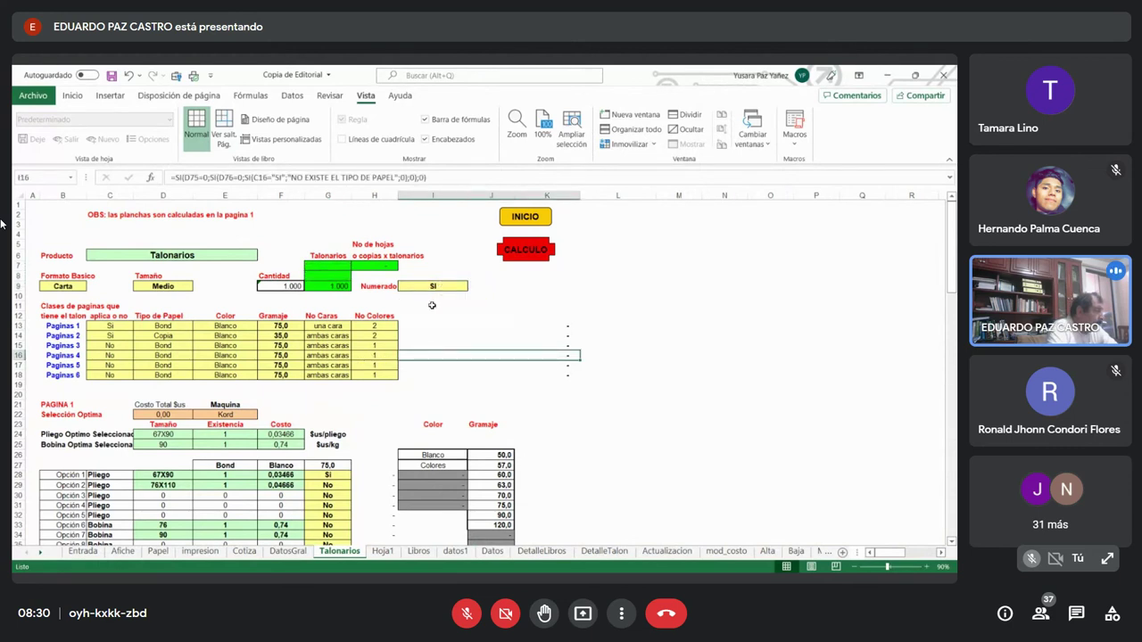
Select Carta as the Formato Basico of the Talonarios product.
left_click(69, 287)
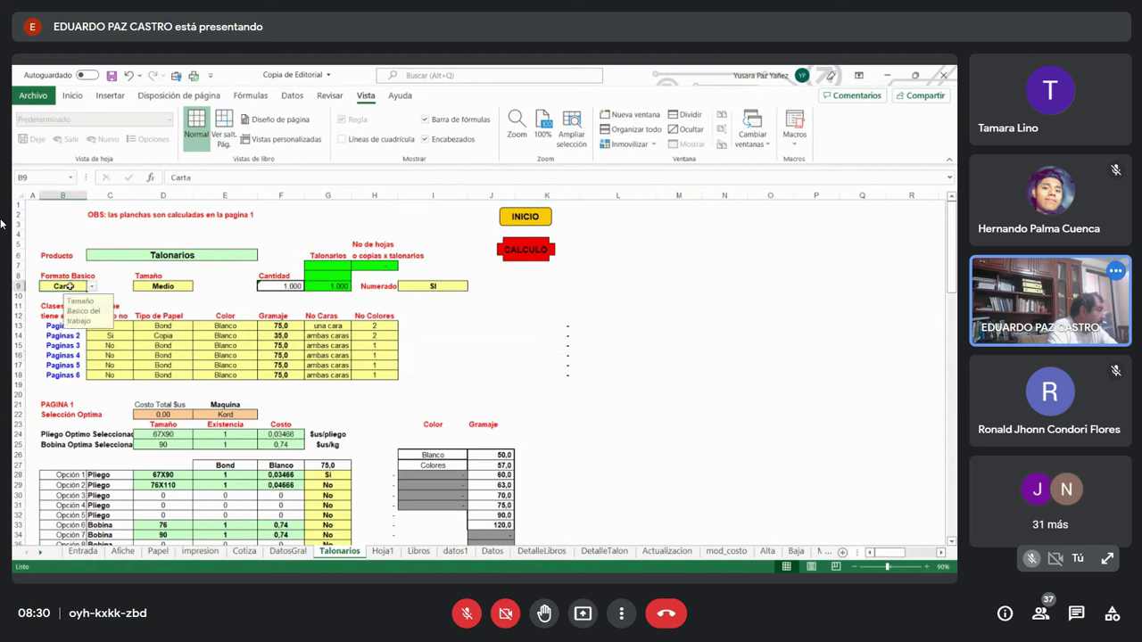
left_click(92, 287)
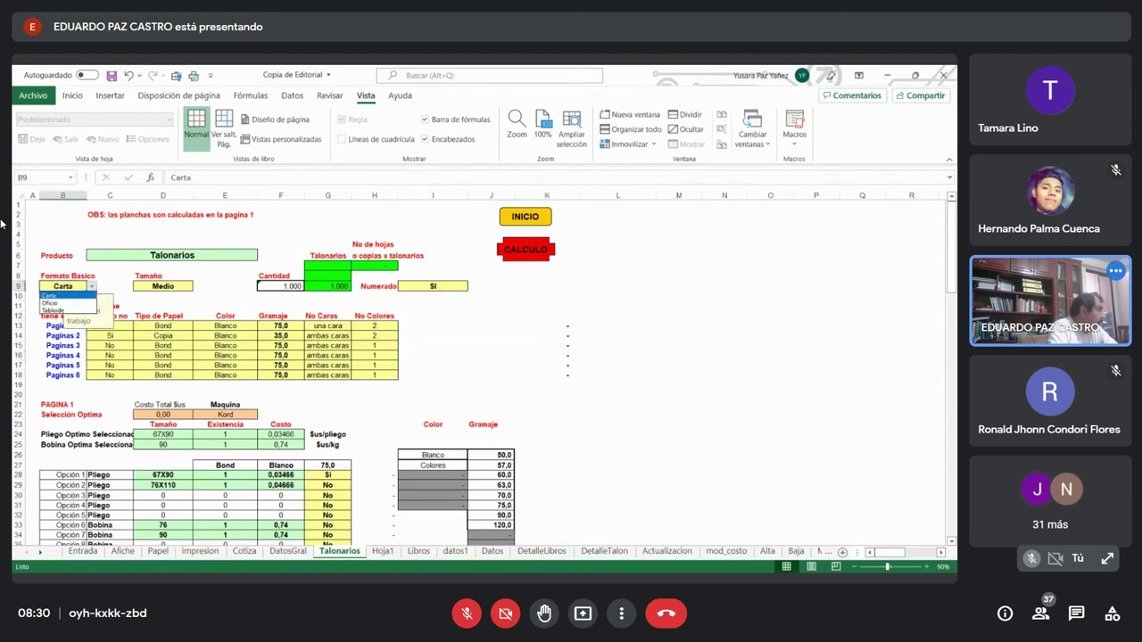
left_click(82, 293)
Review the Selección Optima blocks and their pliego and bobina options for PAGINA 1 through PAGINA 3.
scroll(547, 372, "down", 6)
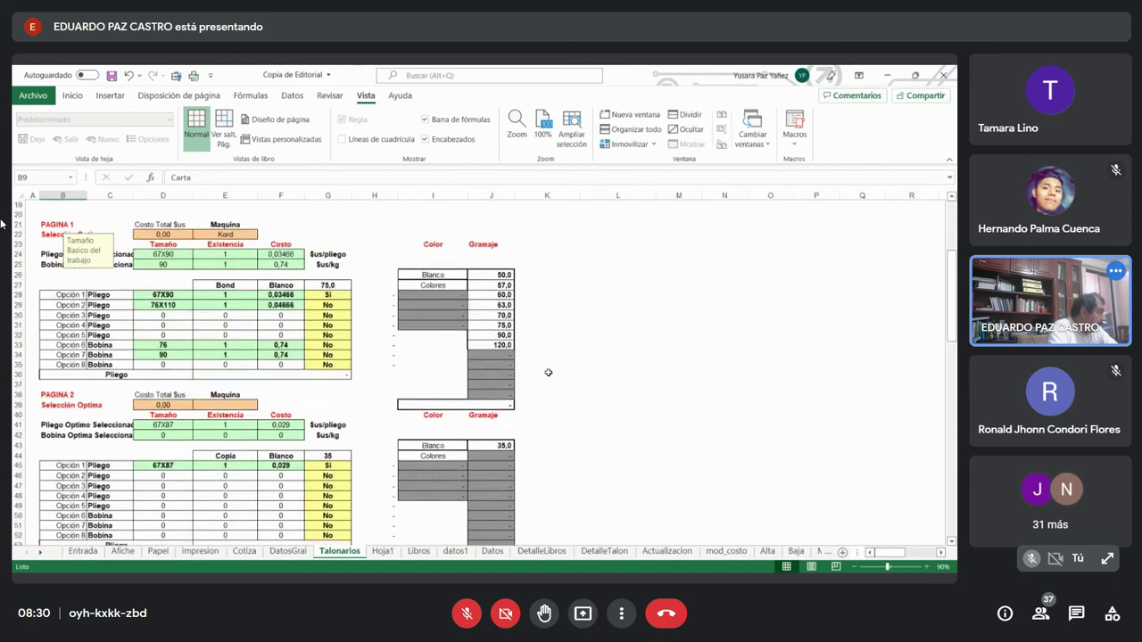
scroll(548, 372, "up", 5)
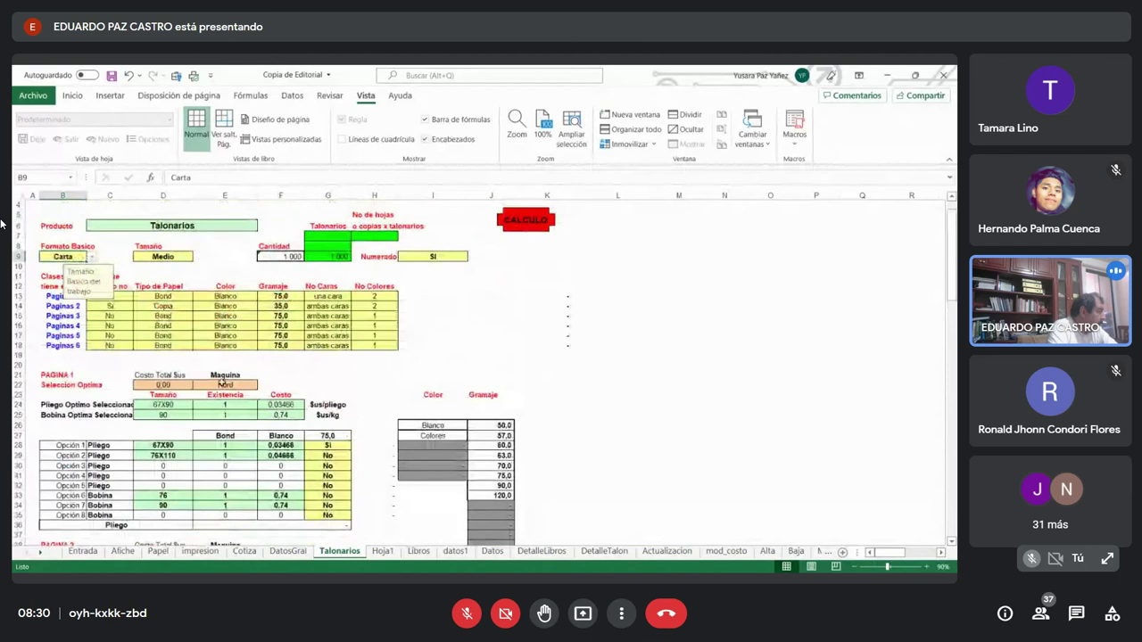
left_click(247, 378)
left_click(328, 365)
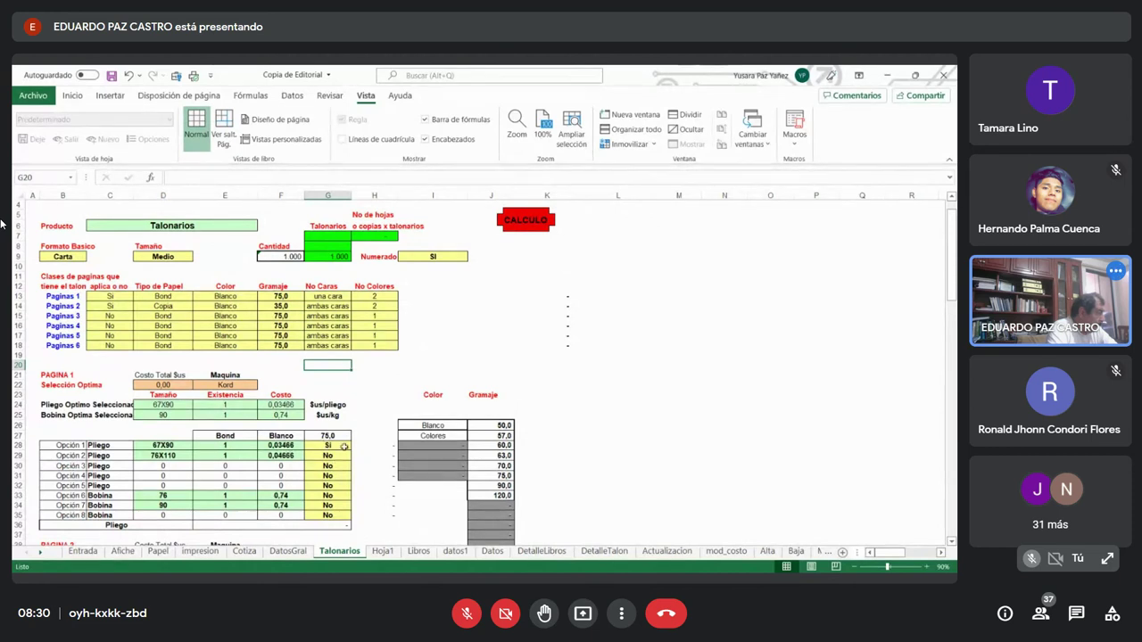
scroll(344, 443, "down", 9)
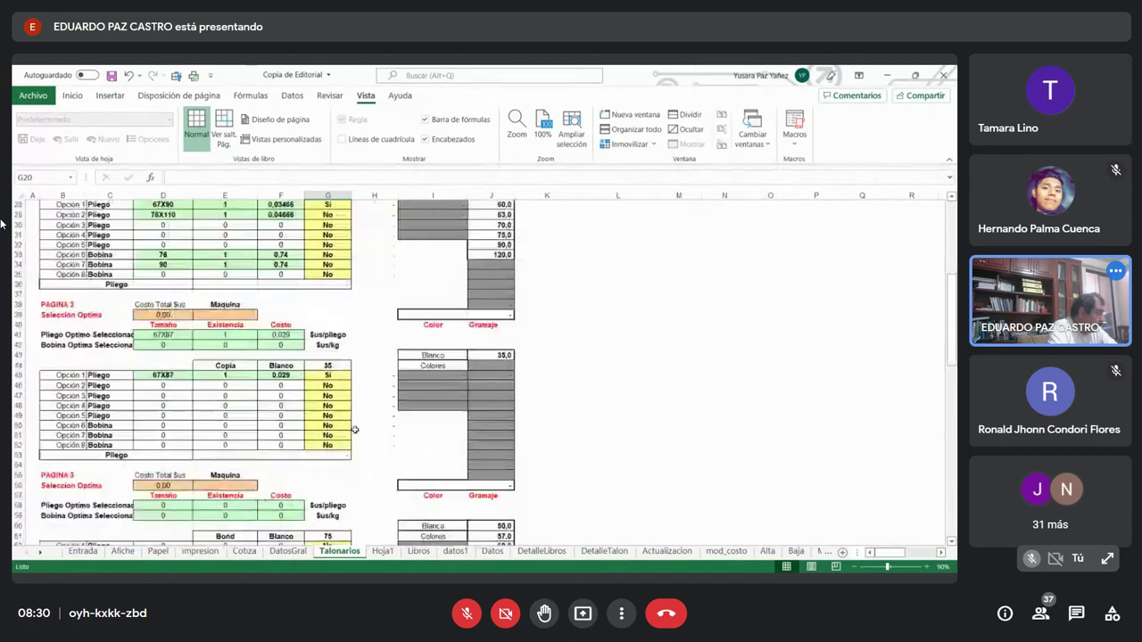
scroll(357, 402, "down", 3)
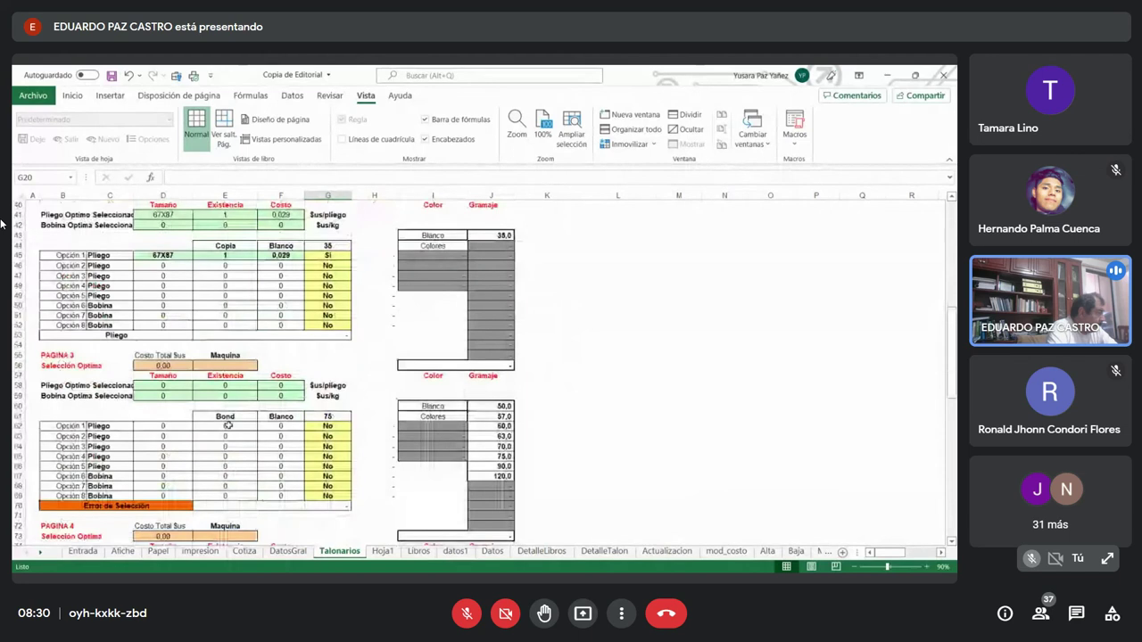
scroll(360, 376, "up", 13)
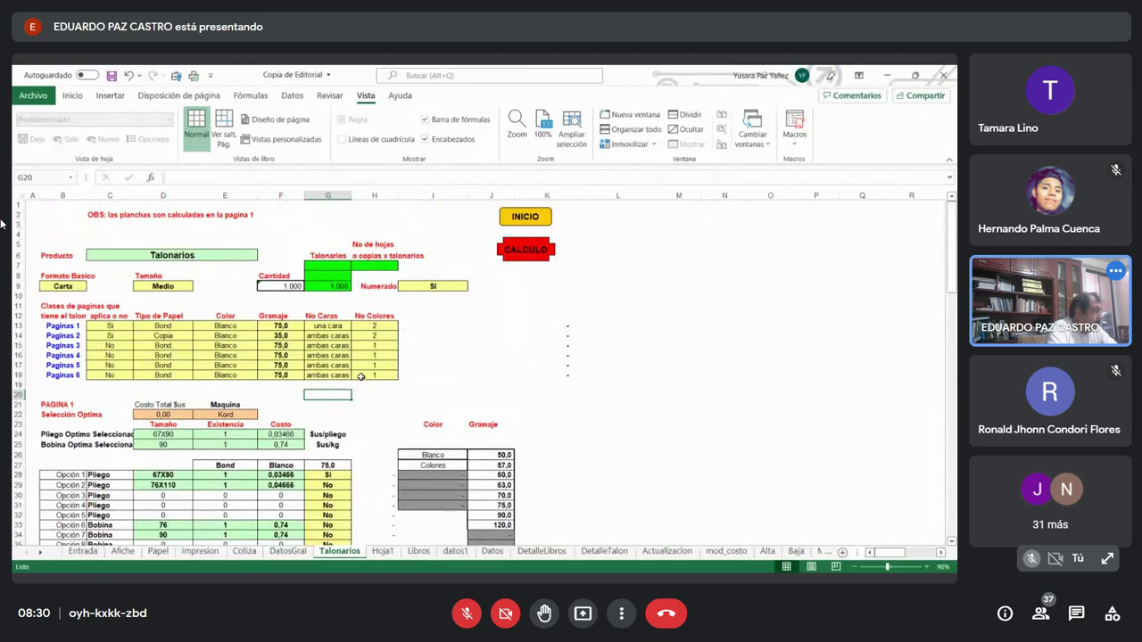
Switch the No Caras setting of Paginas 1 to ambas caras and back to una cara.
left_click(344, 329)
left_click(356, 326)
left_click(326, 343)
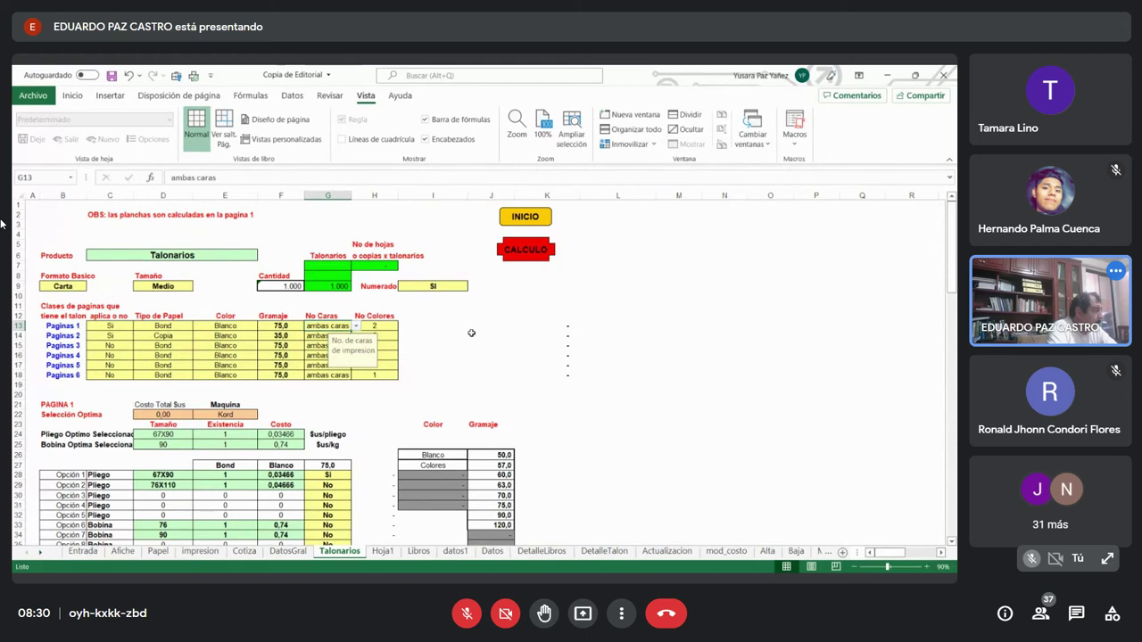
left_click(472, 335)
left_click(346, 326)
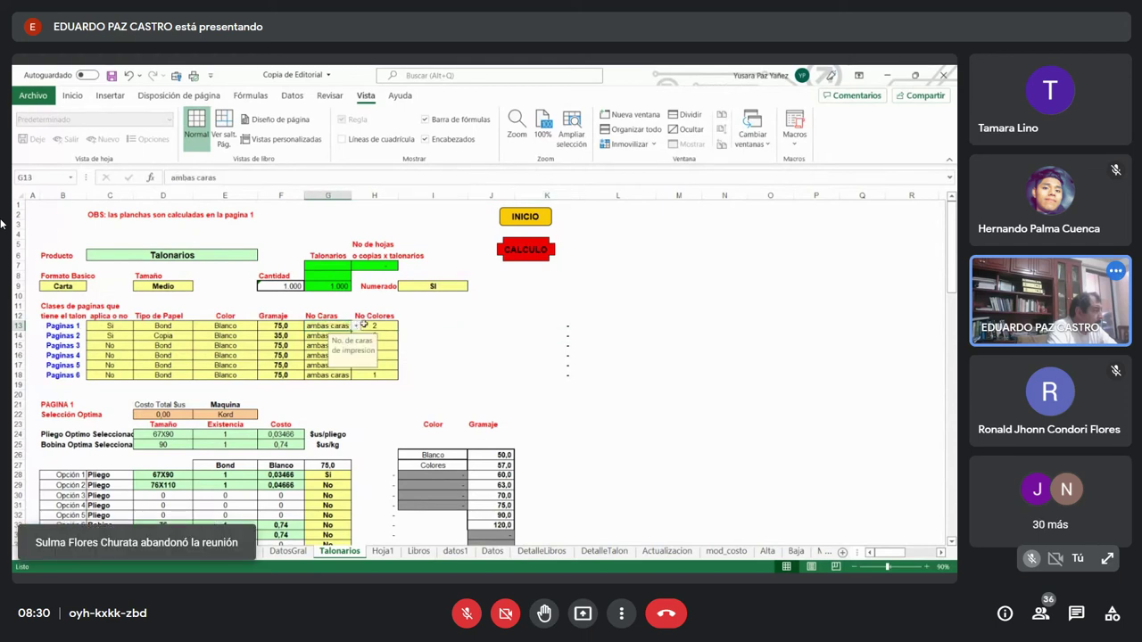
left_click(356, 326)
left_click(317, 337)
Set the No Caras of Paginas 2 to una cara on the Talonarios sheet.
left_click(315, 336)
left_click(356, 335)
left_click(323, 346)
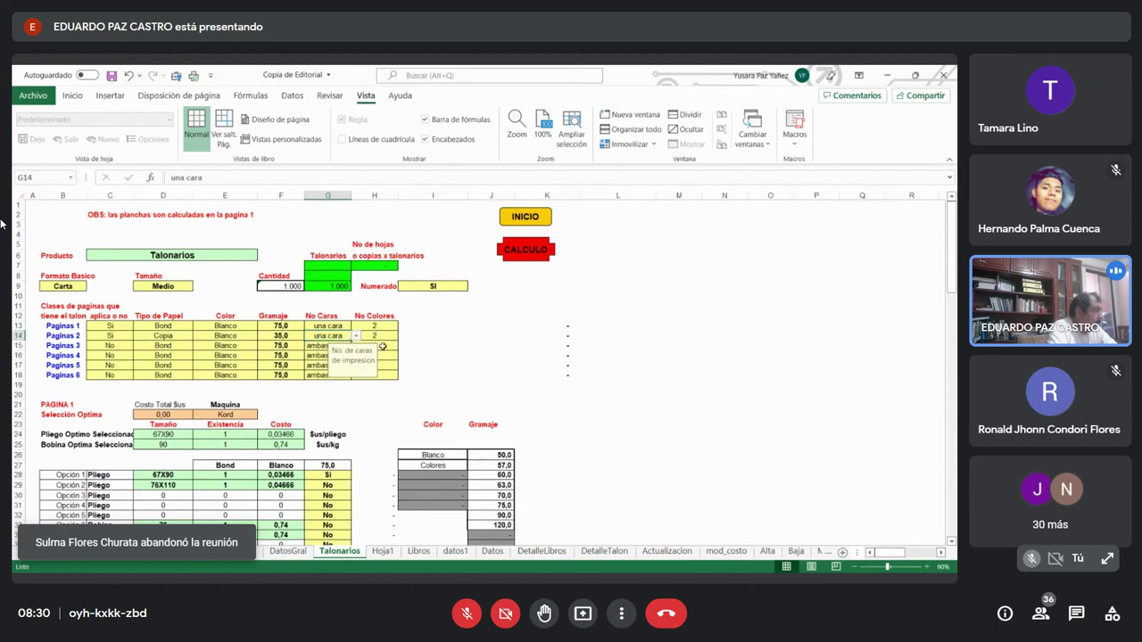
left_click(428, 326)
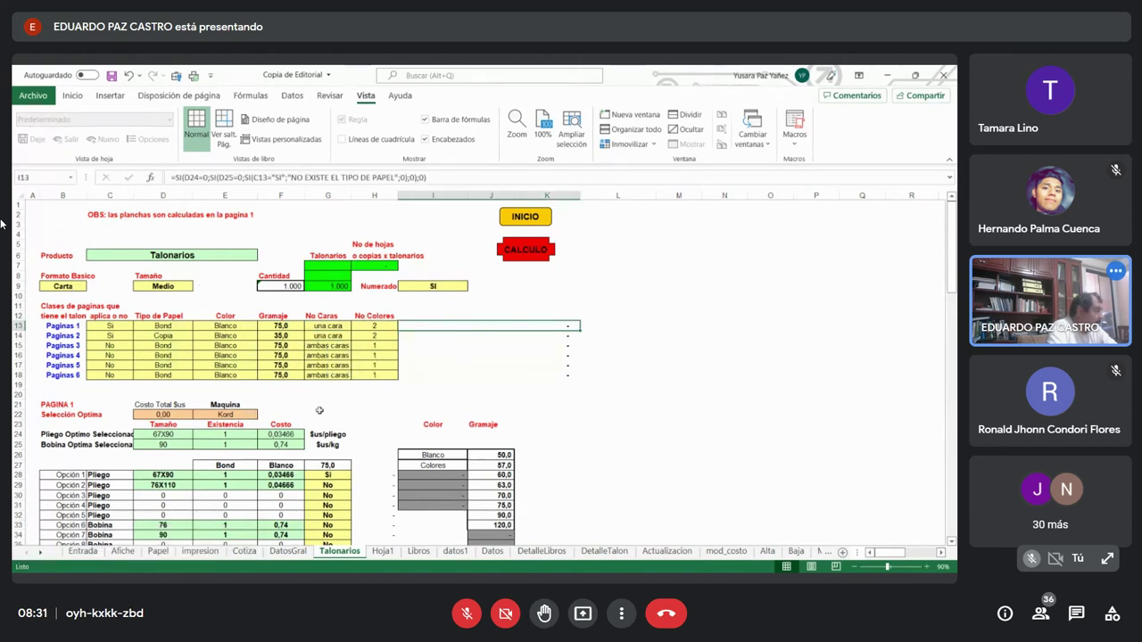
Run the Talonarios calculation, select Multilith as the CANTIDAD 1 machine for Paginas 1, and review the machine cost tables.
scroll(340, 402, "down", 1)
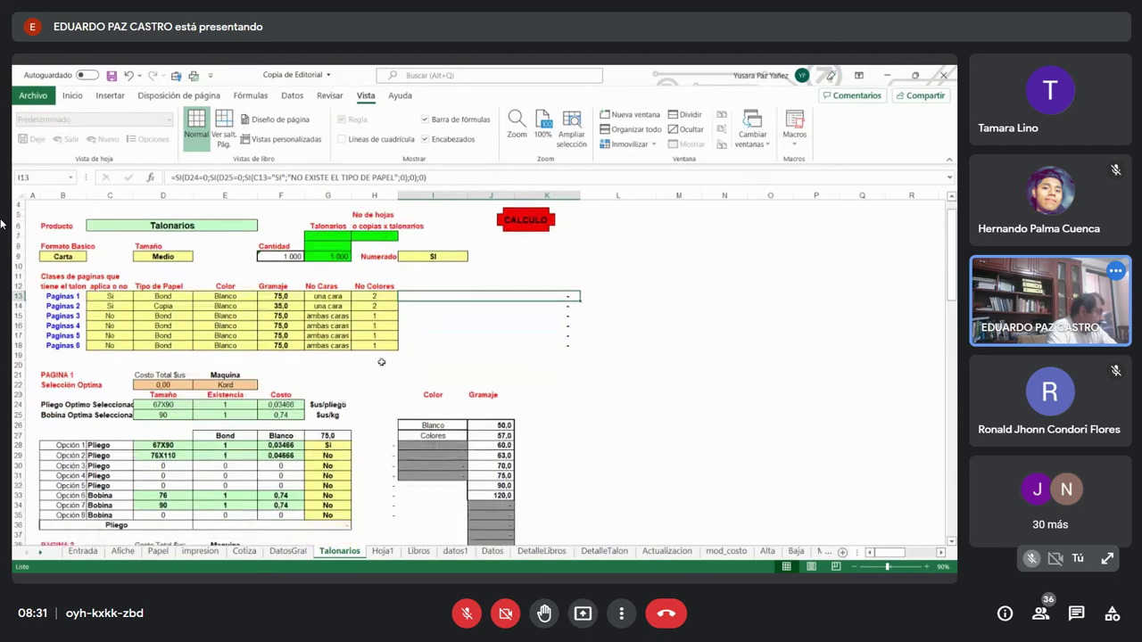
scroll(381, 361, "up", 1)
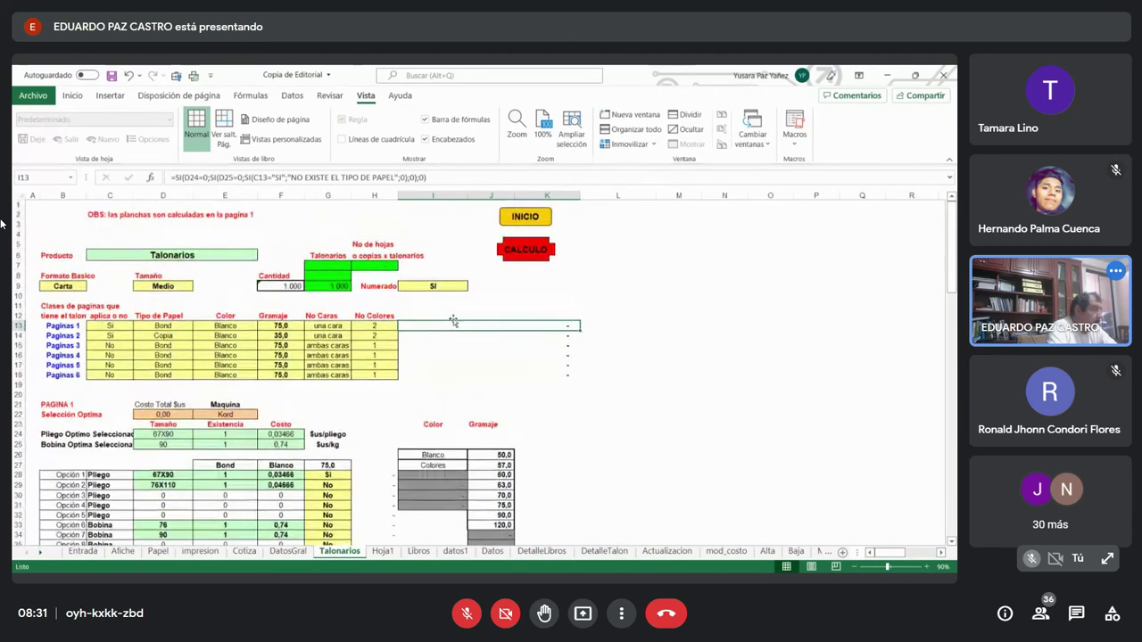
left_click(530, 251)
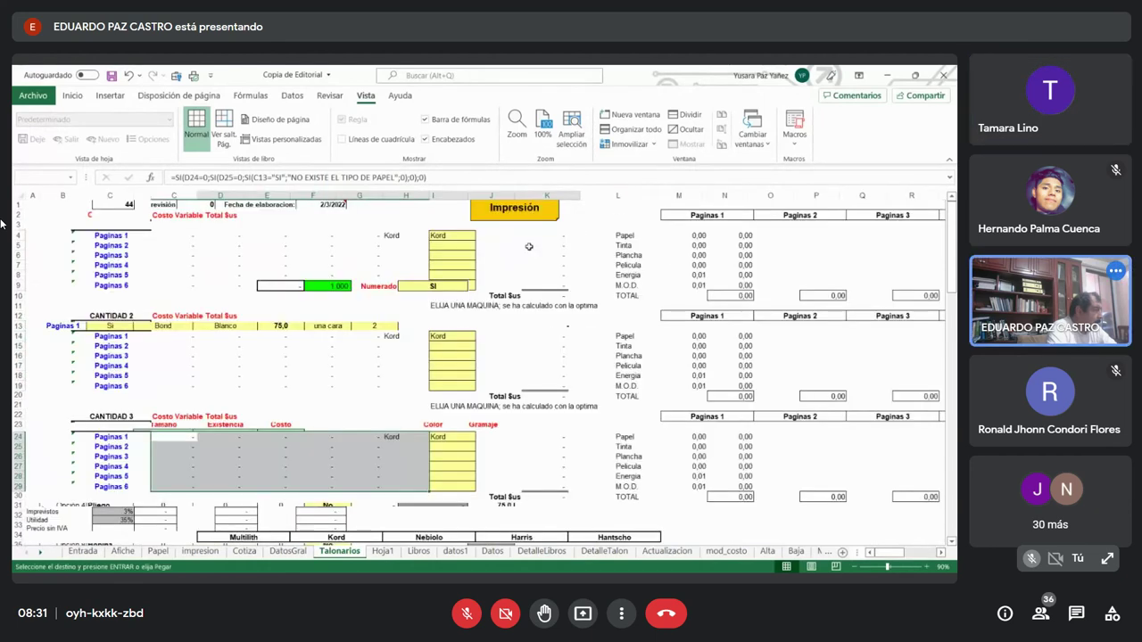
left_click(481, 240)
left_click(455, 248)
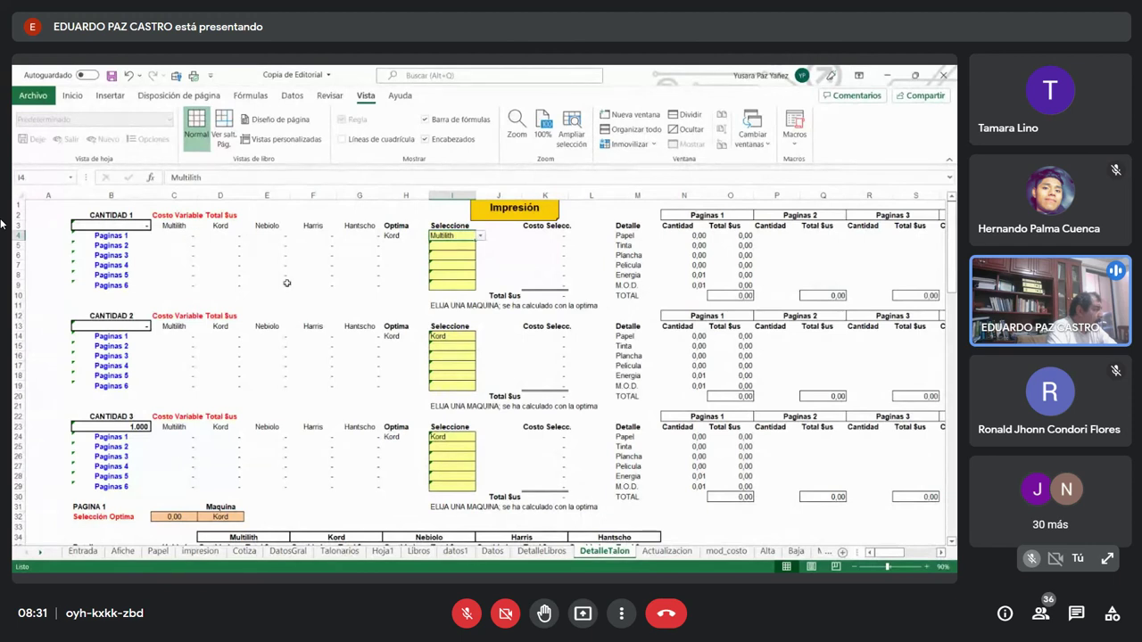
scroll(398, 306, "down", 1)
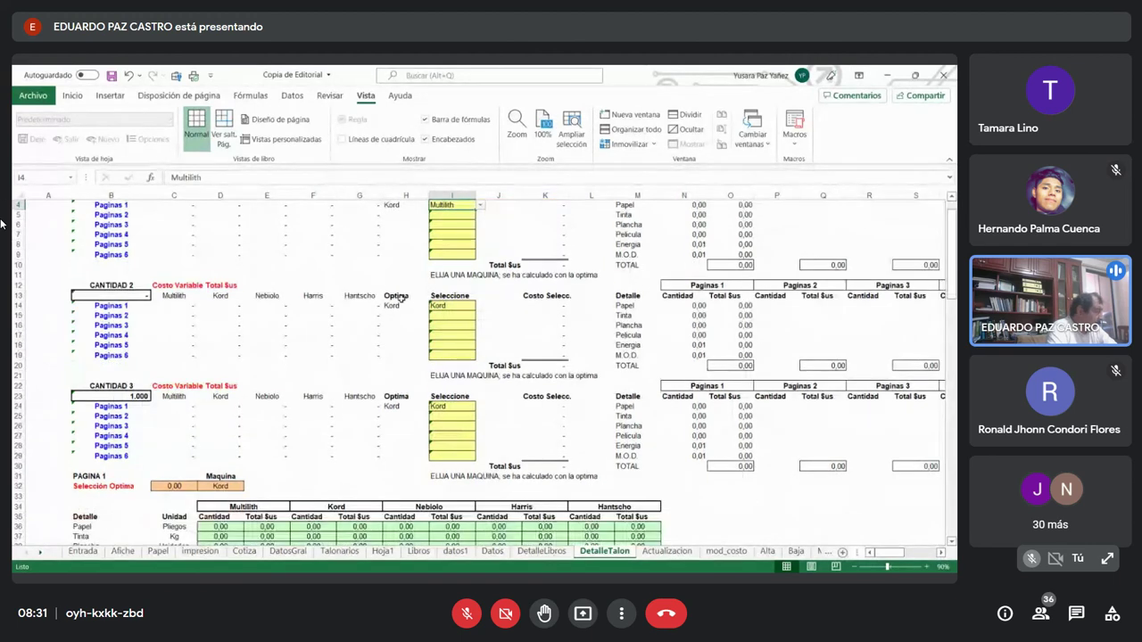
scroll(398, 306, "down", 9)
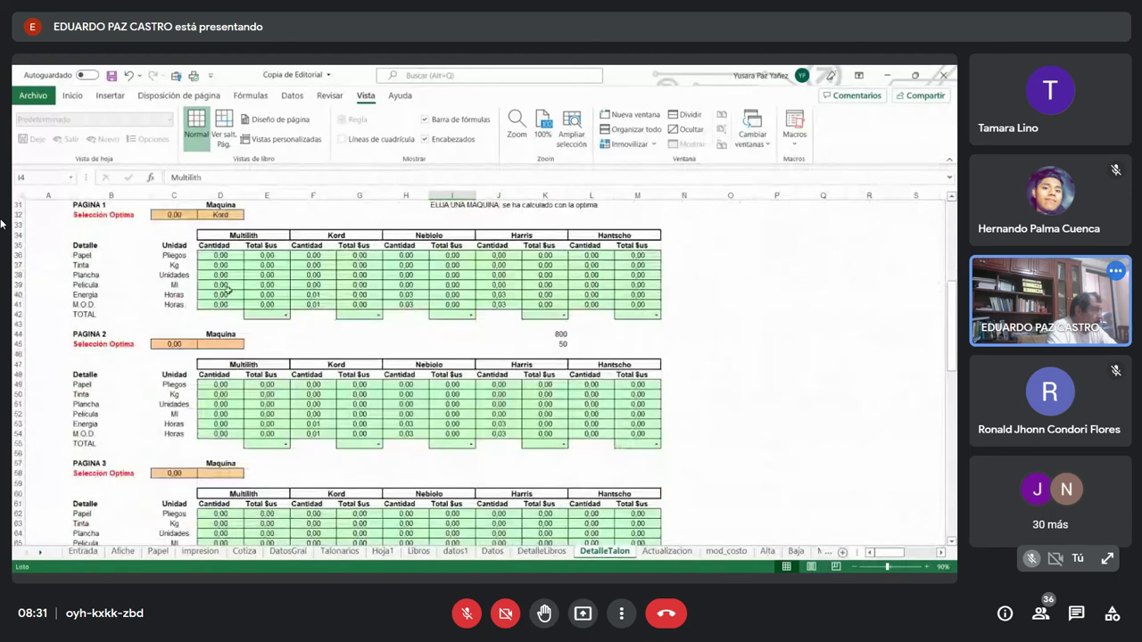
scroll(344, 282, "up", 10)
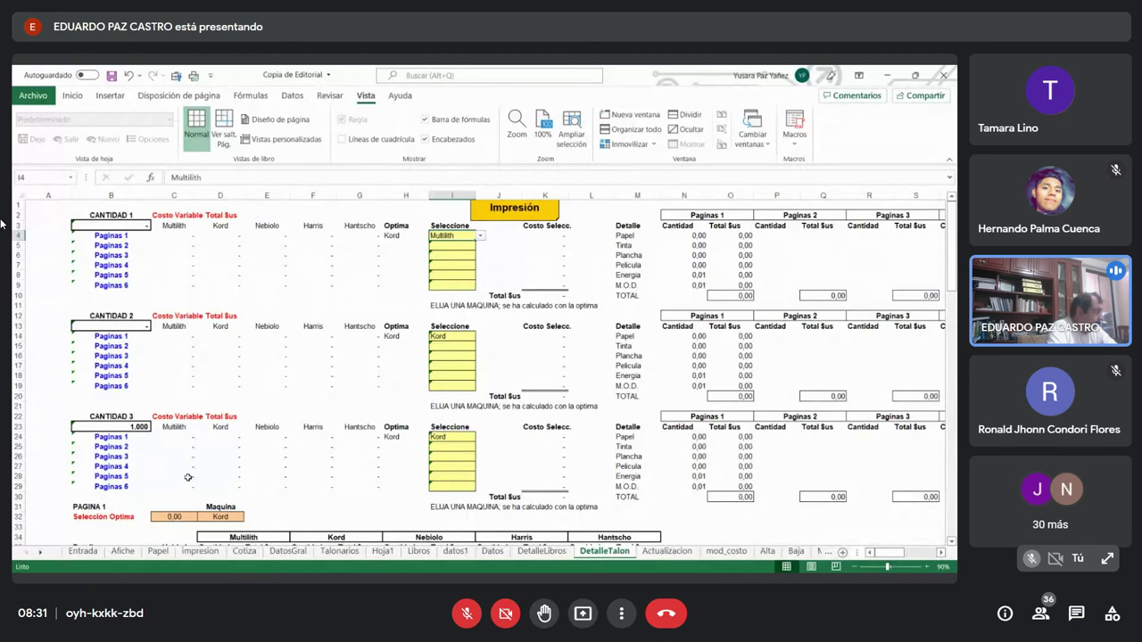
Open the Afiches product from the Entrada sheet and enter the order quantities 10000, 15000 and 20000.
left_click(83, 552)
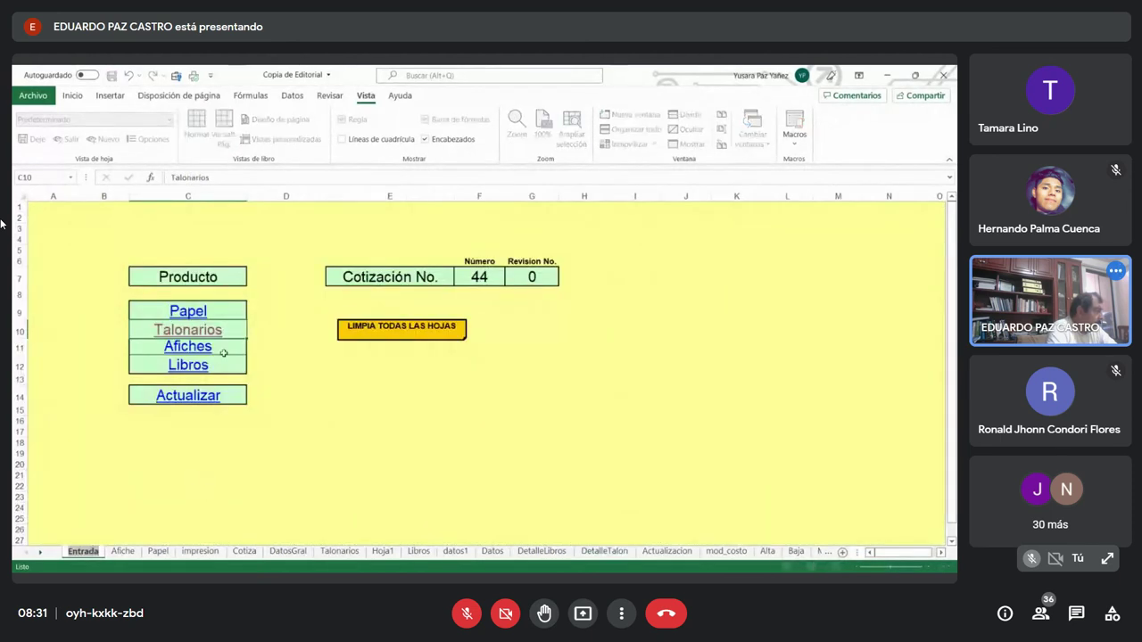
left_click(194, 346)
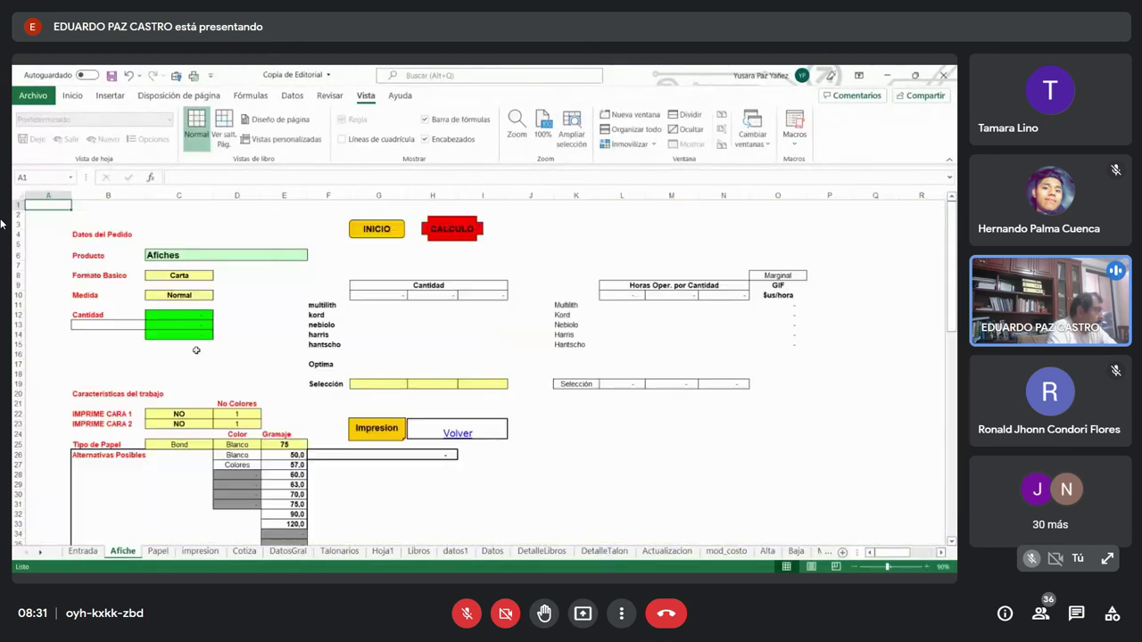
left_click(191, 314)
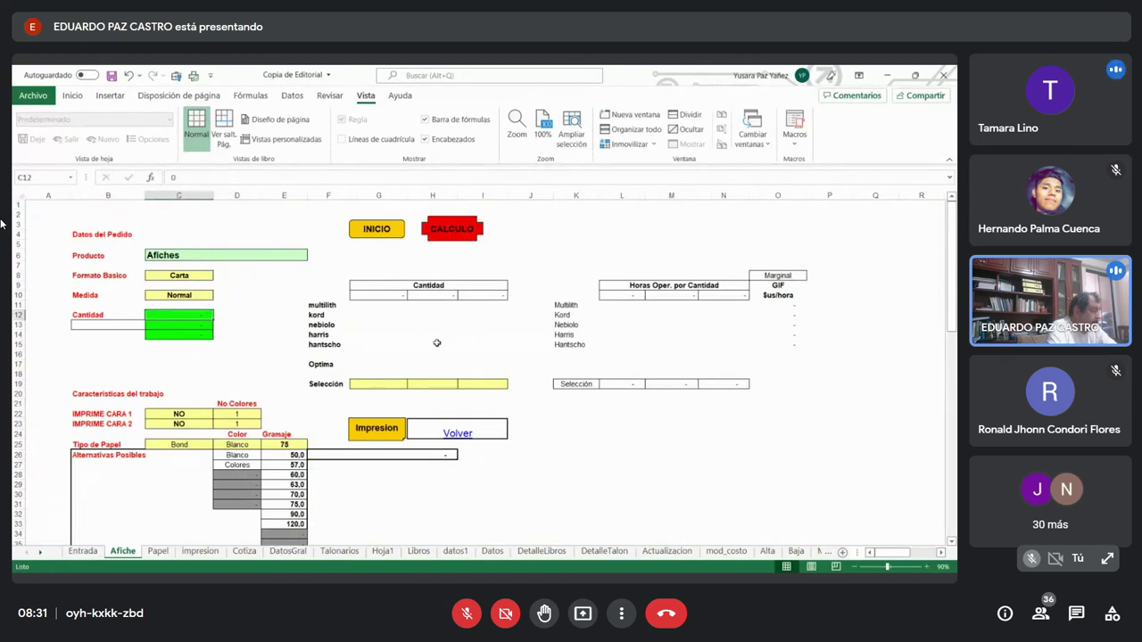
type("100000")
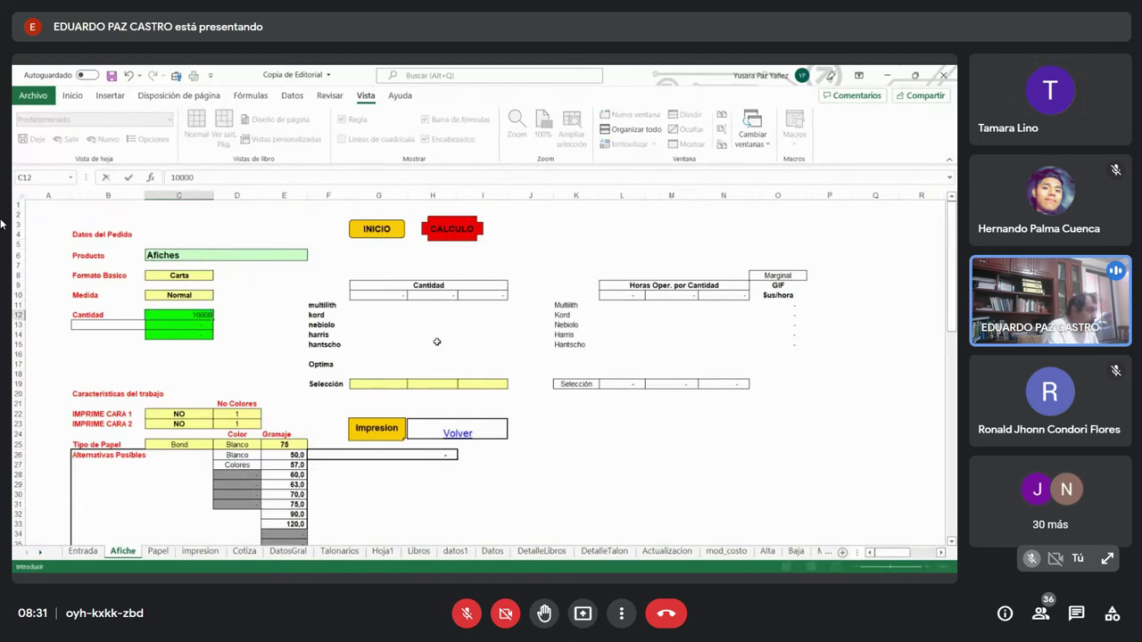
key("Return")
type("150000")
key("Return")
type("20.0")
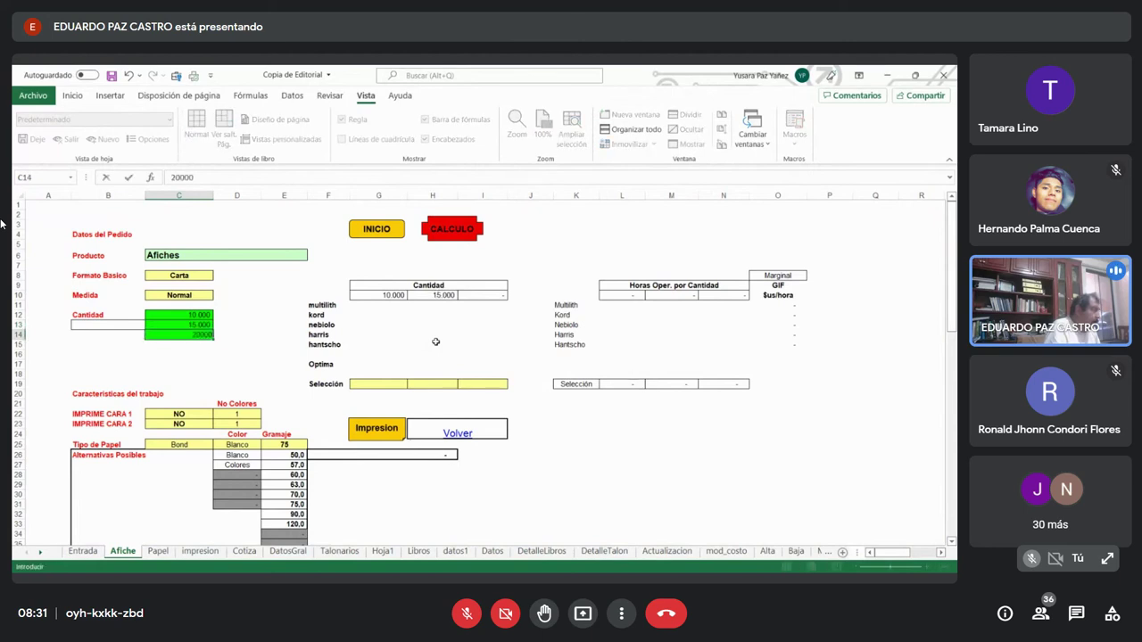
type("00")
key("Return")
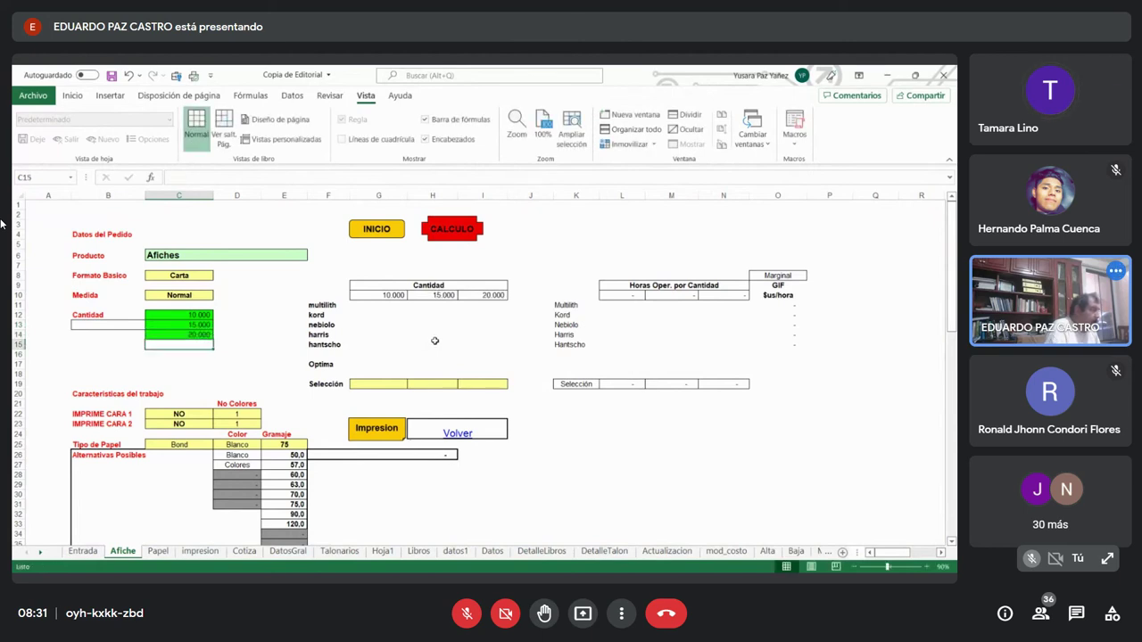
Set IMPRIME CARA 1 of the Afiches job to Si with 4 colours.
left_click(184, 413)
left_click(218, 414)
left_click(196, 423)
left_click(232, 412)
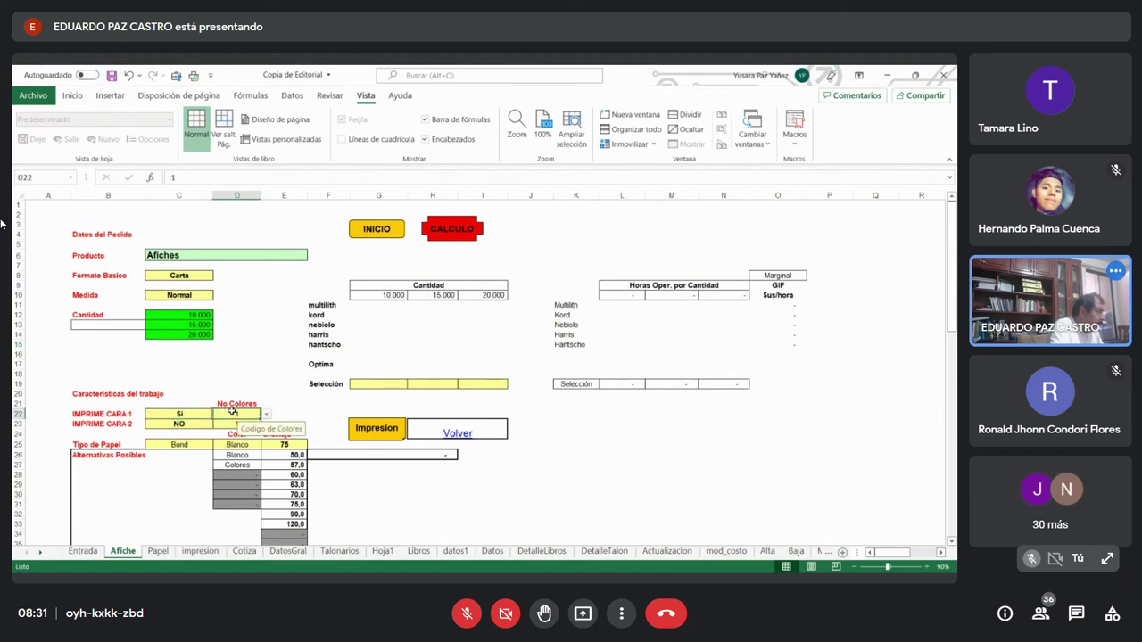
left_click(266, 414)
left_click(234, 448)
left_click(246, 363)
Choose the Opción 1 pliego 67X90 for the Afiches paper by setting its selection to Si.
scroll(268, 384, "down", 1)
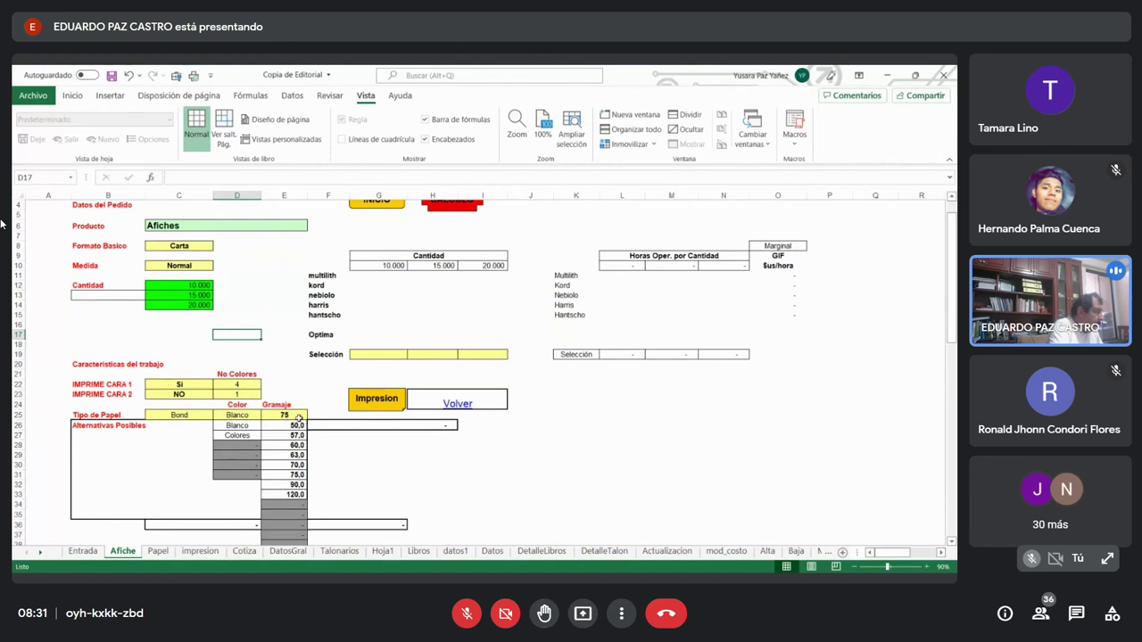
scroll(392, 446, "down", 5)
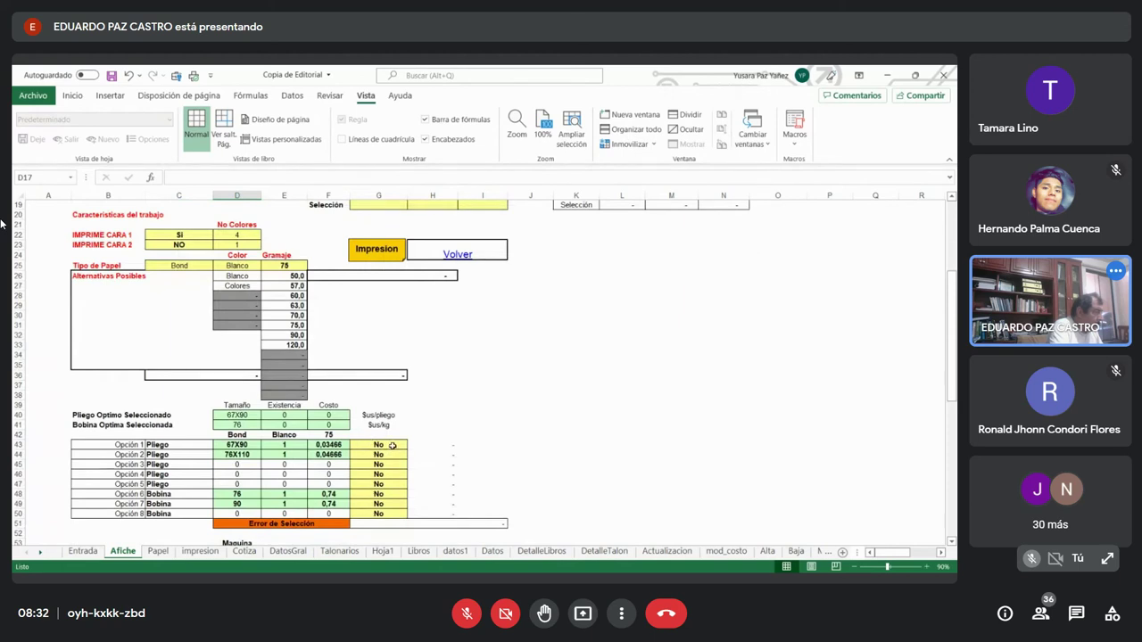
left_click(393, 445)
left_click(413, 445)
left_click(374, 455)
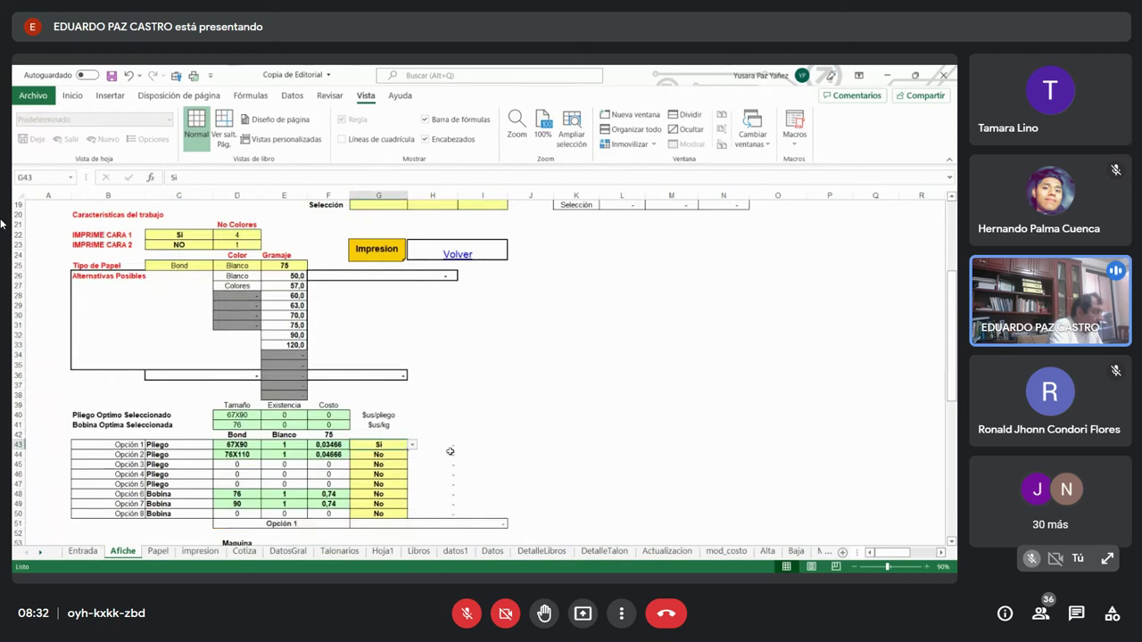
Check the machine cost breakdown and run the calculation for the Afiches job.
scroll(451, 451, "down", 7)
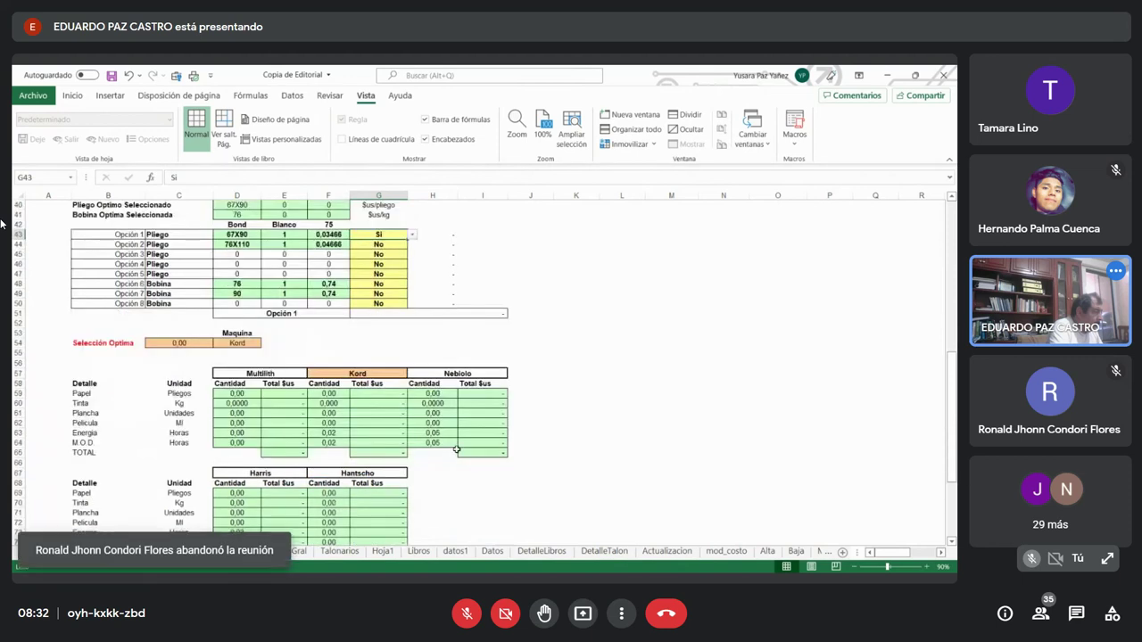
scroll(457, 449, "up", 2)
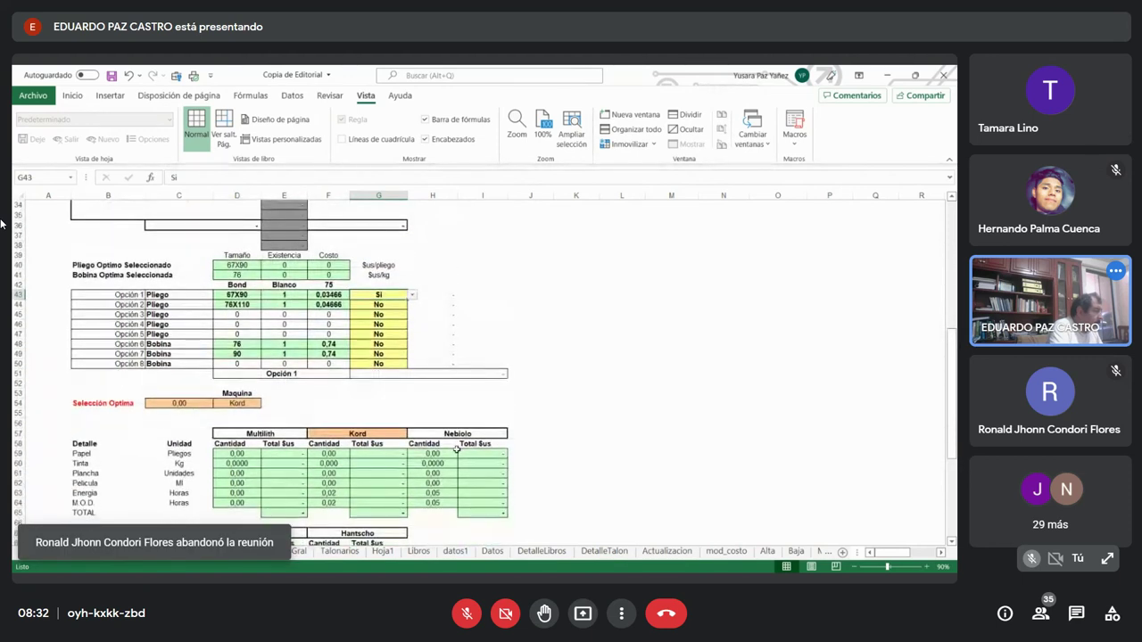
scroll(457, 451, "up", 1)
scroll(372, 417, "up", 9)
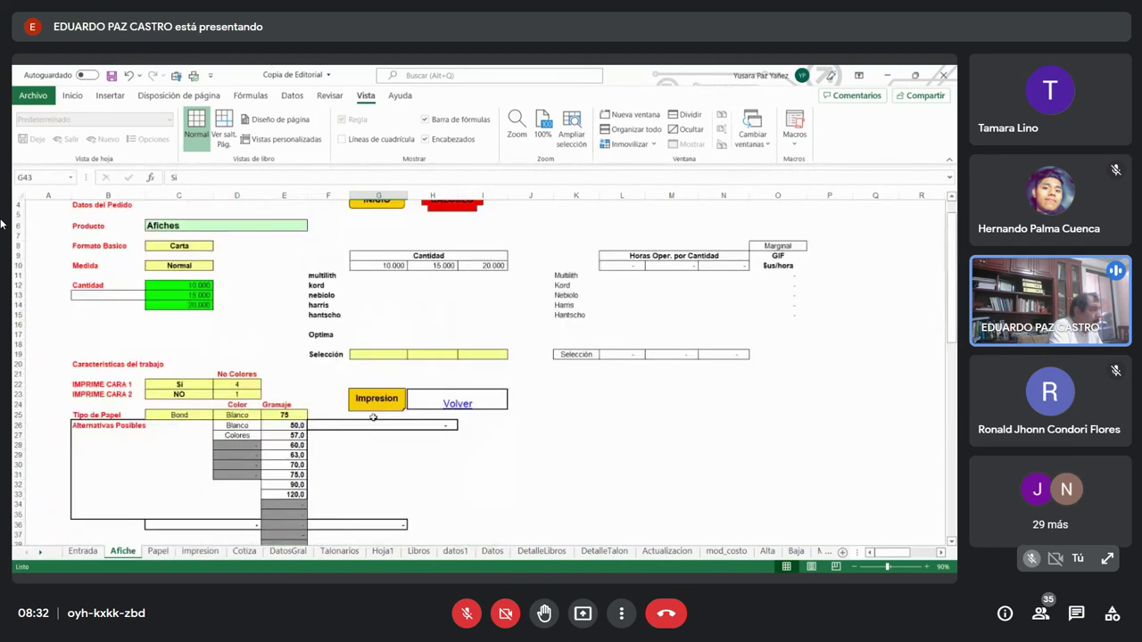
scroll(429, 353, "up", 1)
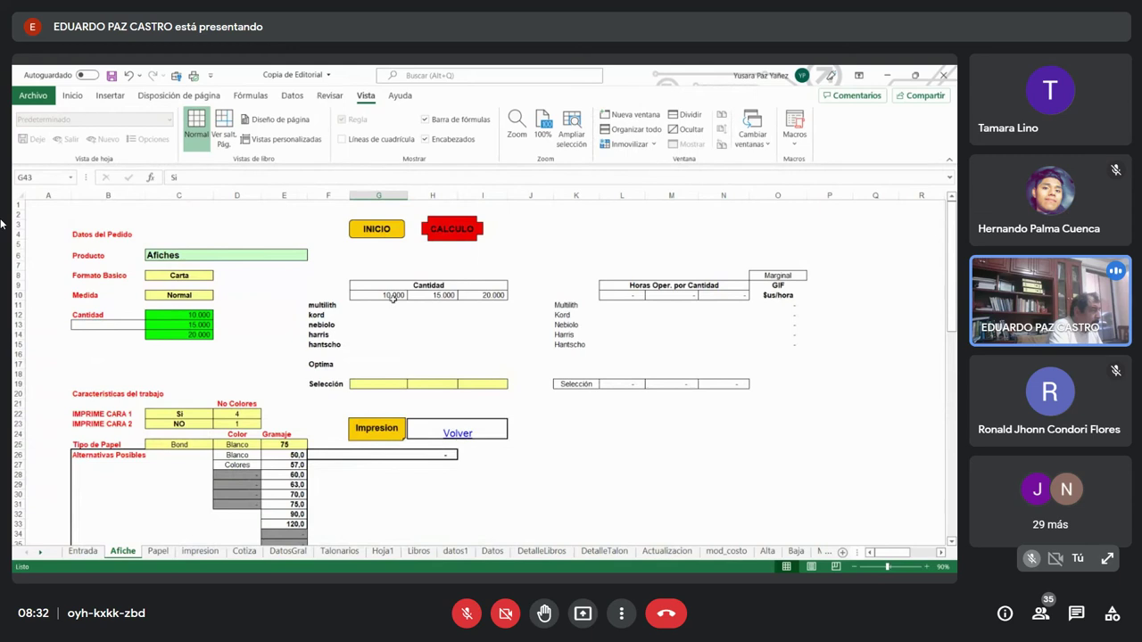
left_click(452, 229)
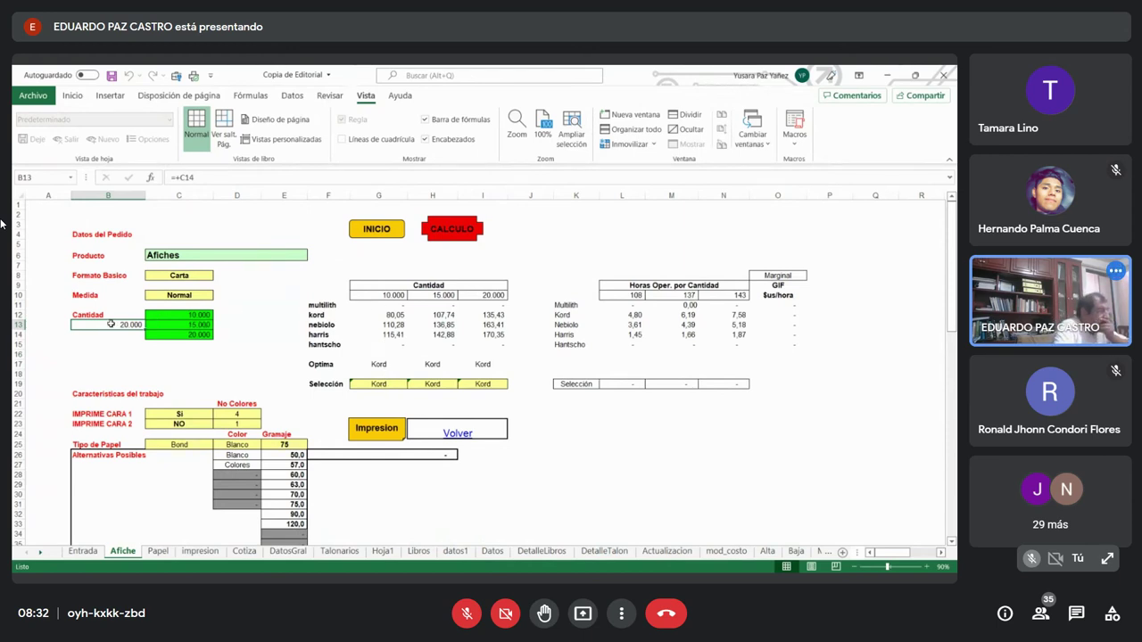
Inspect the order quantities in the Cantidad cells and their linked row G10:I10 in the machine comparison table.
left_click(199, 314)
left_click(202, 336)
left_click_drag(381, 295, 486, 295)
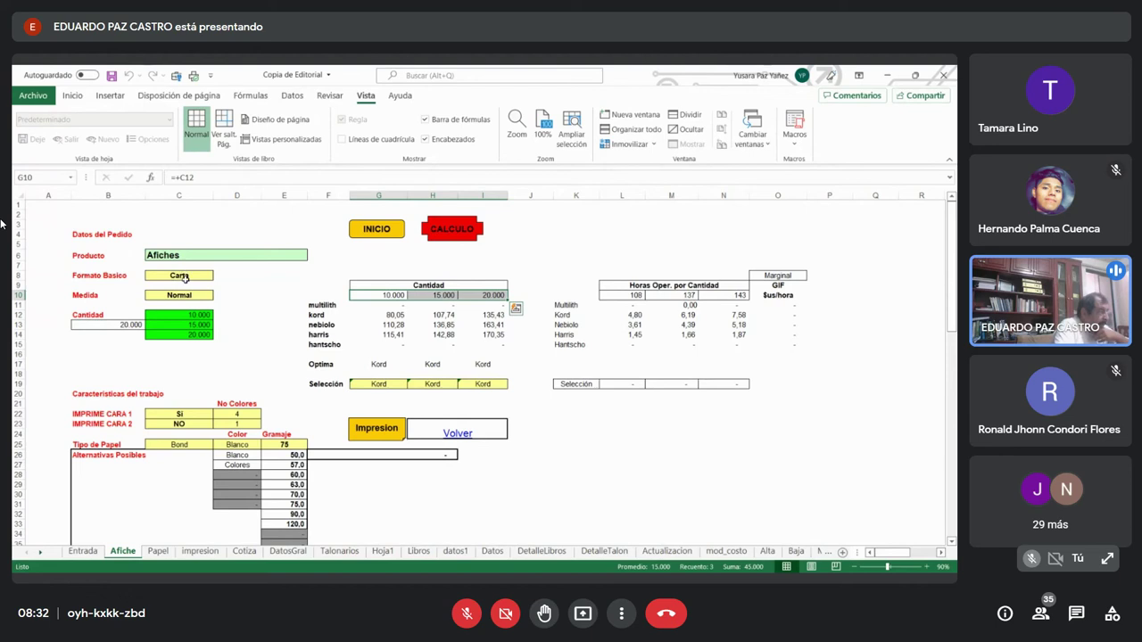
Examine the selected paper options, the Multilith, Kord and Nebiolo cost breakdowns, and the operating hours per machine.
scroll(247, 381, "down", 1)
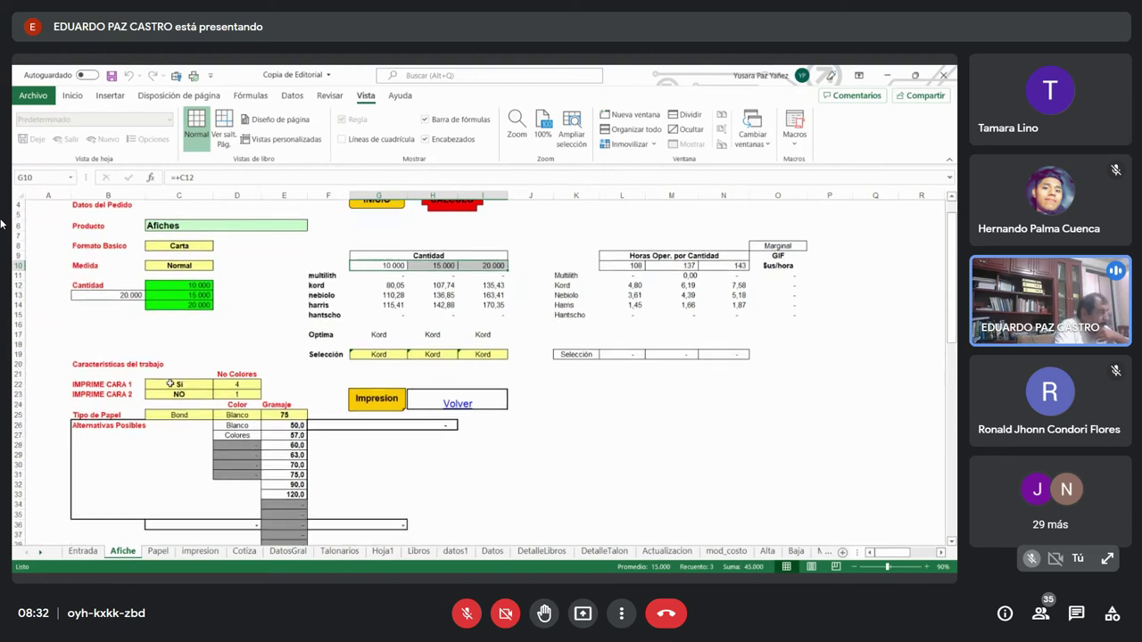
scroll(253, 386, "down", 5)
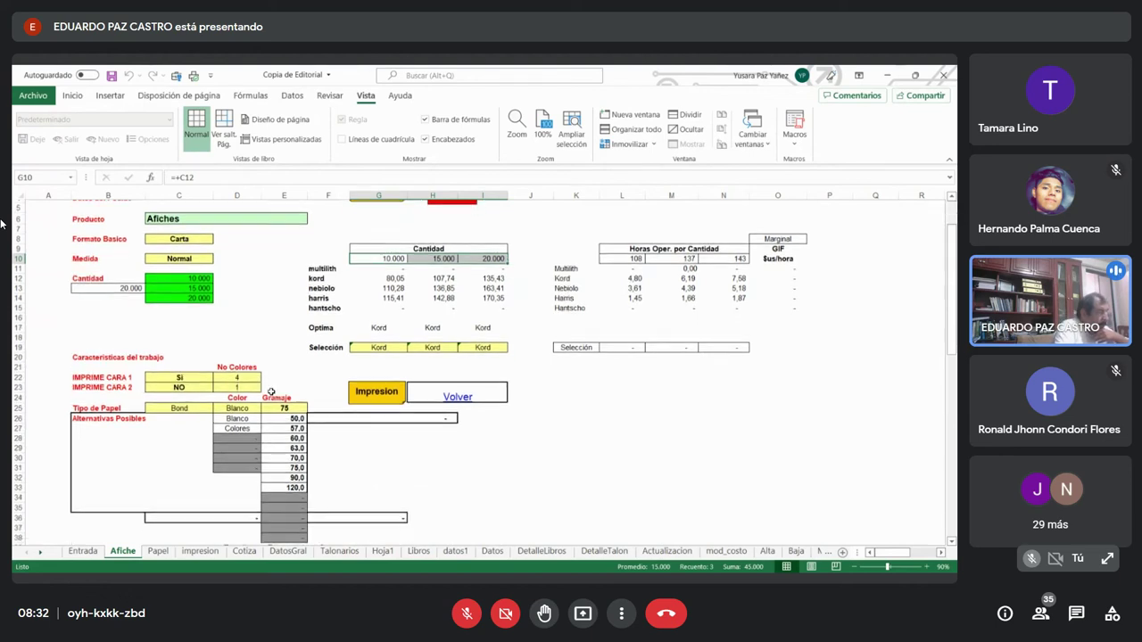
scroll(284, 391, "down", 1)
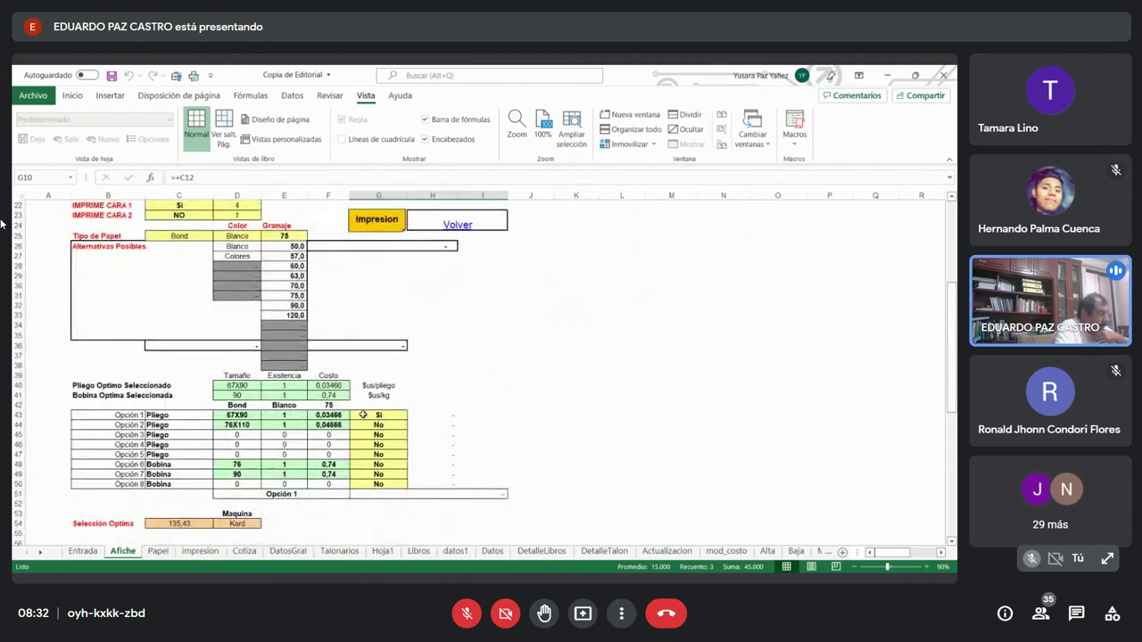
scroll(367, 415, "down", 2)
scroll(366, 414, "down", 2)
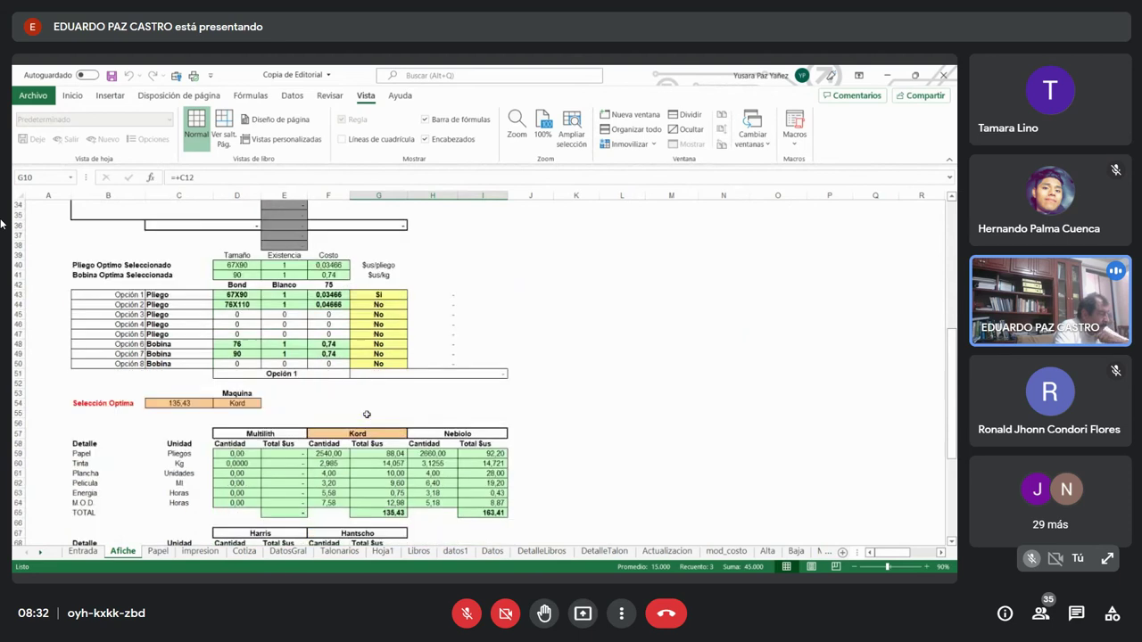
scroll(367, 415, "down", 1)
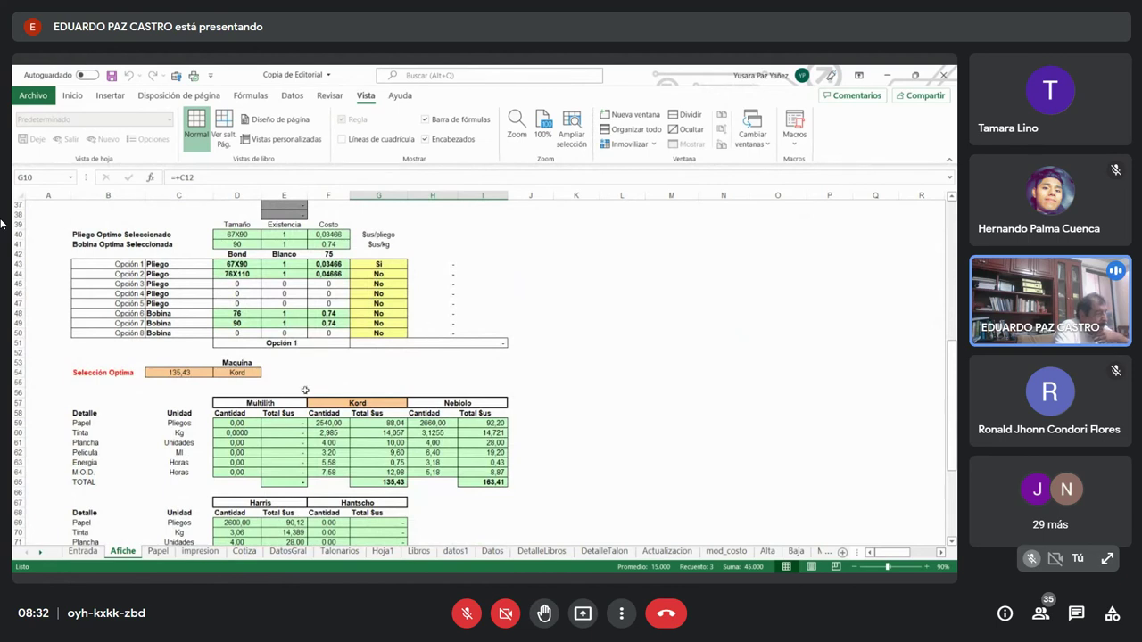
left_click(257, 402)
left_click(342, 403)
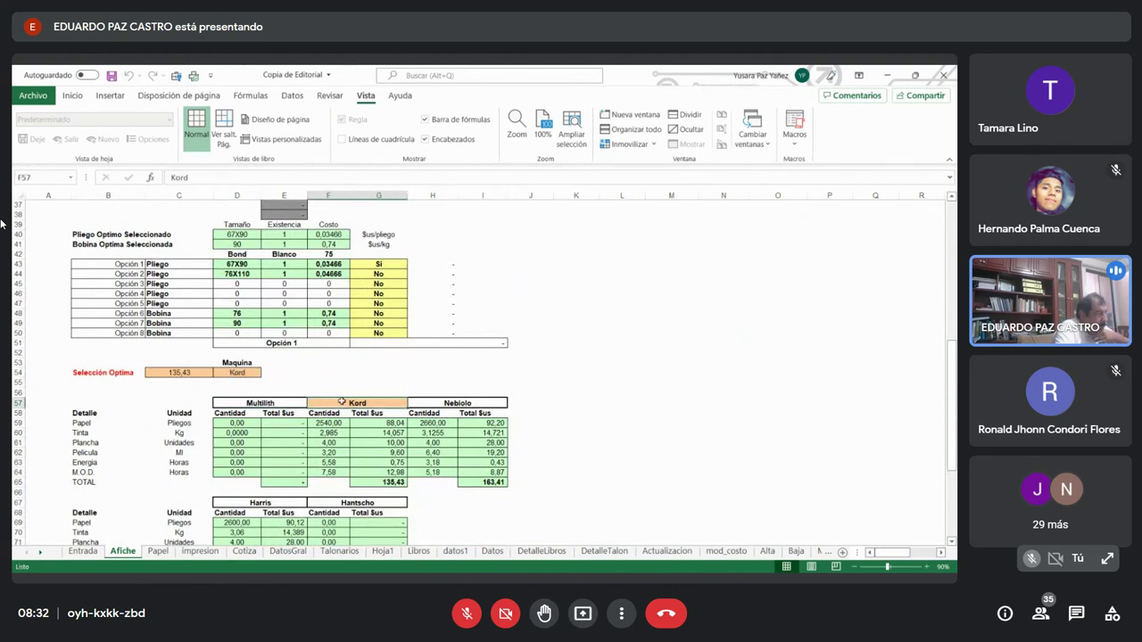
left_click(458, 404)
scroll(557, 327, "up", 12)
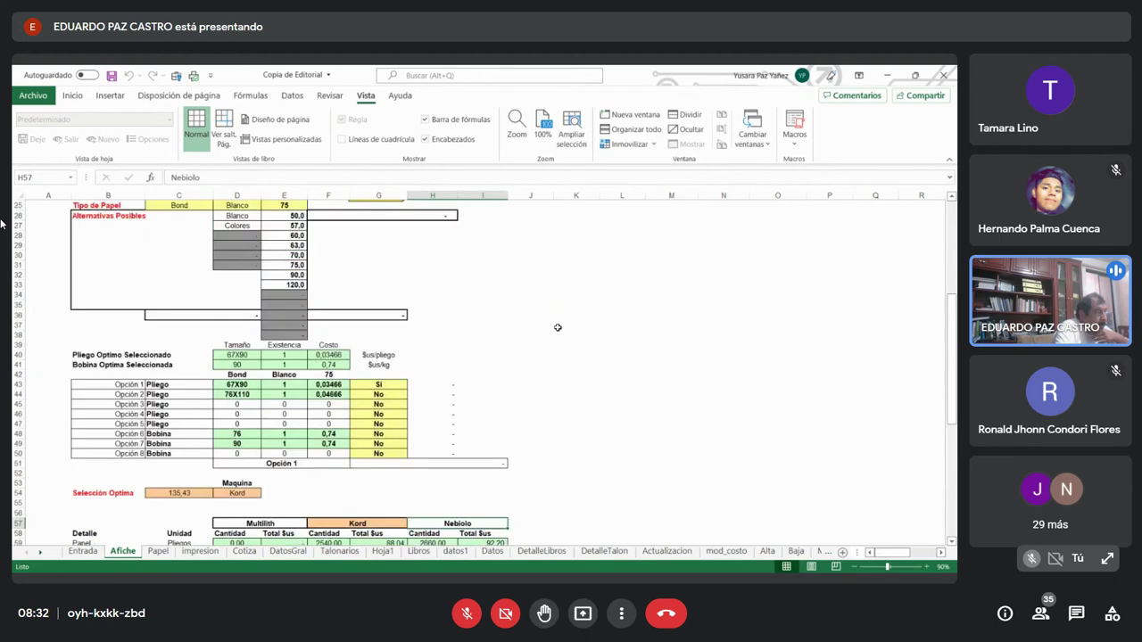
double_click(571, 336)
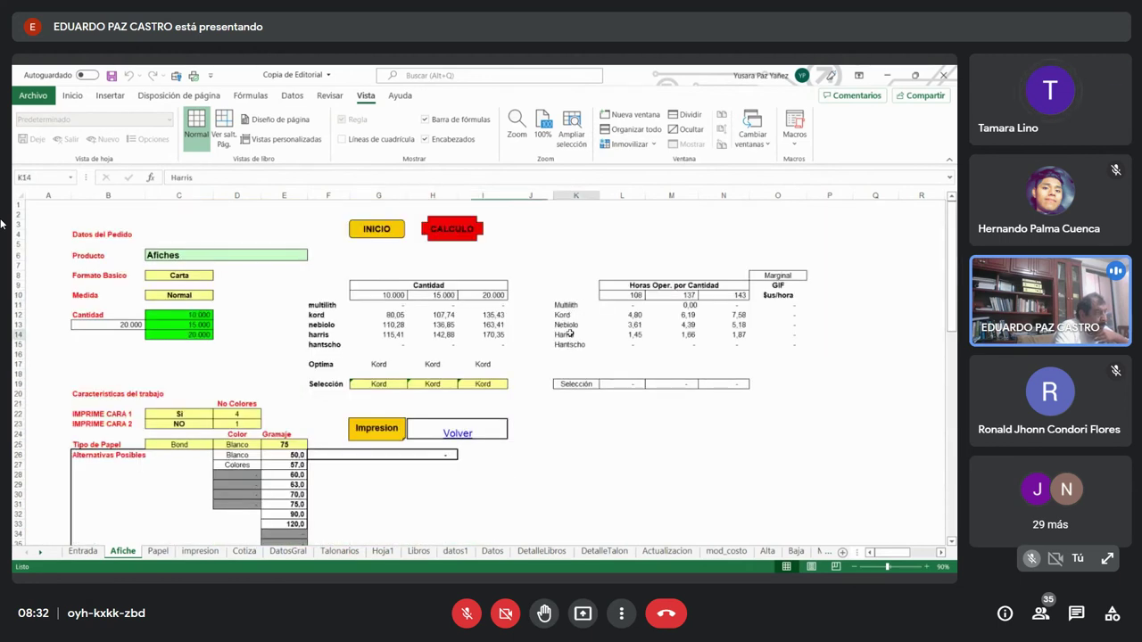
Inspect the Kord quantity formulas for Papel, Tinta, Plancha, Película, Energía and M.O.D. in the machine cost breakdown.
left_click(574, 347)
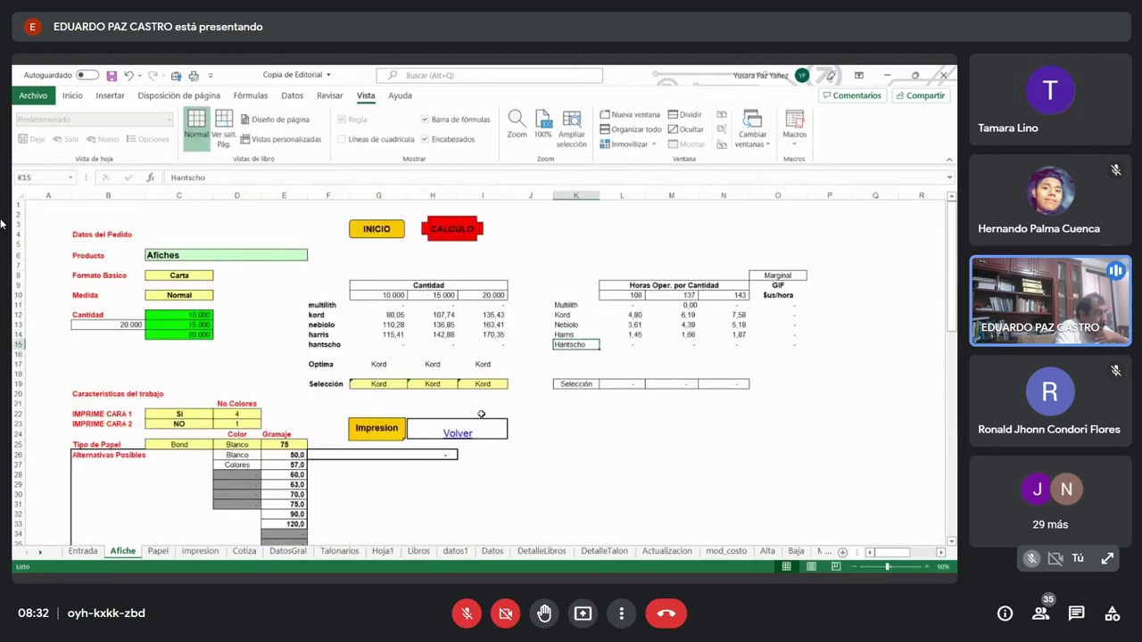
scroll(481, 414, "down", 11)
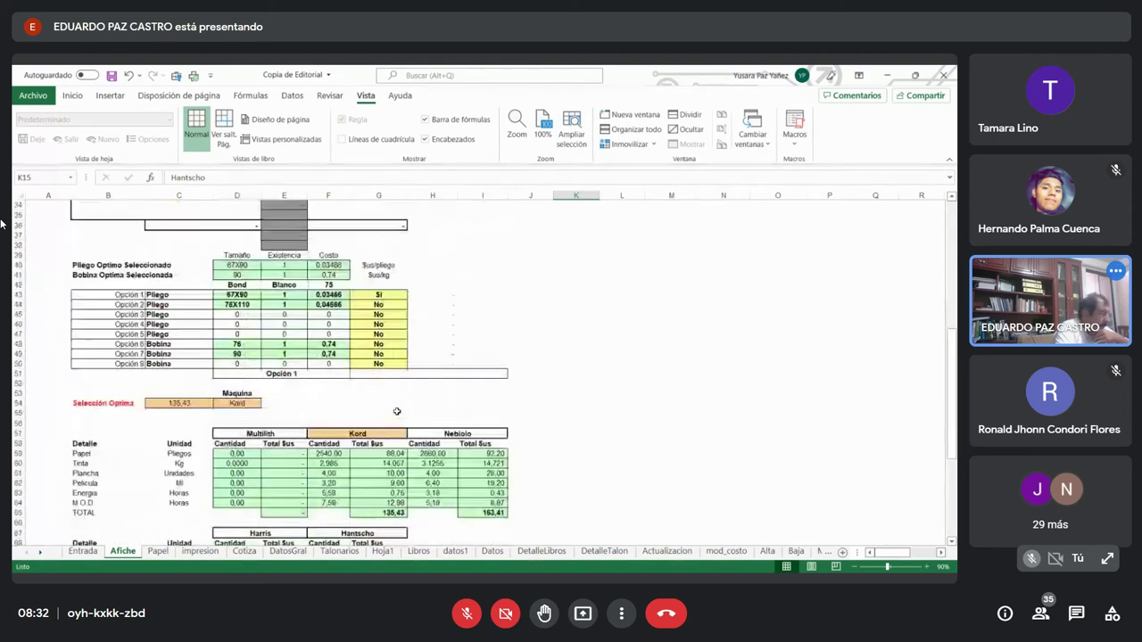
scroll(397, 411, "down", 1)
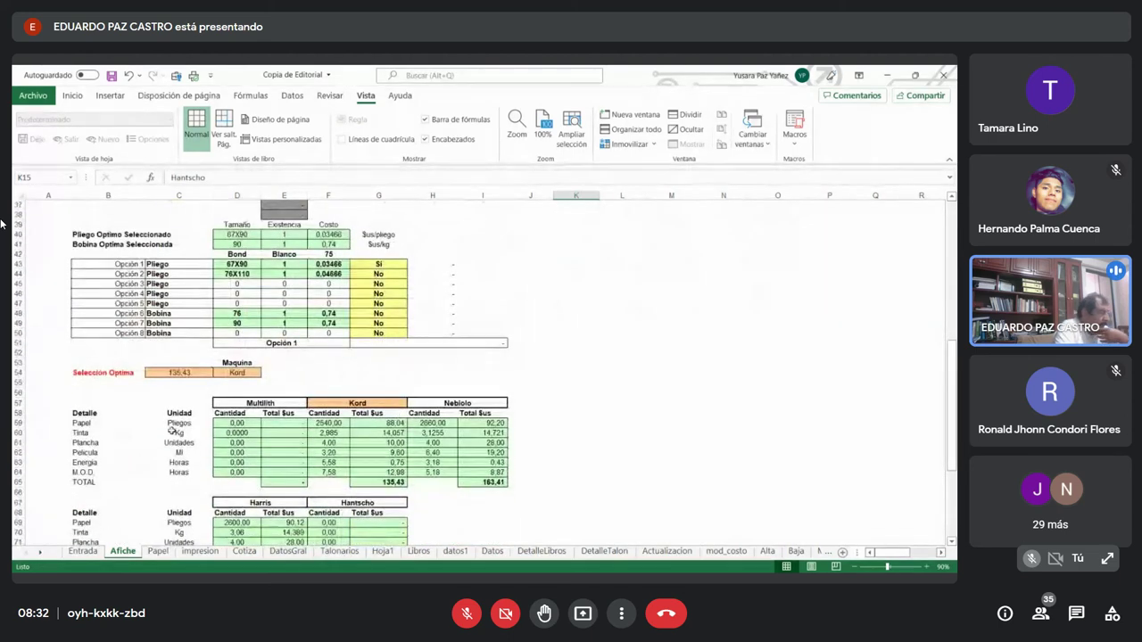
left_click(330, 423)
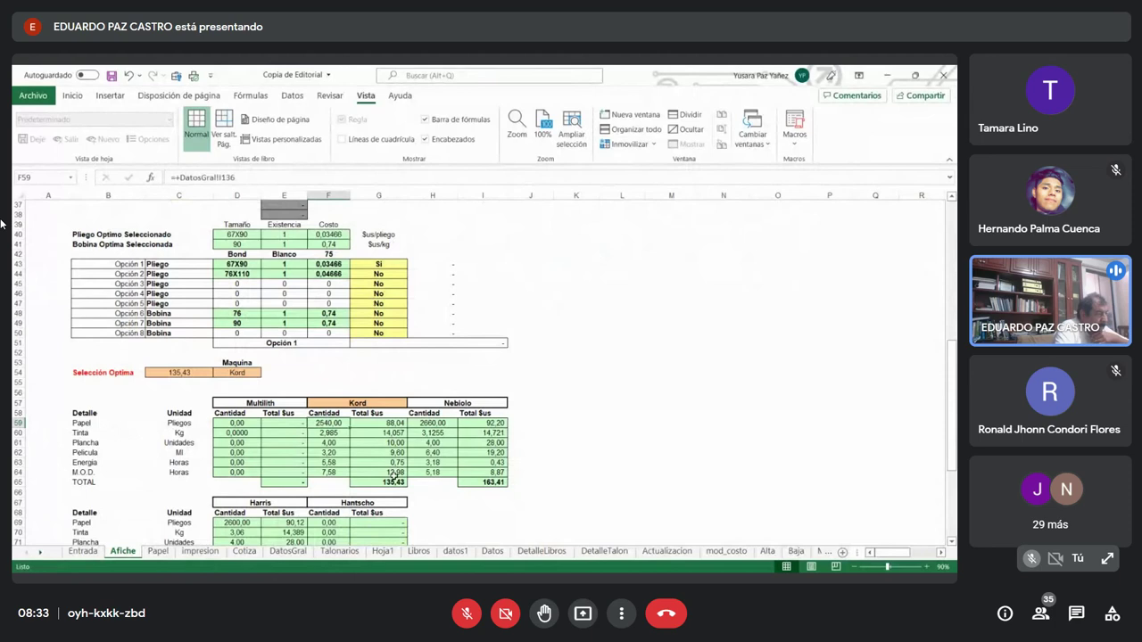
left_click(330, 433)
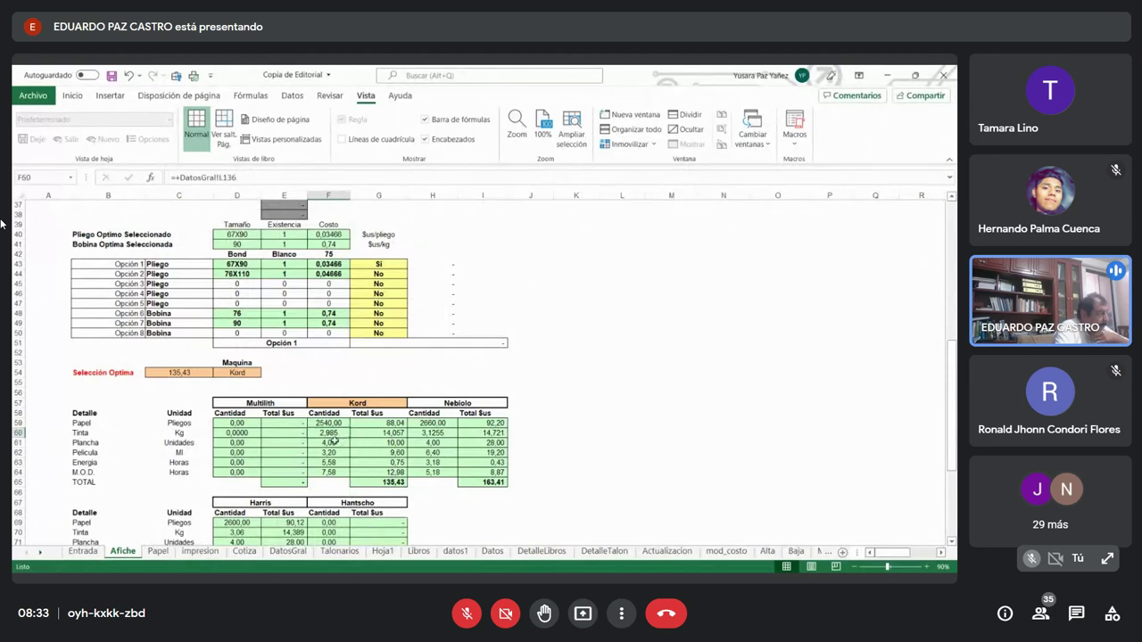
left_click(333, 443)
left_click(336, 452)
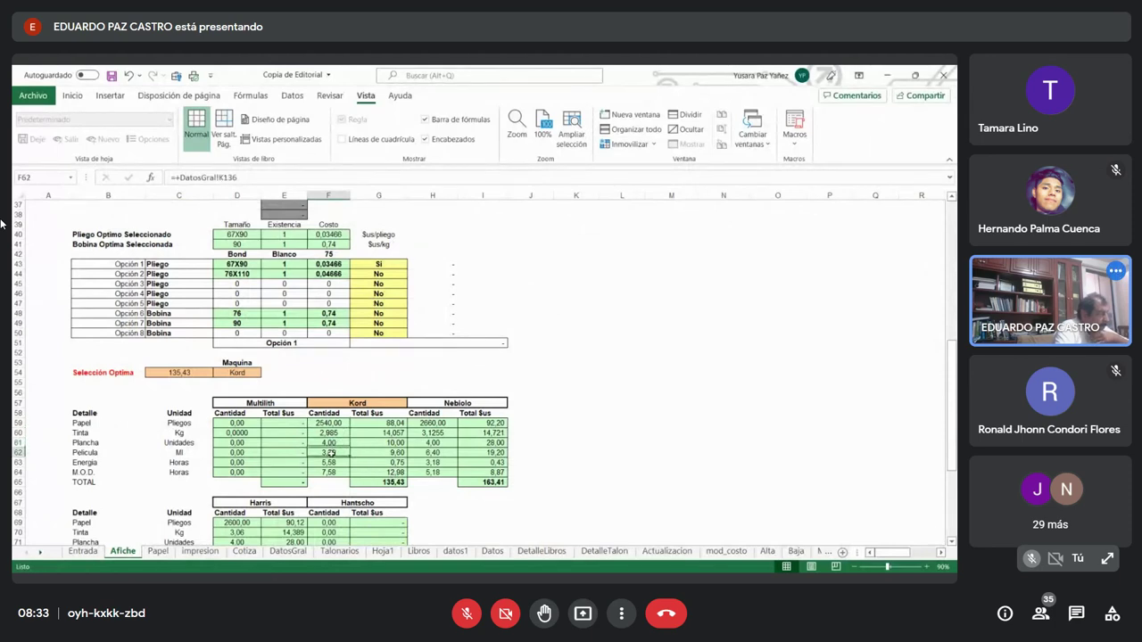
left_click(331, 464)
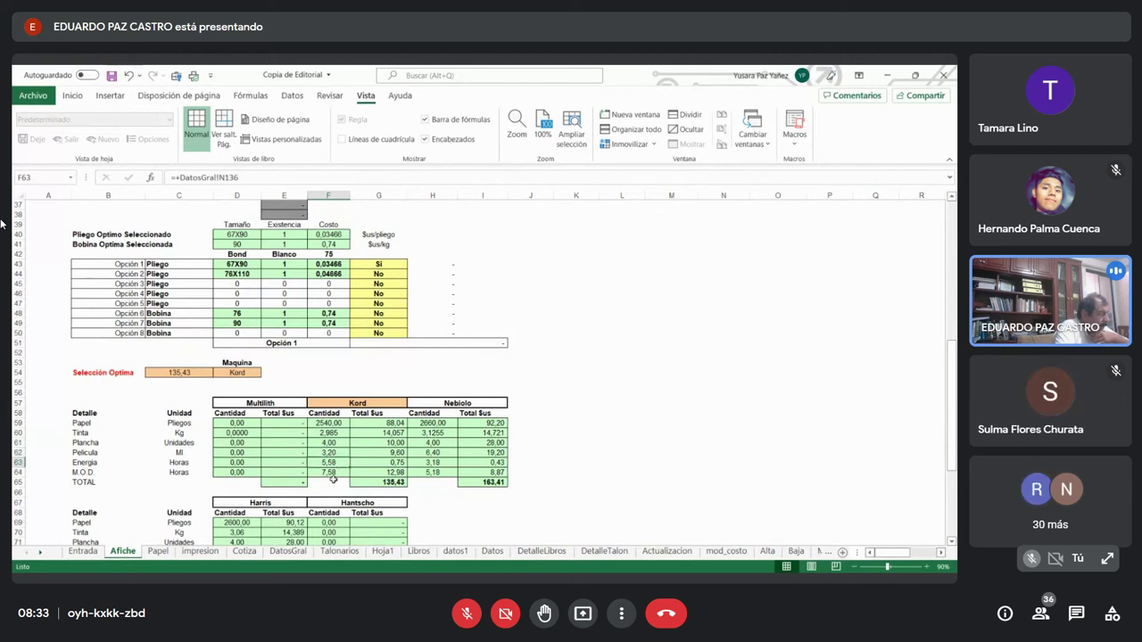
left_click(332, 473)
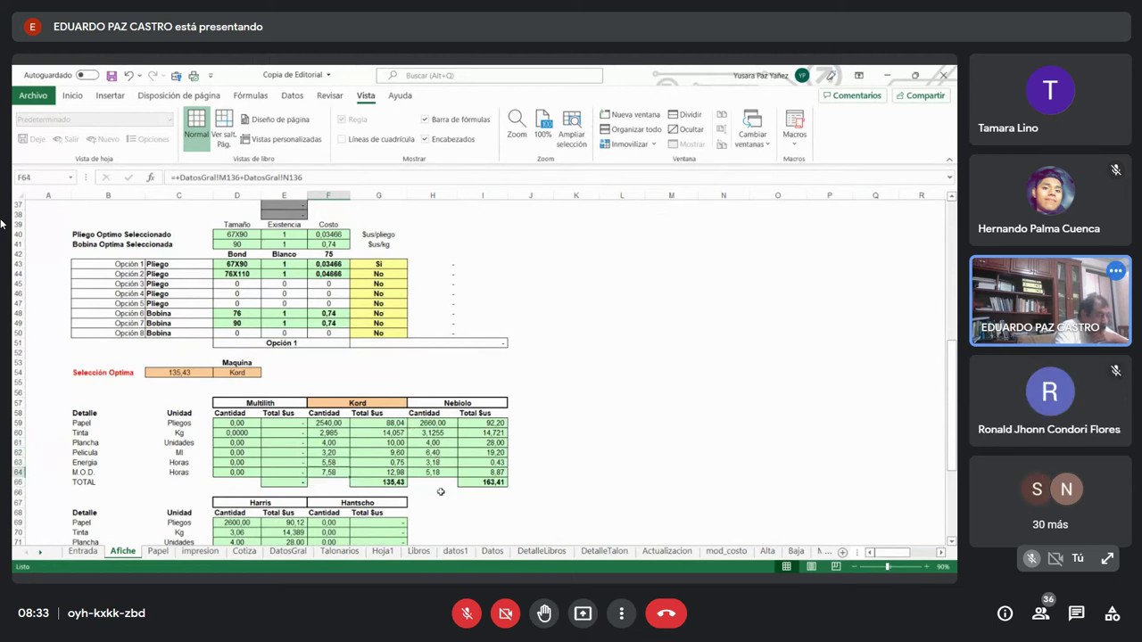
Inspect the Harris quantity formulas from Papel to Energía in the lower cost breakdown table.
scroll(440, 491, "down", 2)
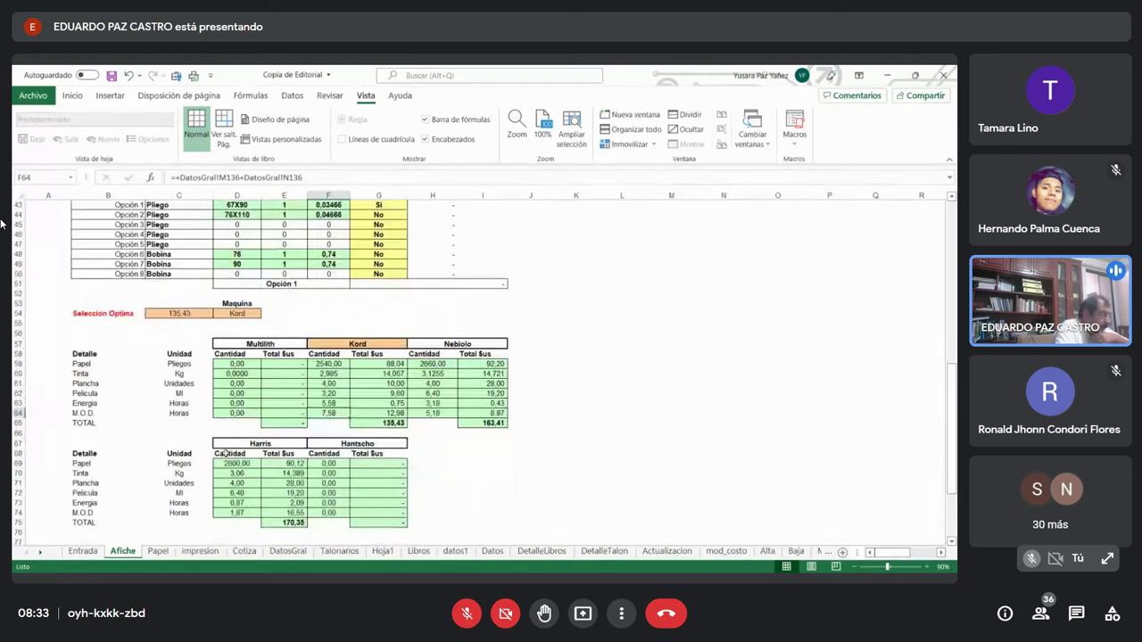
left_click(230, 460)
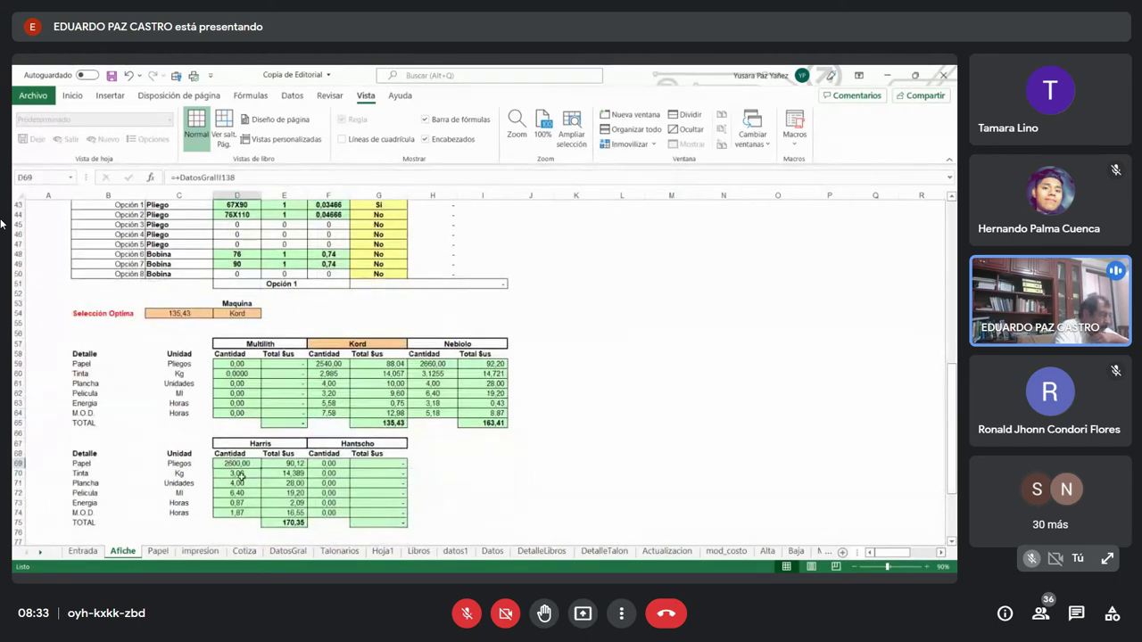
left_click(239, 472)
left_click(238, 483)
left_click(237, 492)
left_click(236, 503)
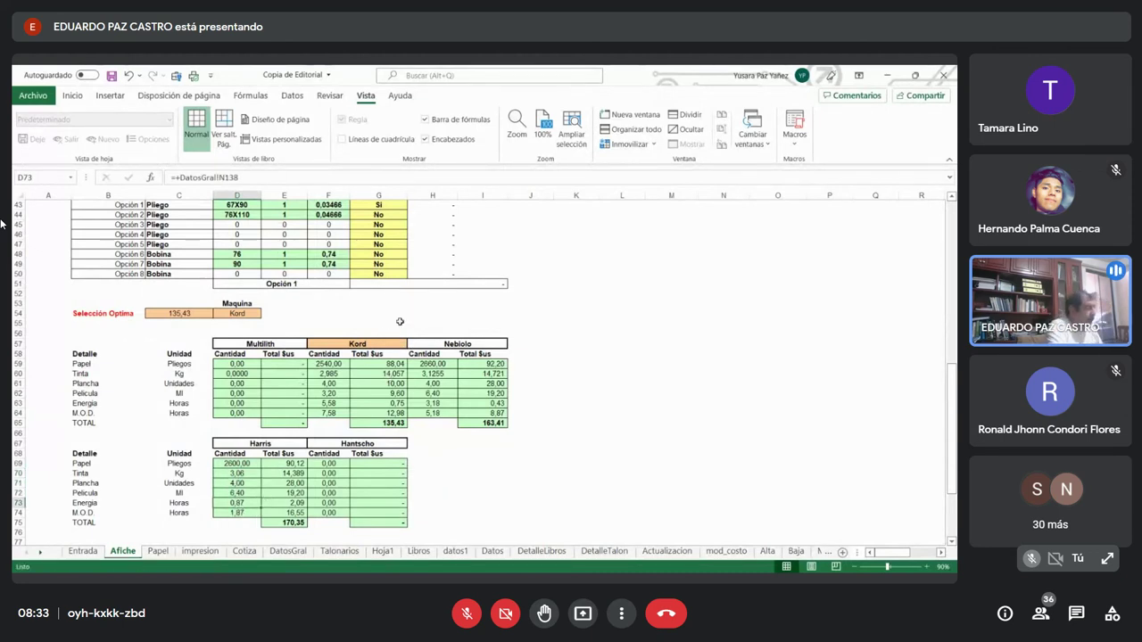
Compare the Kord and Harris costs for the 20.000 quantity in the machine comparison table.
scroll(400, 321, "up", 6)
scroll(399, 322, "up", 7)
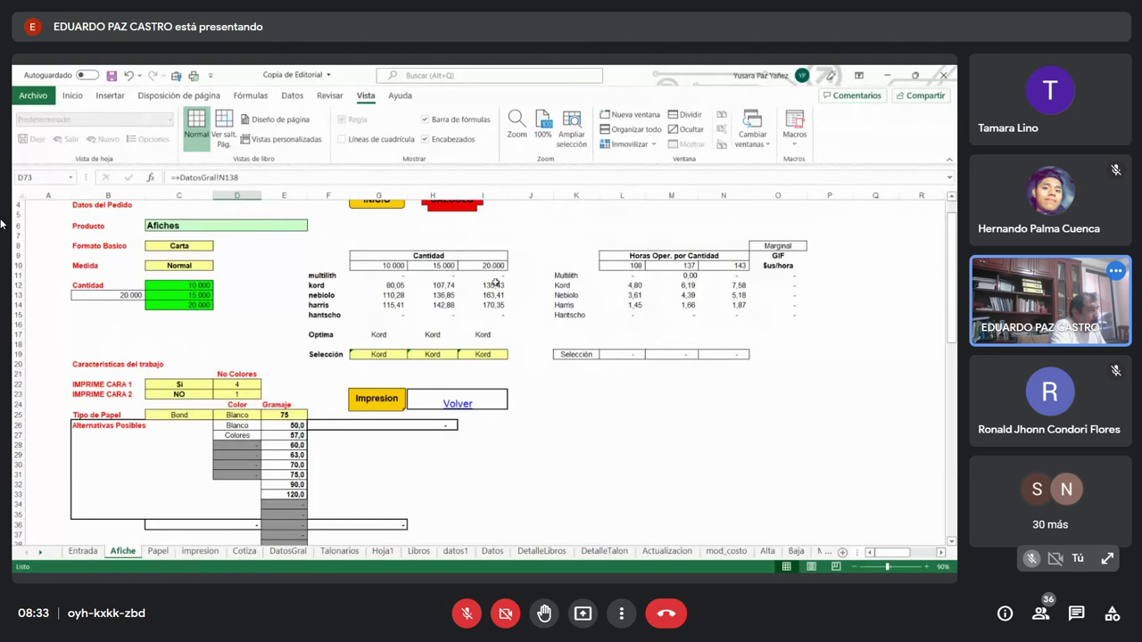
left_click(494, 284)
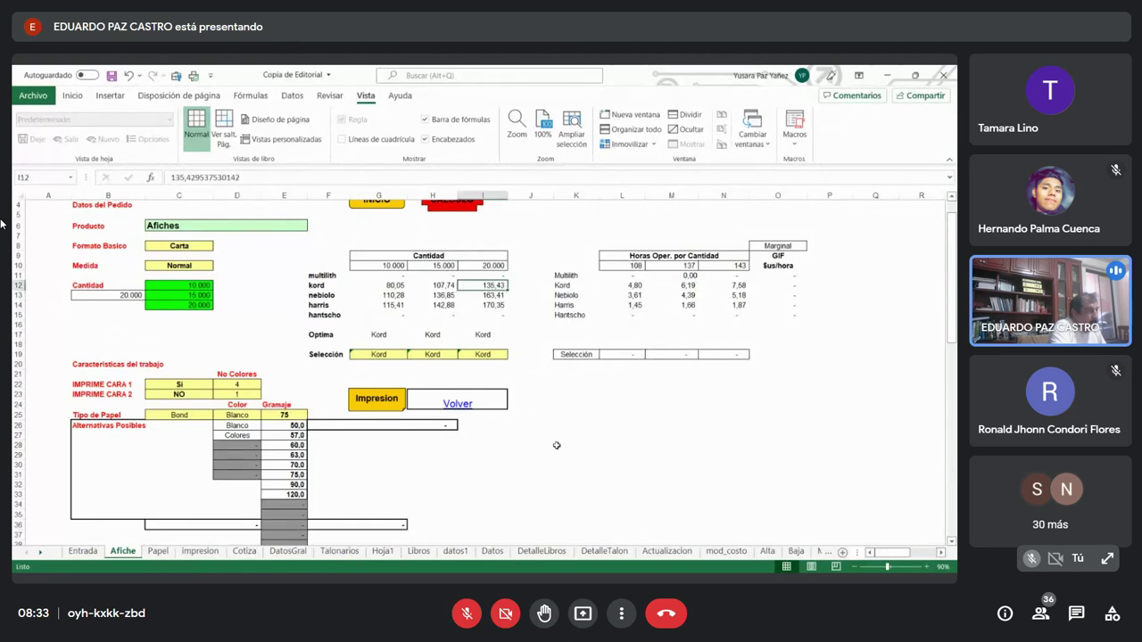
scroll(505, 320, "up", 1)
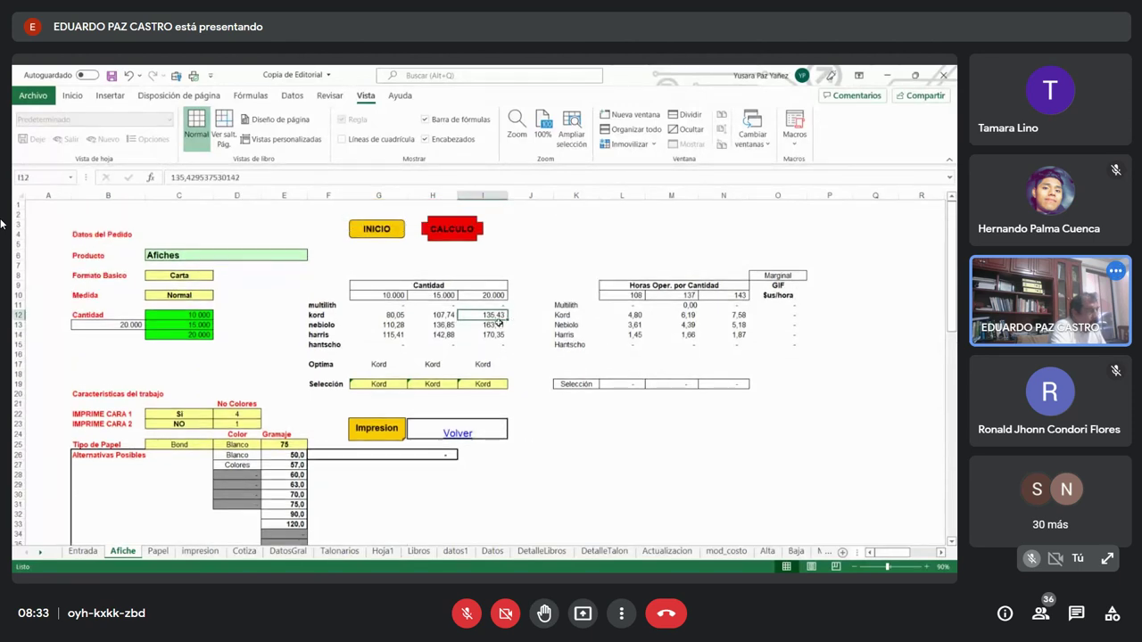
left_click(494, 335)
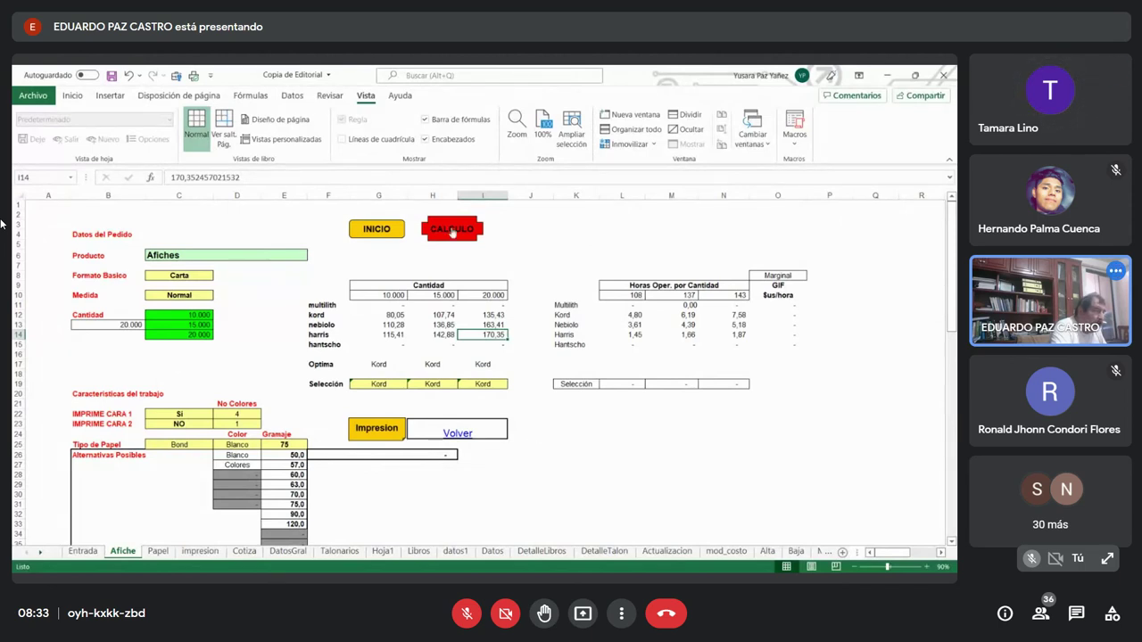
Run Impresion for the Afiches job and enter the client's name.
left_click(385, 435)
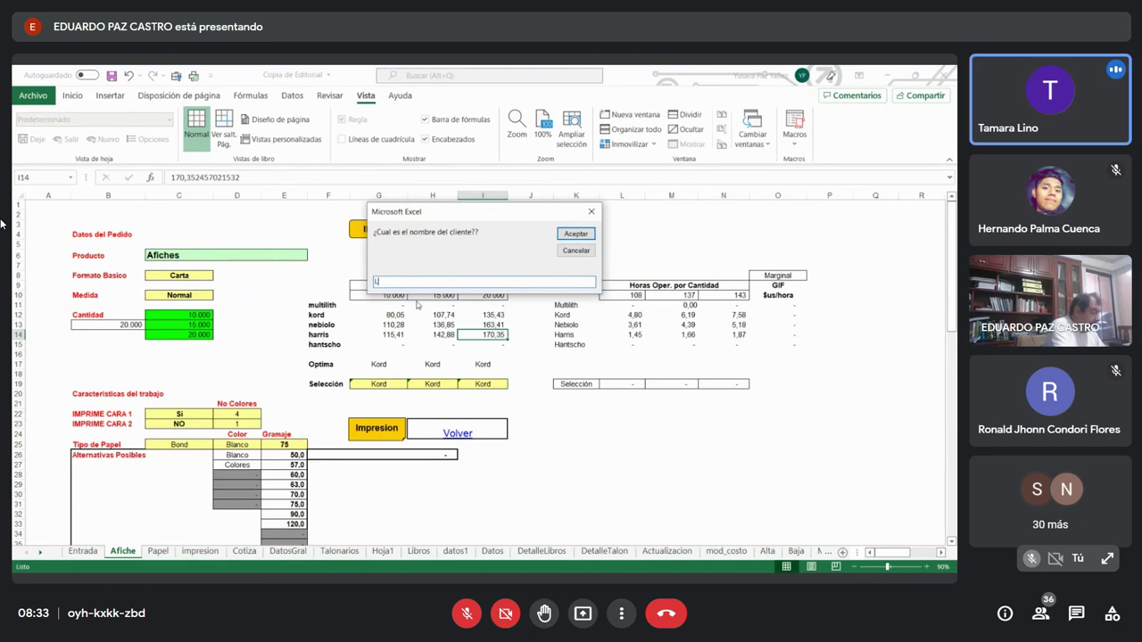
type("Lino")
key("Return")
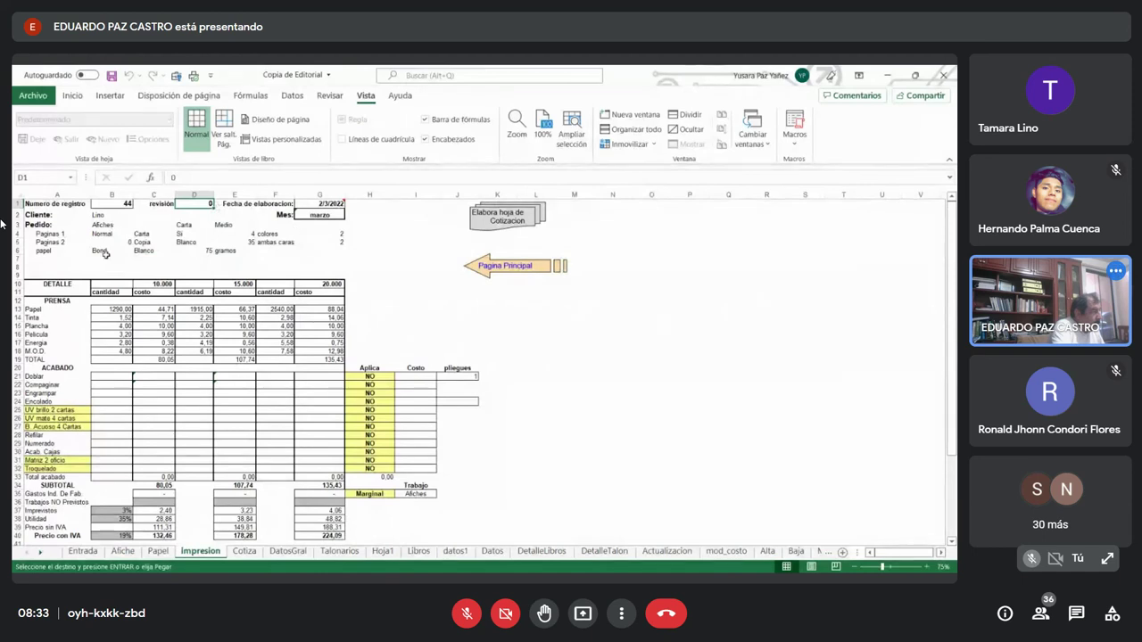
Examine the client, order, quantity headers and Prensa totals for the three quantities on the impresion sheet.
left_click(95, 215)
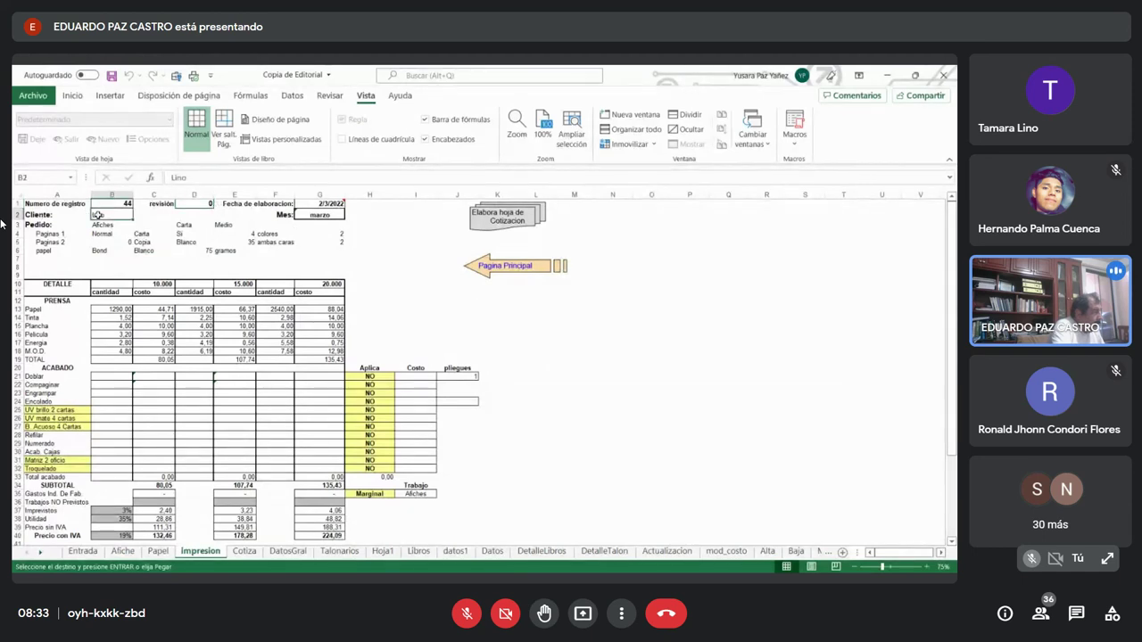
left_click(104, 225)
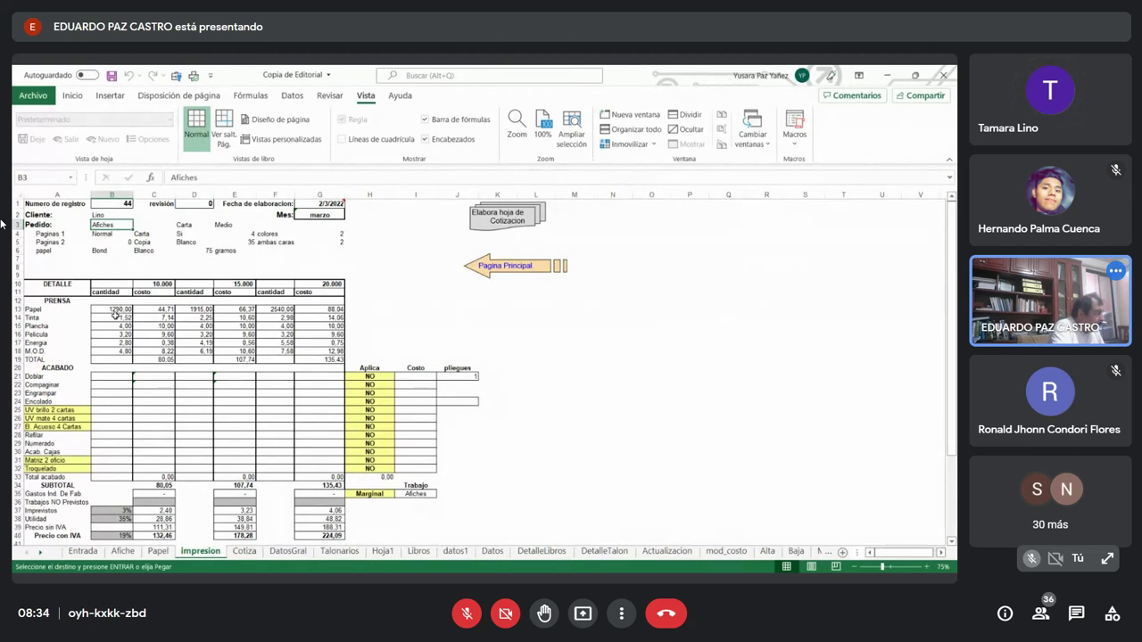
left_click(162, 285)
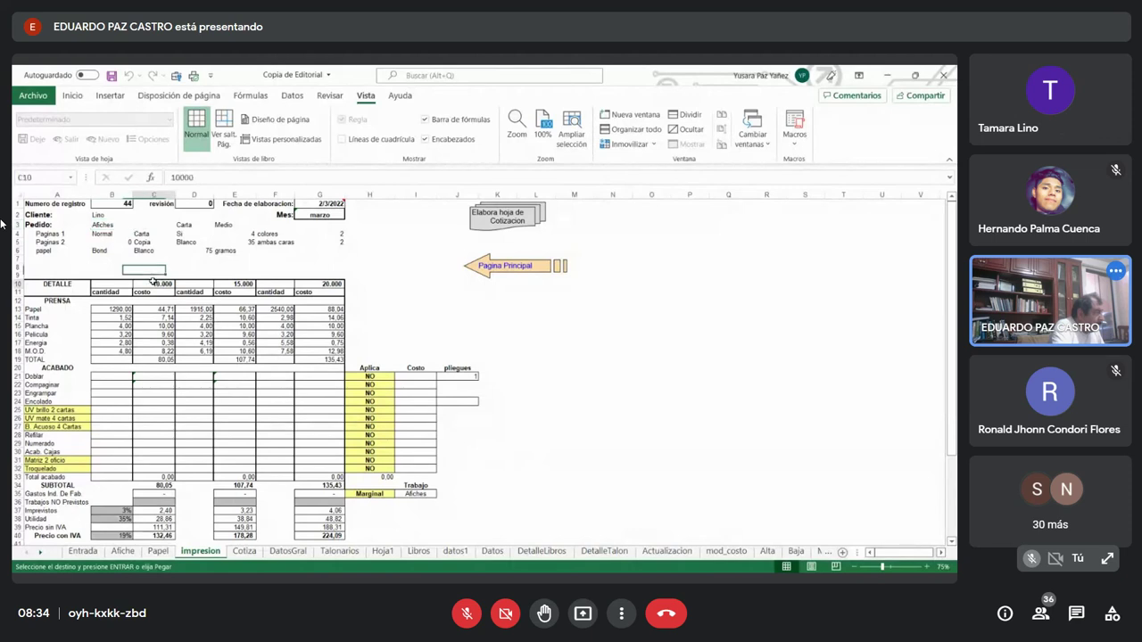
left_click(237, 285)
left_click(329, 284)
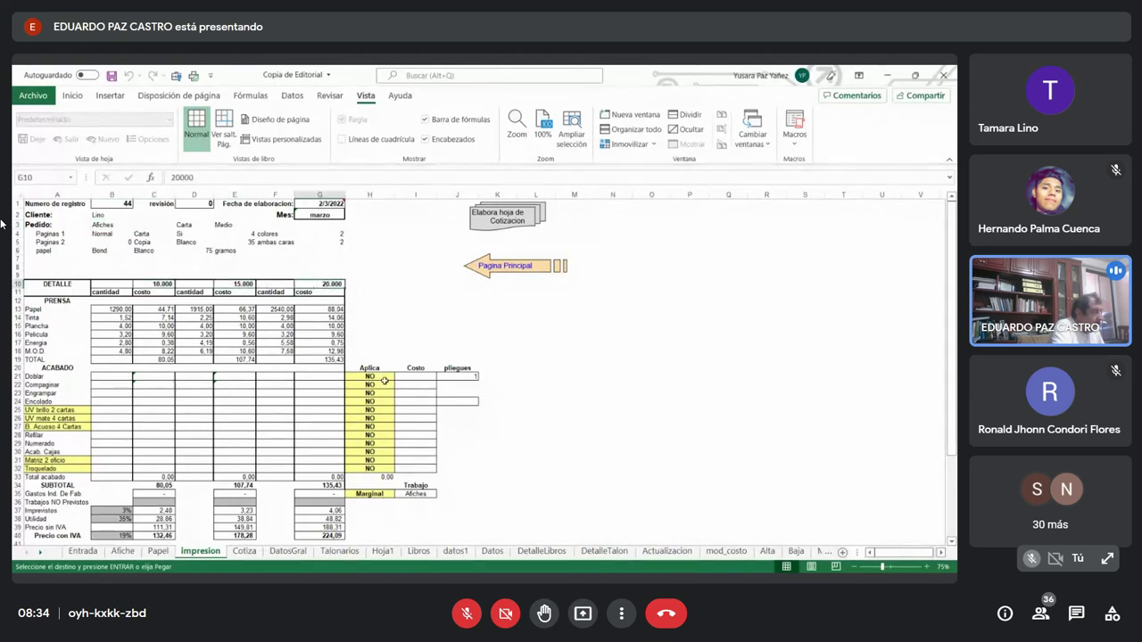
left_click(163, 360)
left_click(242, 359)
left_click(339, 369)
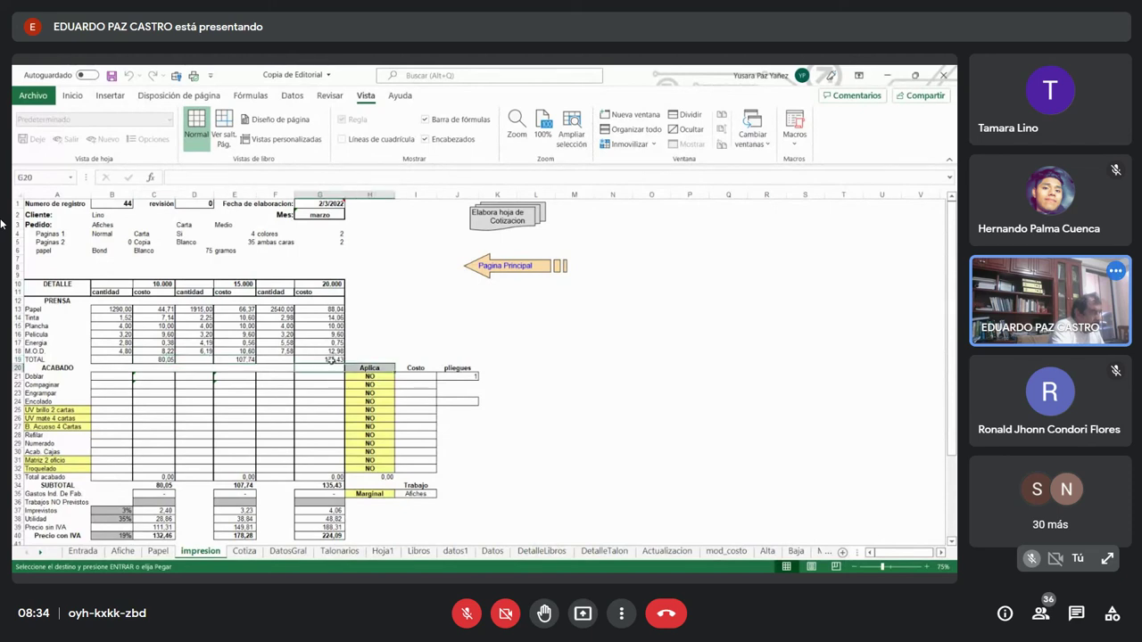
left_click(331, 360)
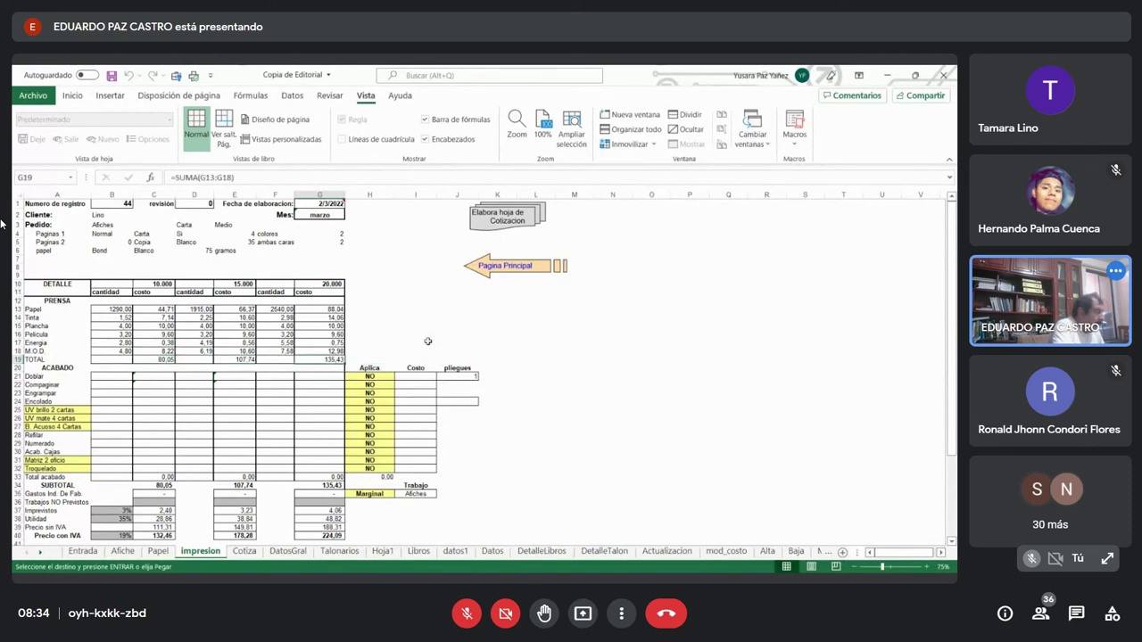
Apply the Refilar finishing to the Afiches job by setting its Aplica cell to SI.
scroll(428, 342, "down", 1)
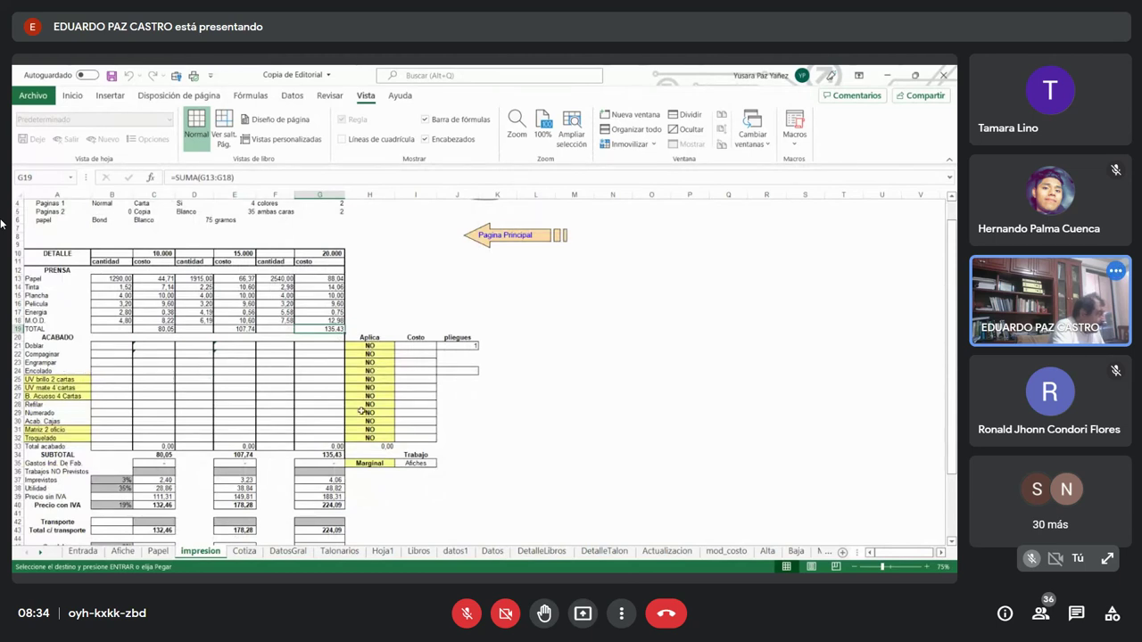
left_click(377, 405)
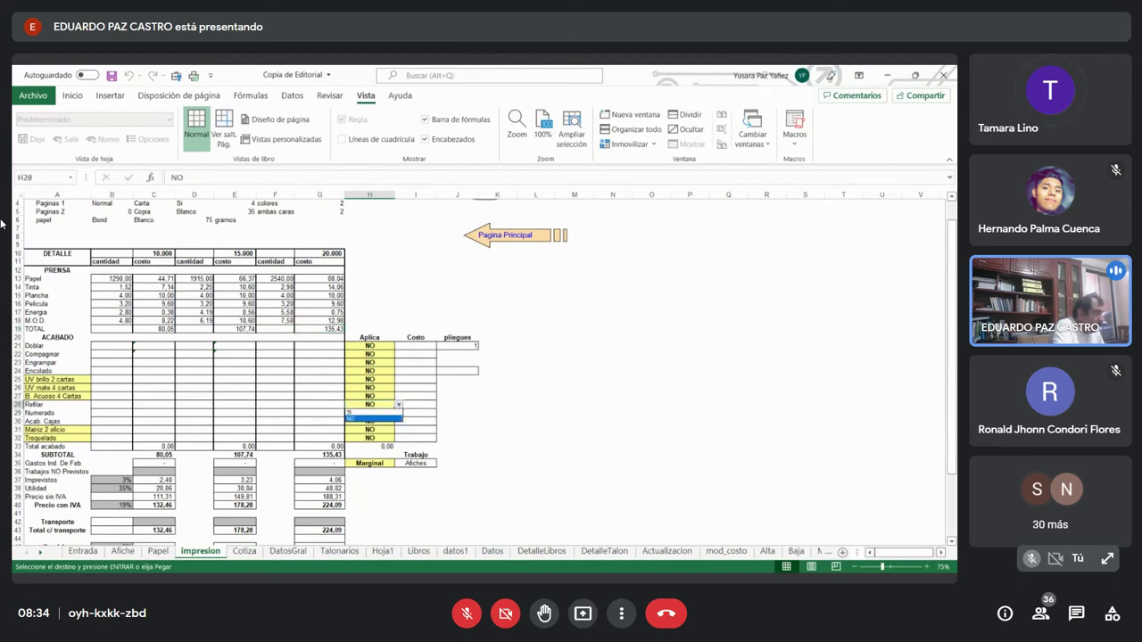
left_click(399, 404)
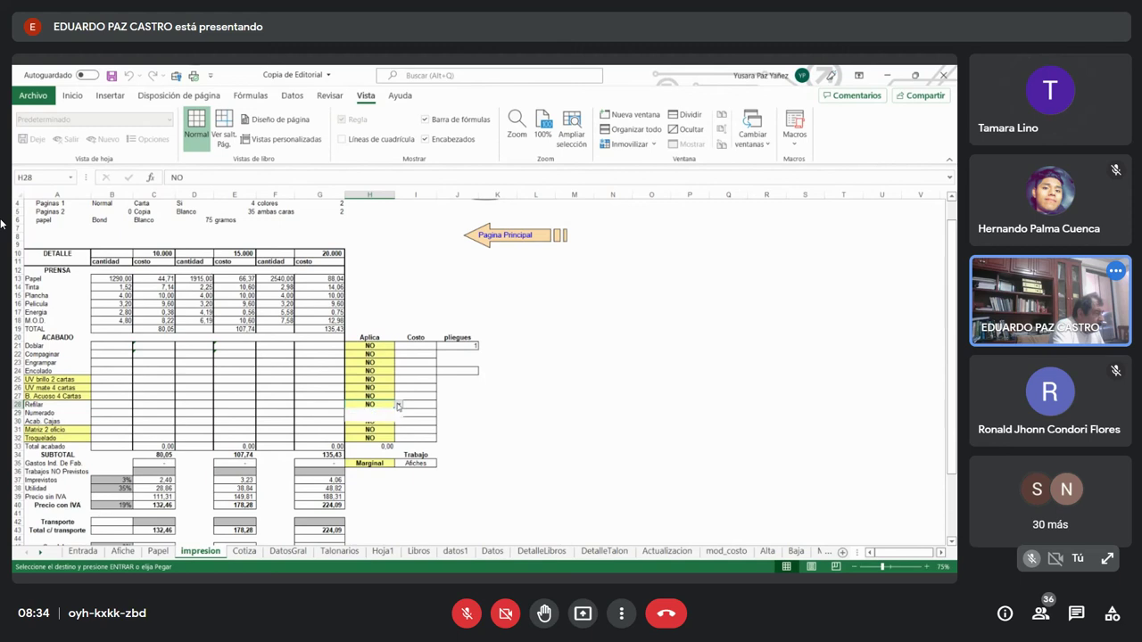
left_click(391, 419)
Set the Aplica cells of the Numerado and Acab. Cajas finishings to SI.
left_click(379, 414)
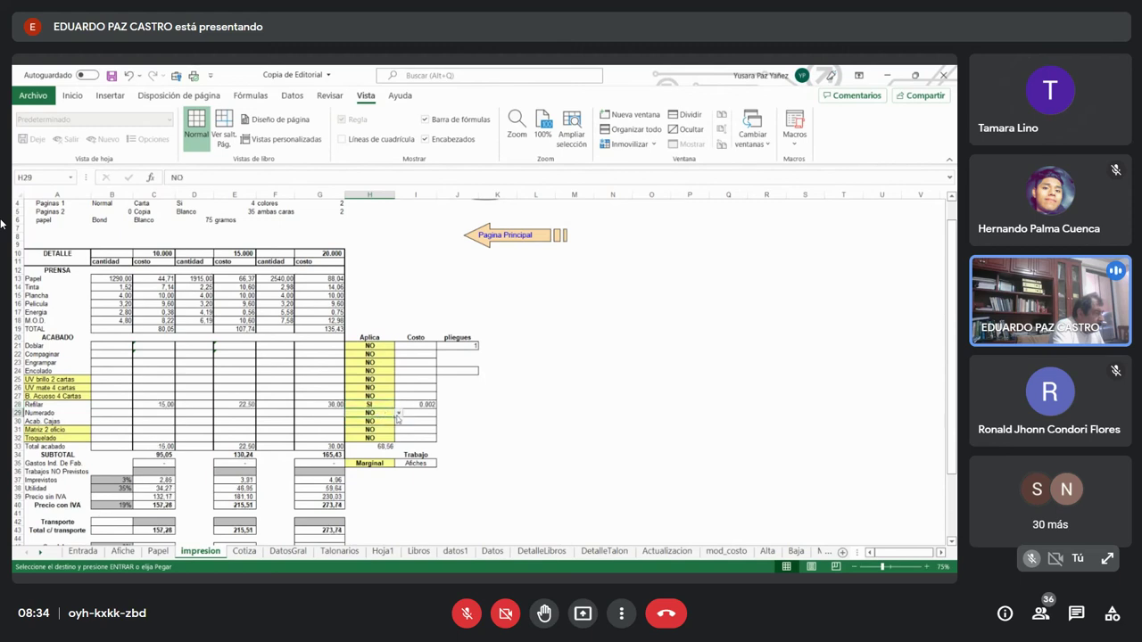
left_click(398, 413)
left_click(384, 419)
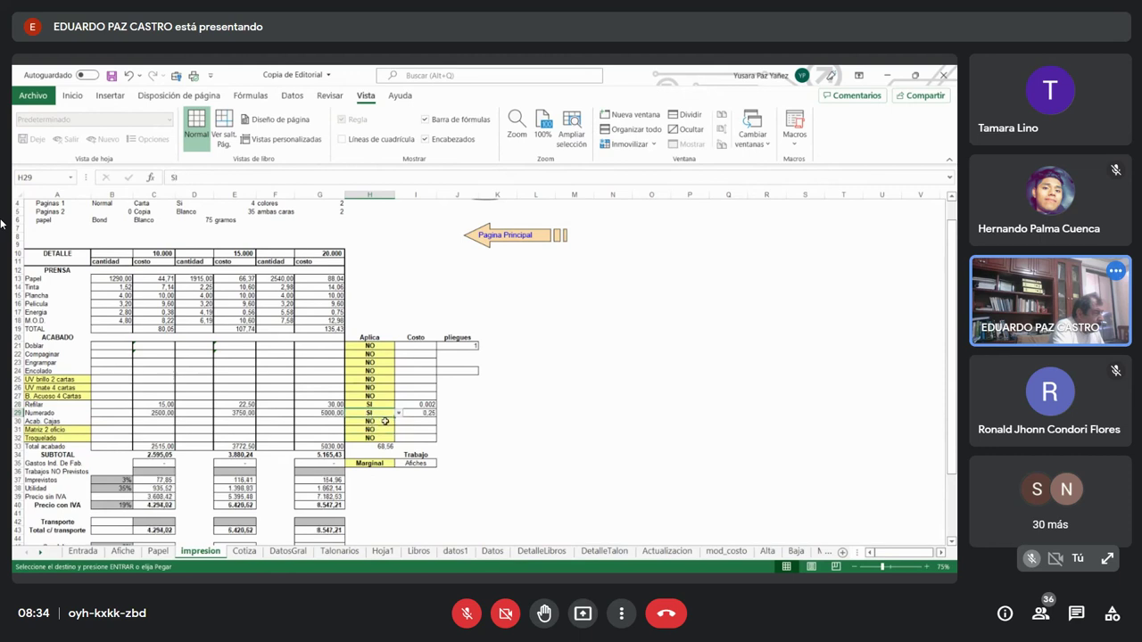
left_click(386, 423)
left_click(399, 422)
left_click(384, 429)
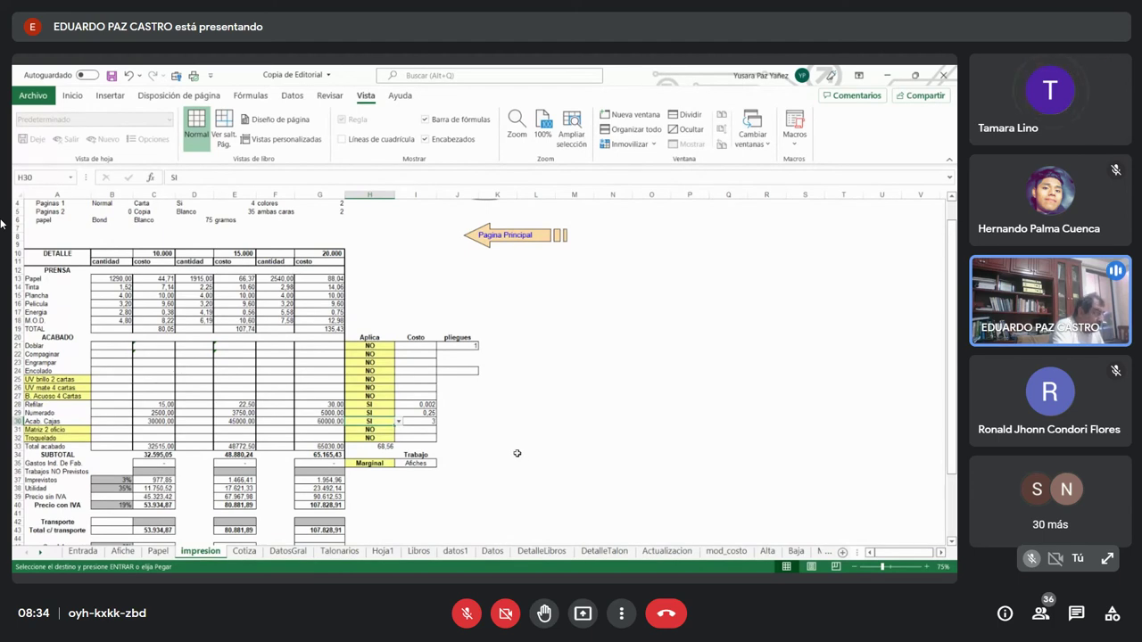
Inspect the SUBTOTAL formulas in the 10.000 and 15.000 cost columns.
scroll(516, 454, "down", 2)
left_click(154, 405)
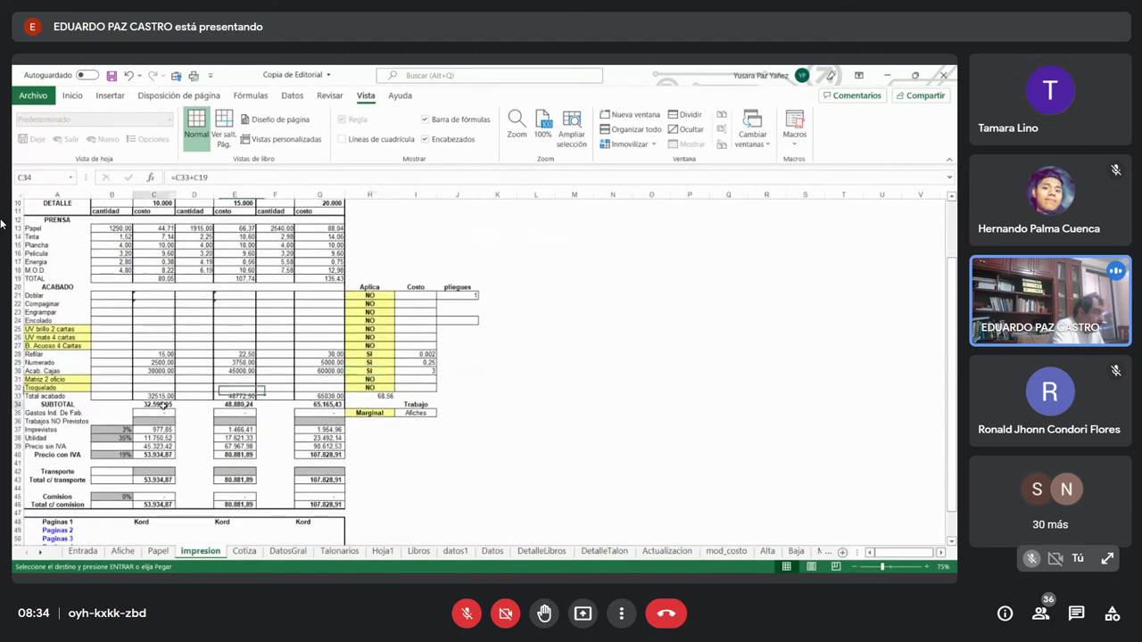
scroll(166, 379, "up", 2)
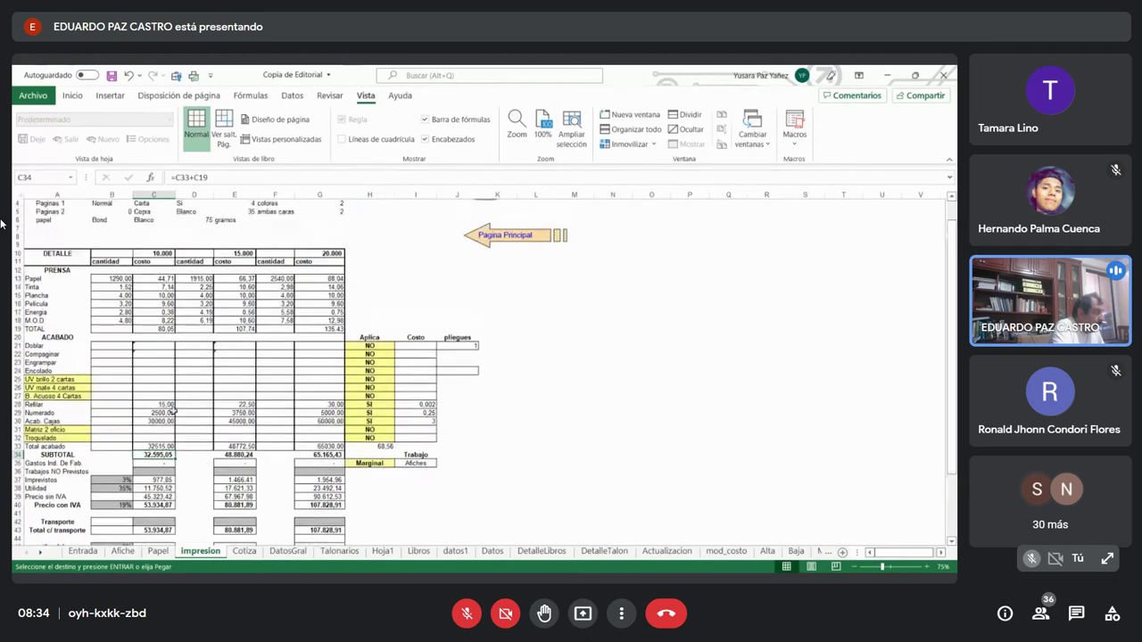
double_click(248, 454)
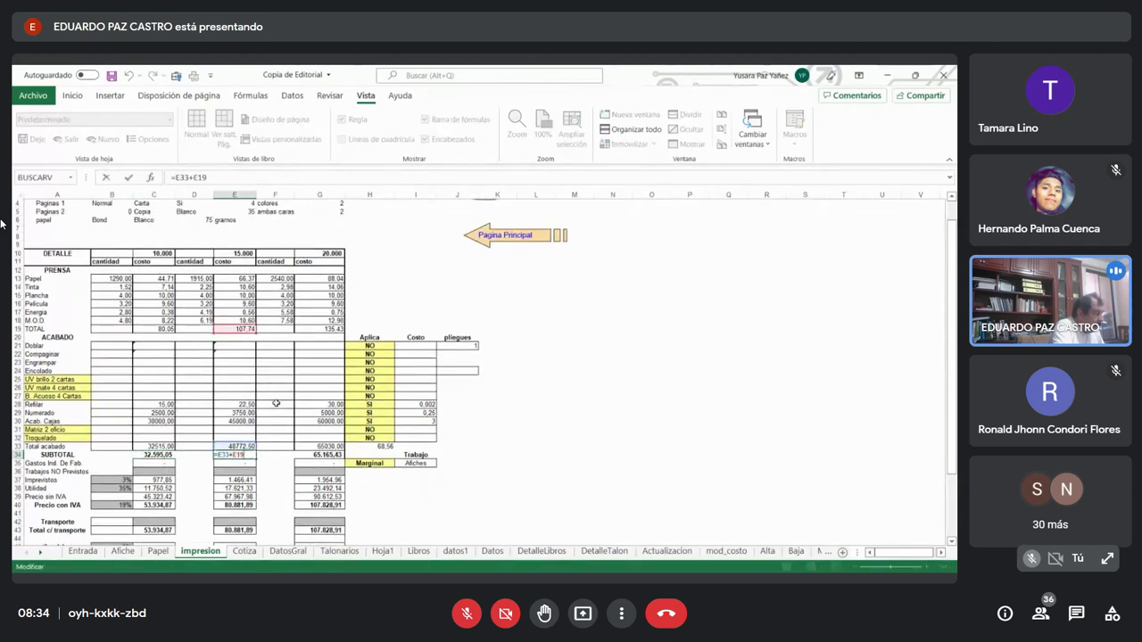
Set the Aplica cells of Acab. Cajas and Numerado back to NO.
left_click(391, 425)
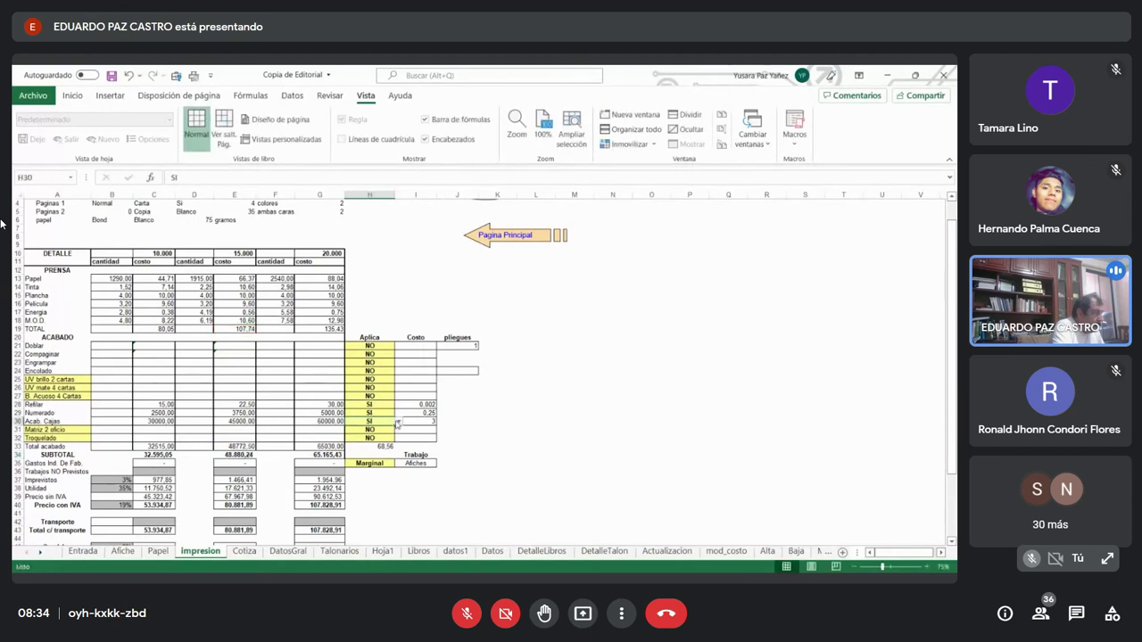
type("NO")
left_click(365, 437)
left_click(370, 414)
left_click(398, 413)
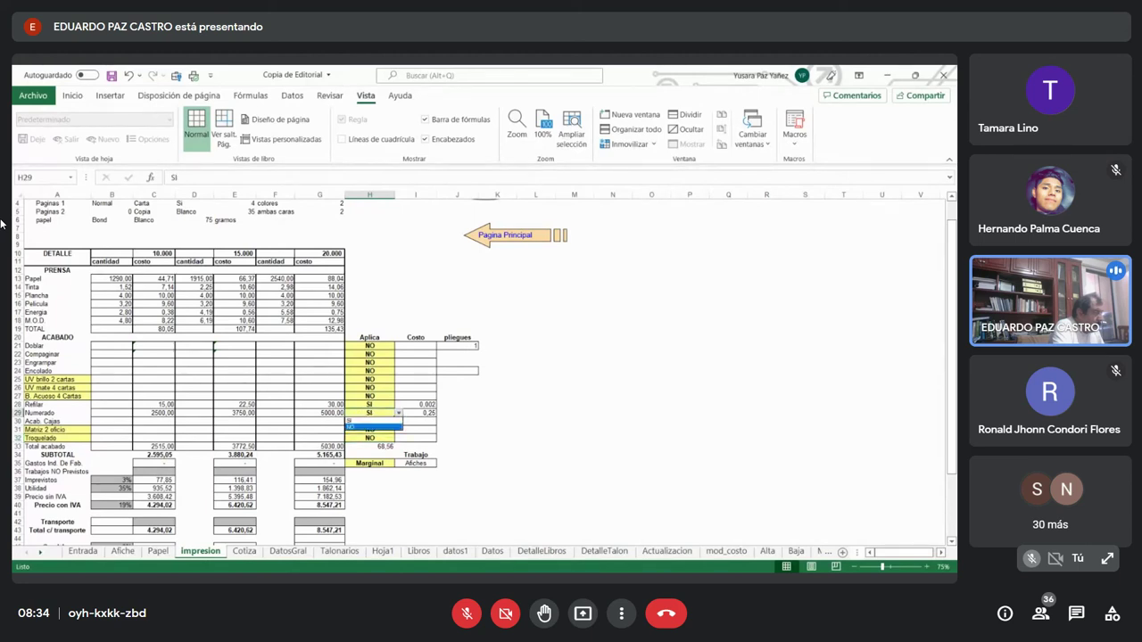
left_click(373, 426)
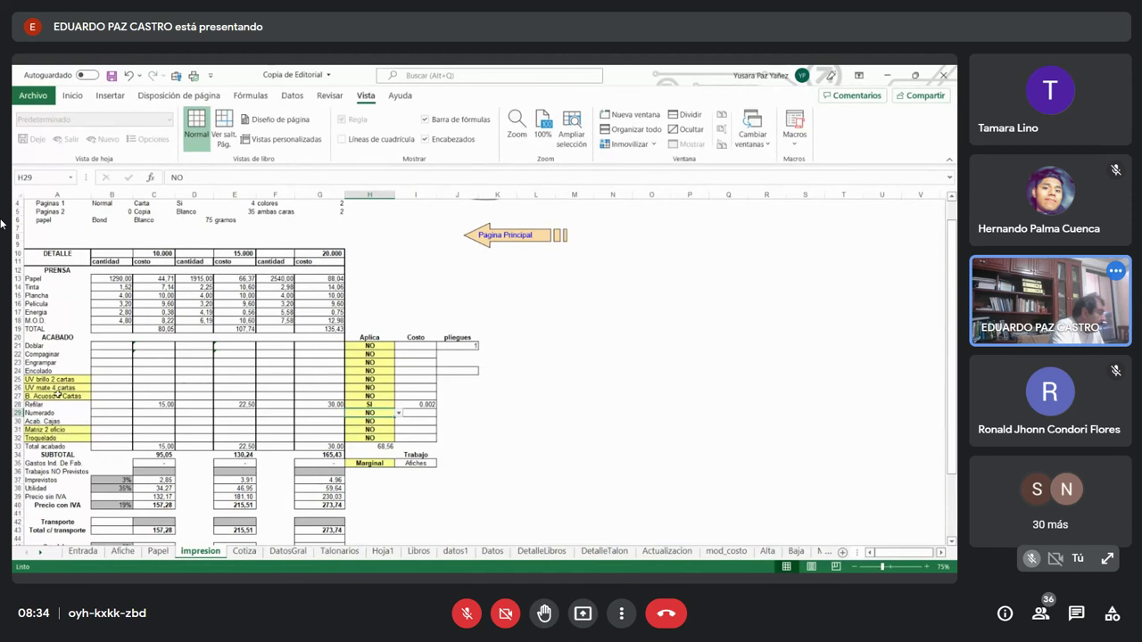
Apply the UV brillo 2 cartas finishing to the Afiches job by setting its Aplica cell to SI.
left_click(367, 383)
left_click(400, 382)
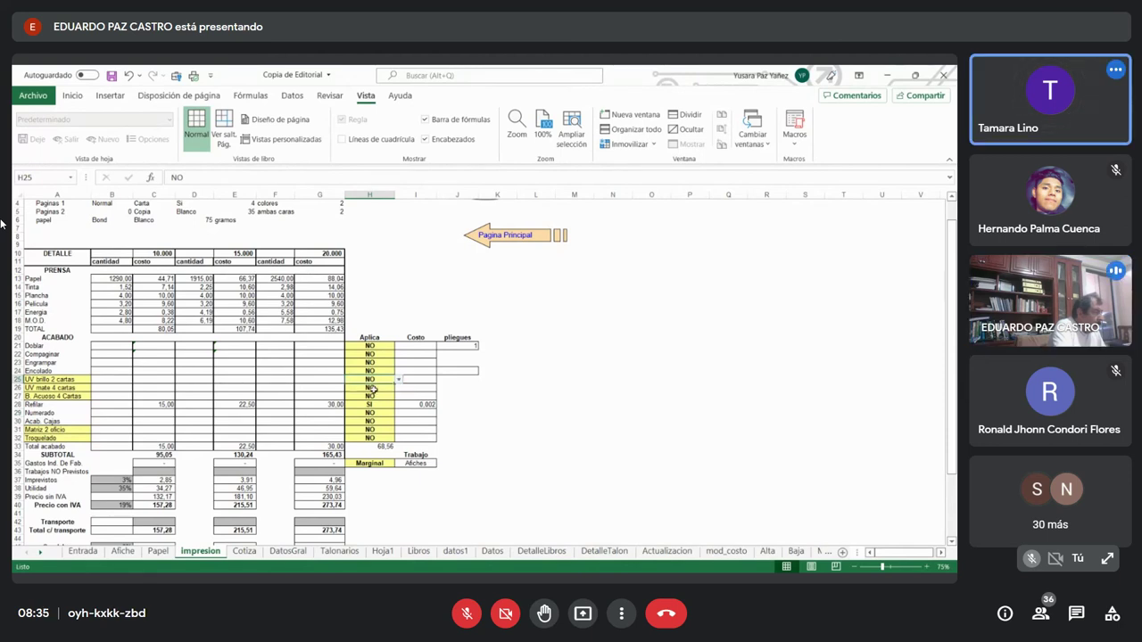
left_click(372, 389)
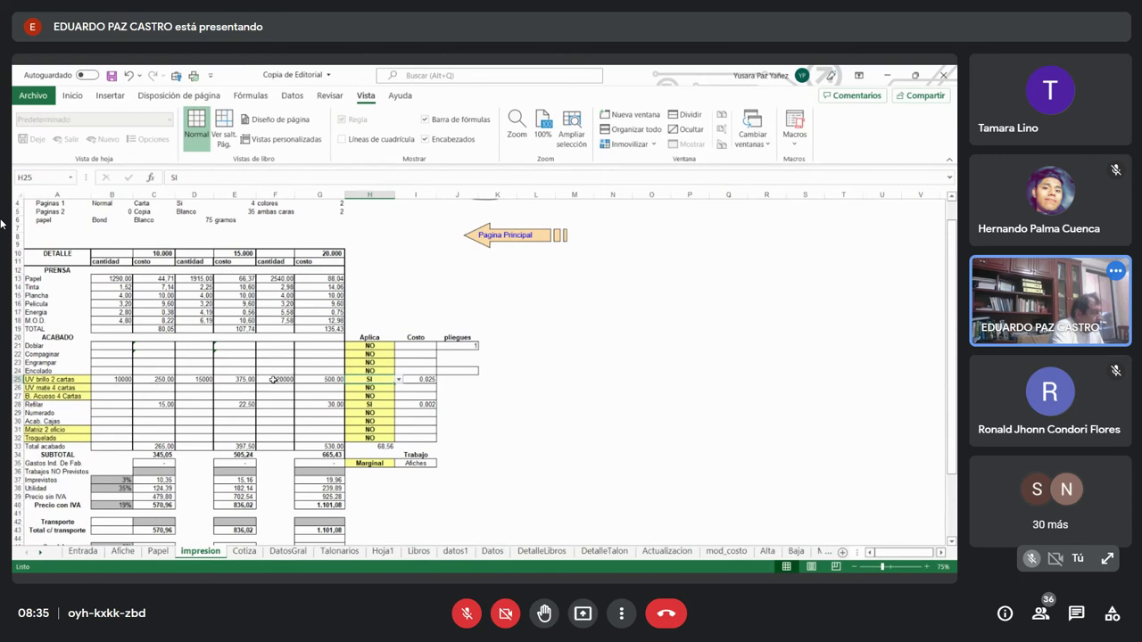
Inspect the Gastos Ind. De Fab. row label and the SUBTOTAL formulas for the three quantities.
scroll(277, 375, "down", 3)
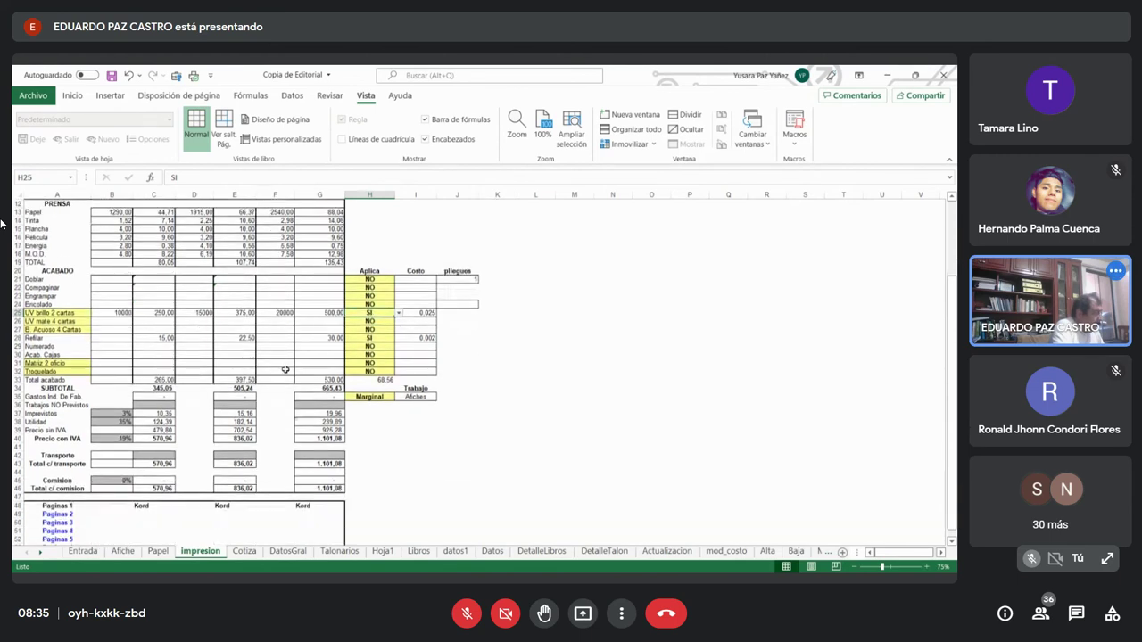
scroll(285, 369, "down", 2)
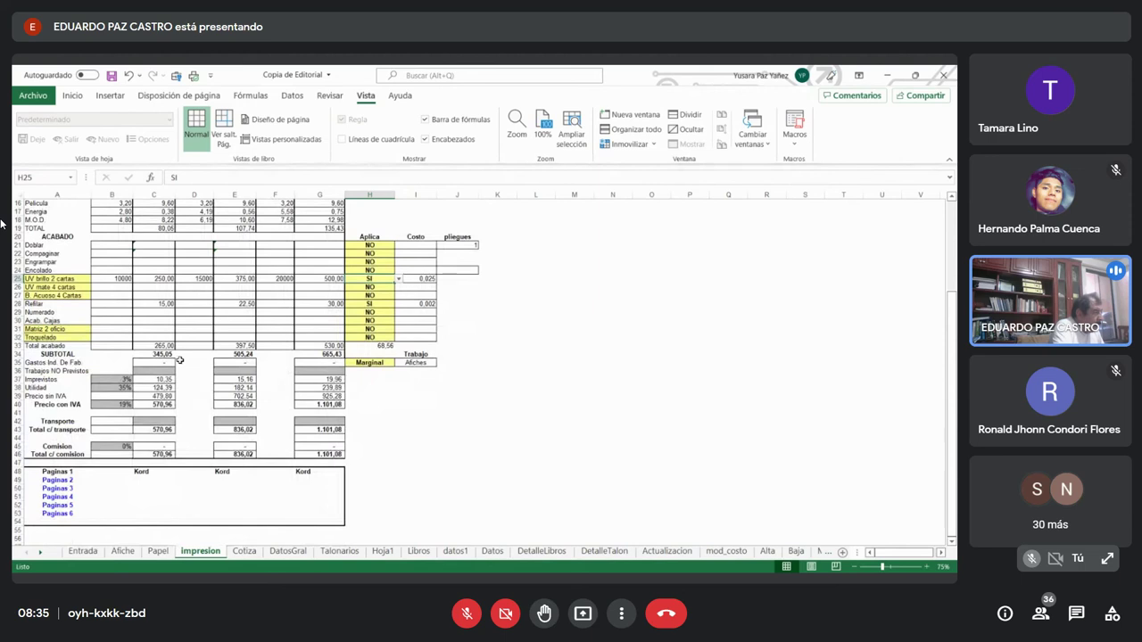
left_click(36, 365)
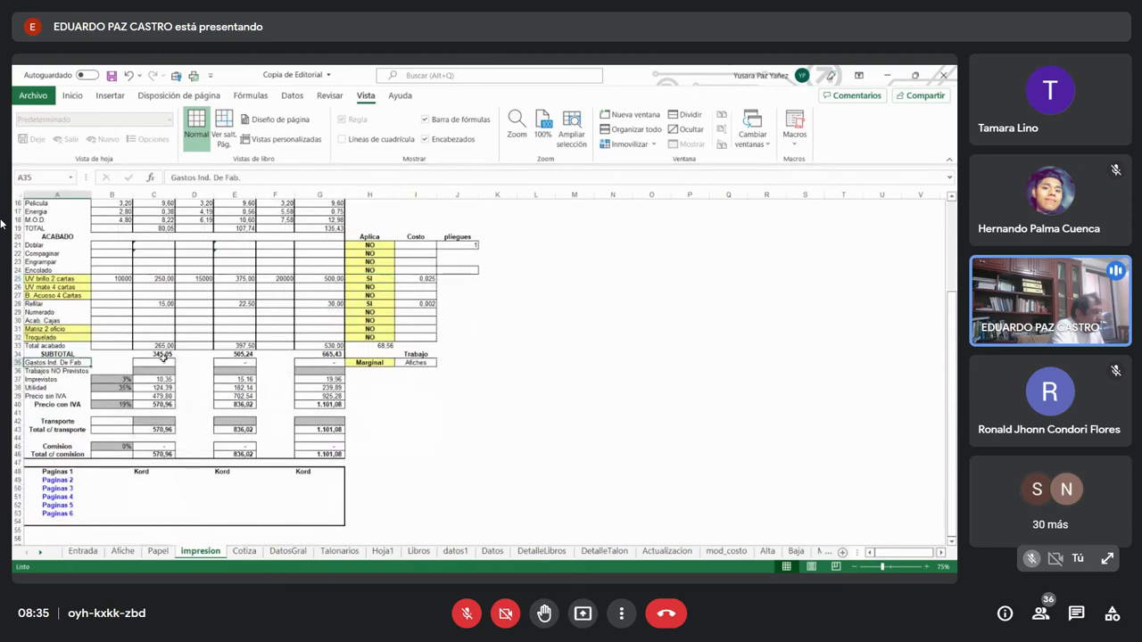
left_click(163, 355)
left_click(247, 355)
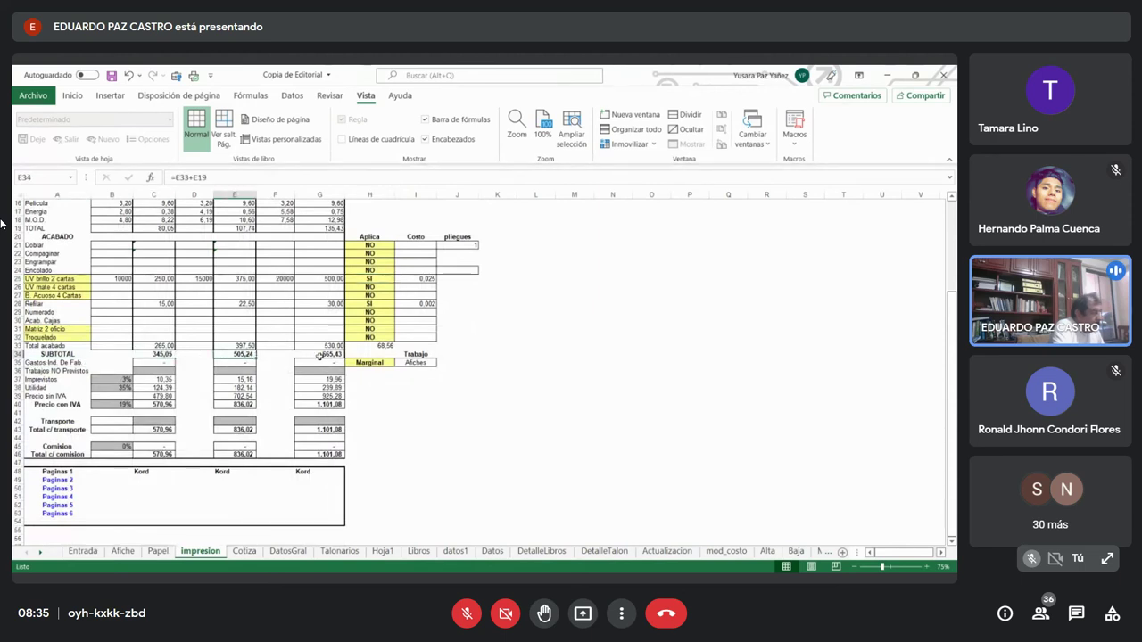
left_click(322, 355)
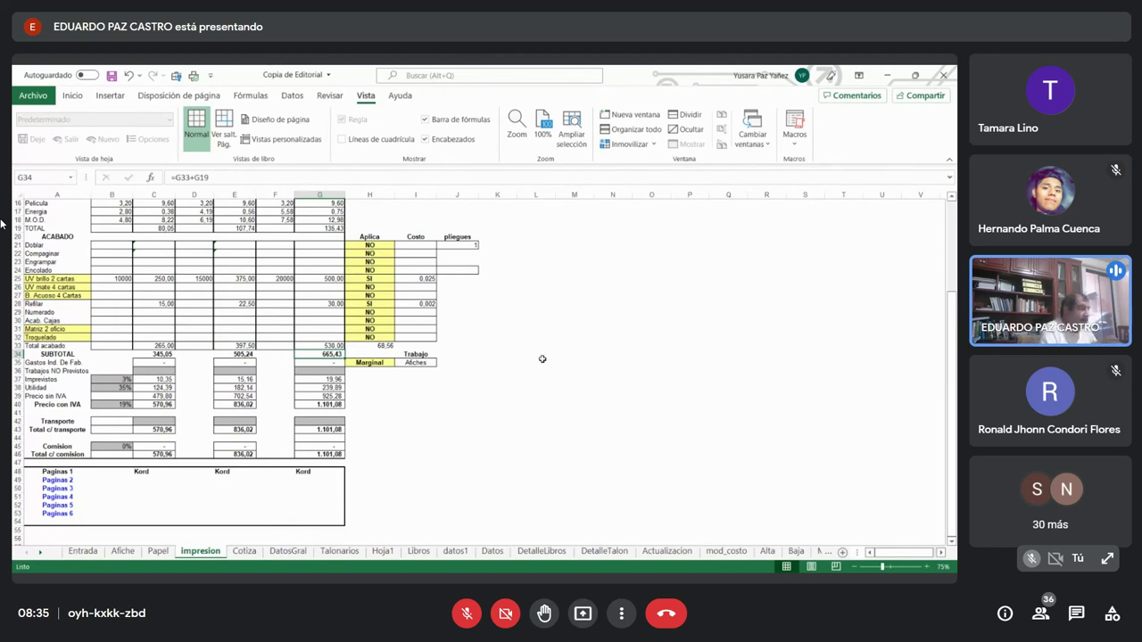
Set the indirect manufacturing cost scenario in H35 to Optimista and inspect the 10.000 column's Gastos Ind. De Fab. formula.
left_click(379, 362)
left_click(398, 363)
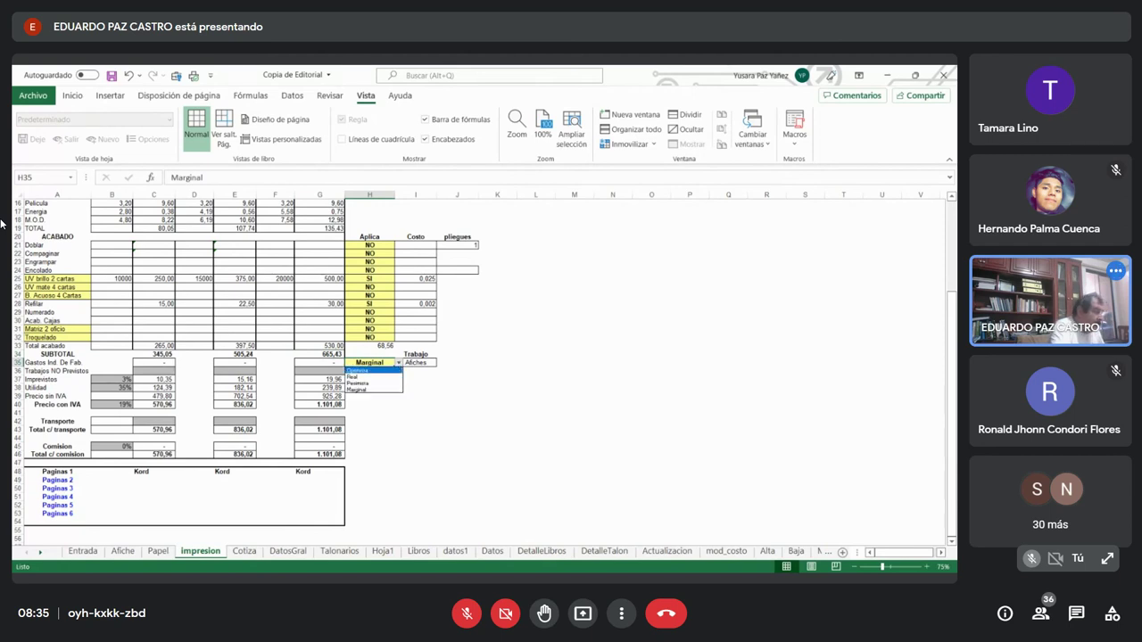
left_click(365, 369)
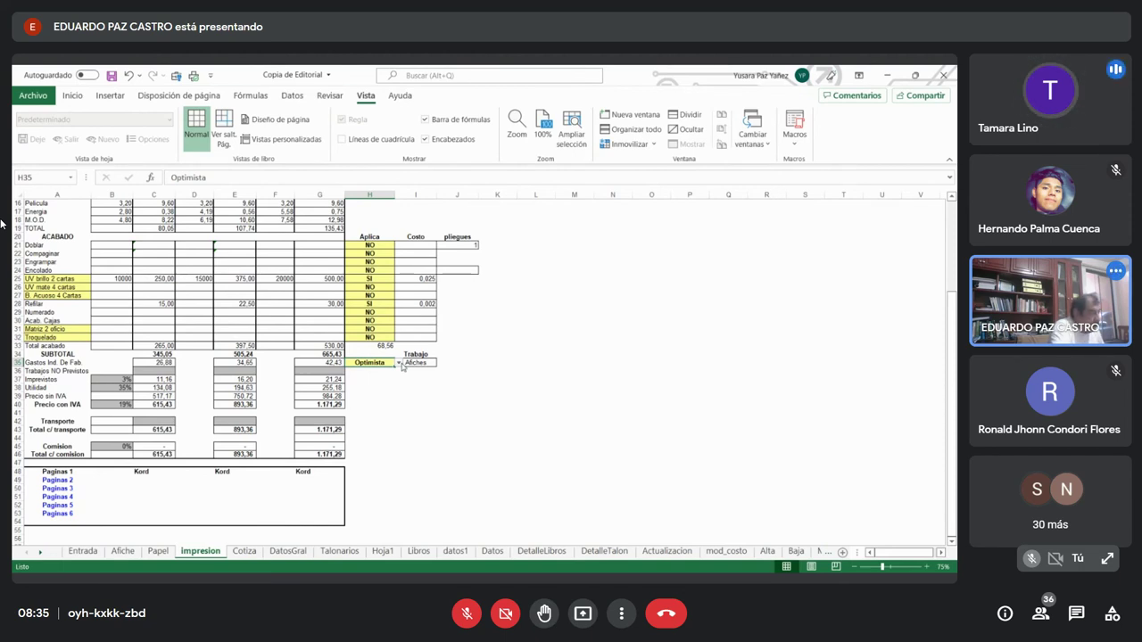
left_click(158, 362)
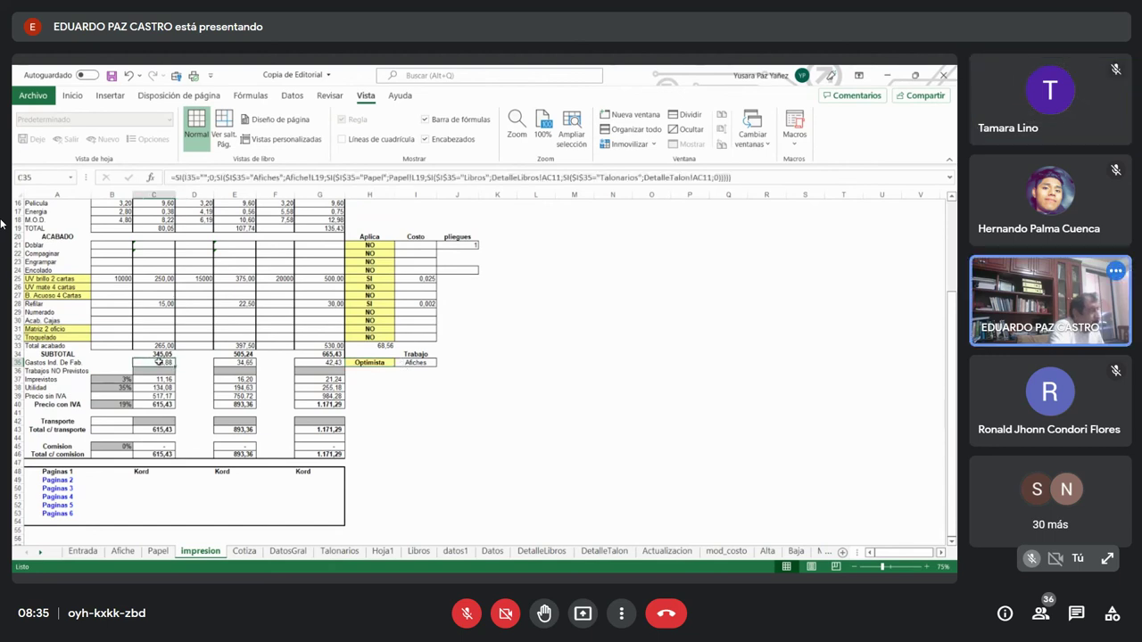
Try the Real and Pesimista scenarios in H35 for the indirect manufacturing costs.
left_click(392, 364)
left_click(399, 363)
left_click(366, 376)
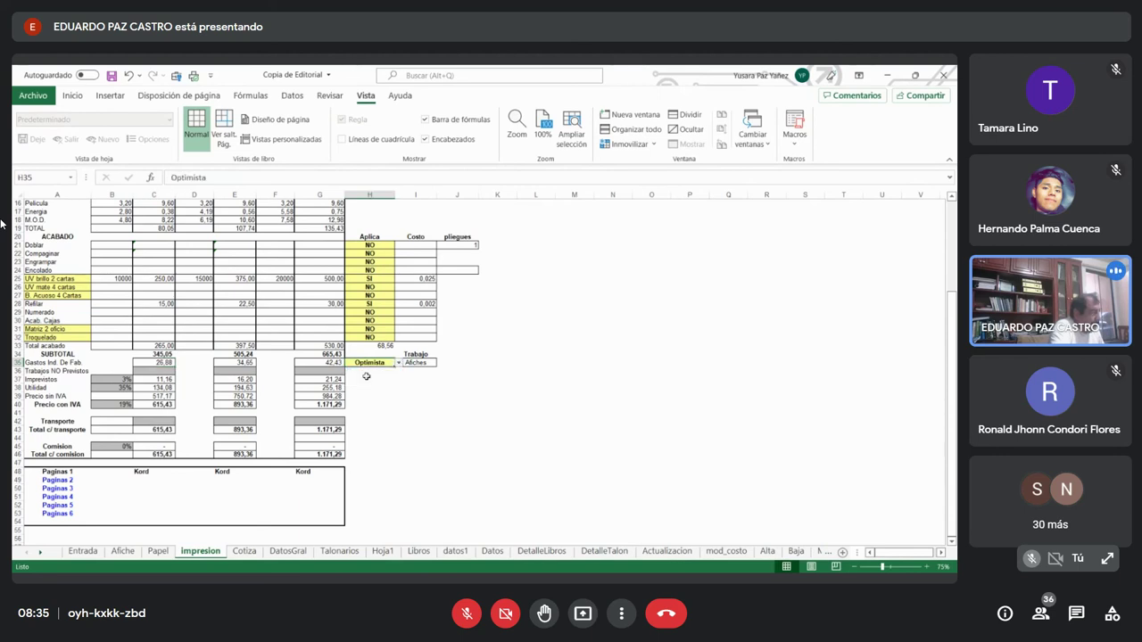
left_click(399, 363)
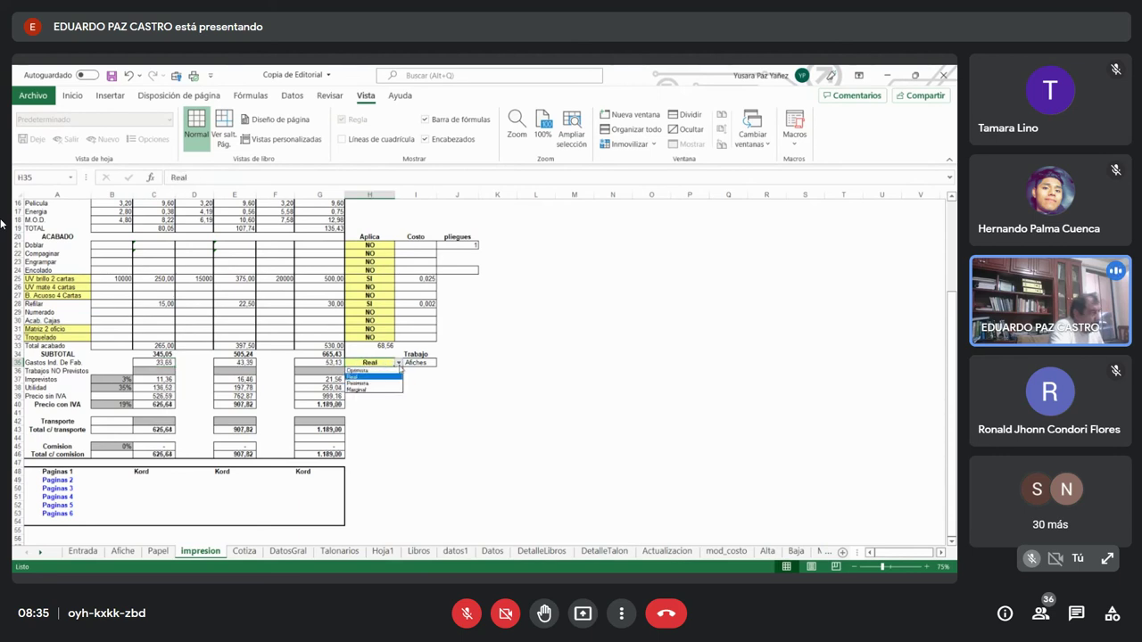
left_click(367, 383)
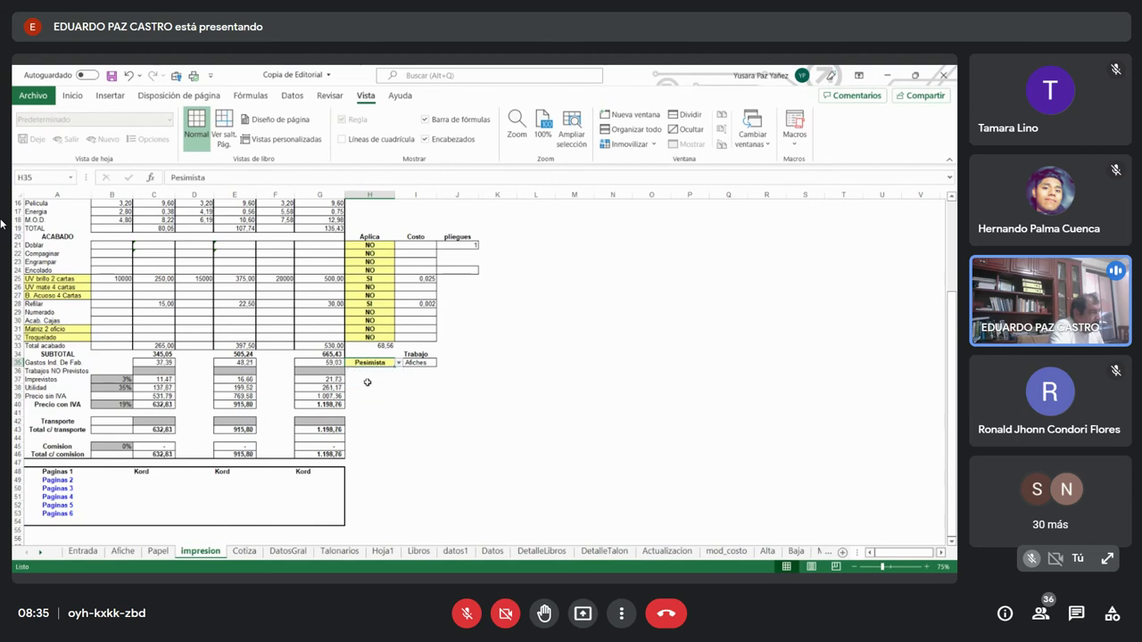
Switch the indirect manufacturing cost scenario in H35 to Marginal.
left_click(399, 363)
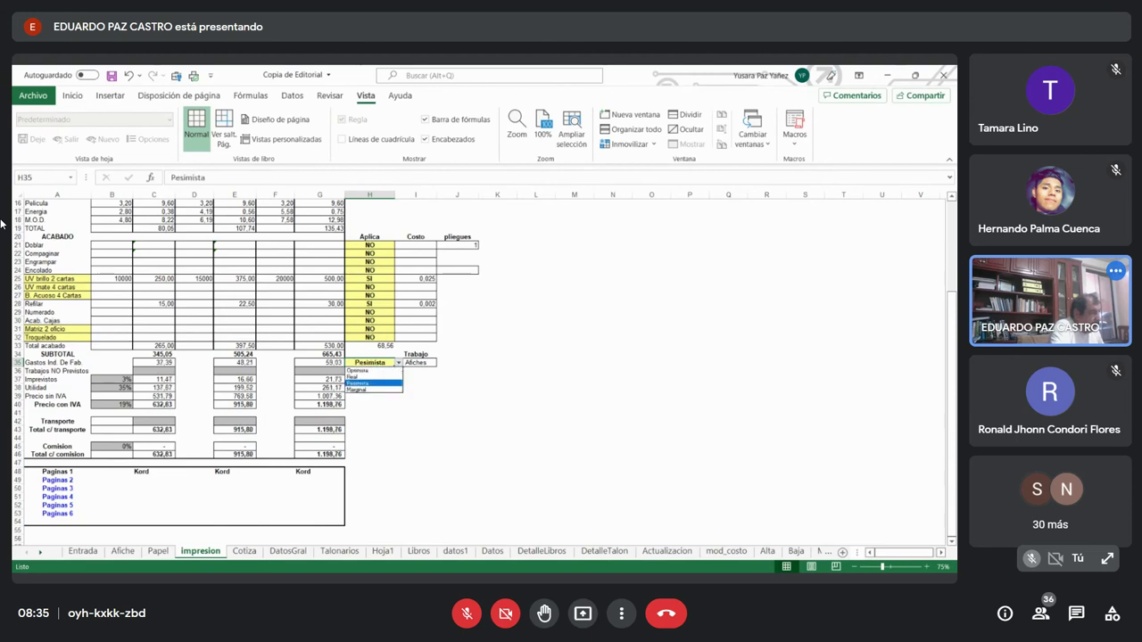
left_click(382, 386)
left_click(399, 363)
left_click(377, 390)
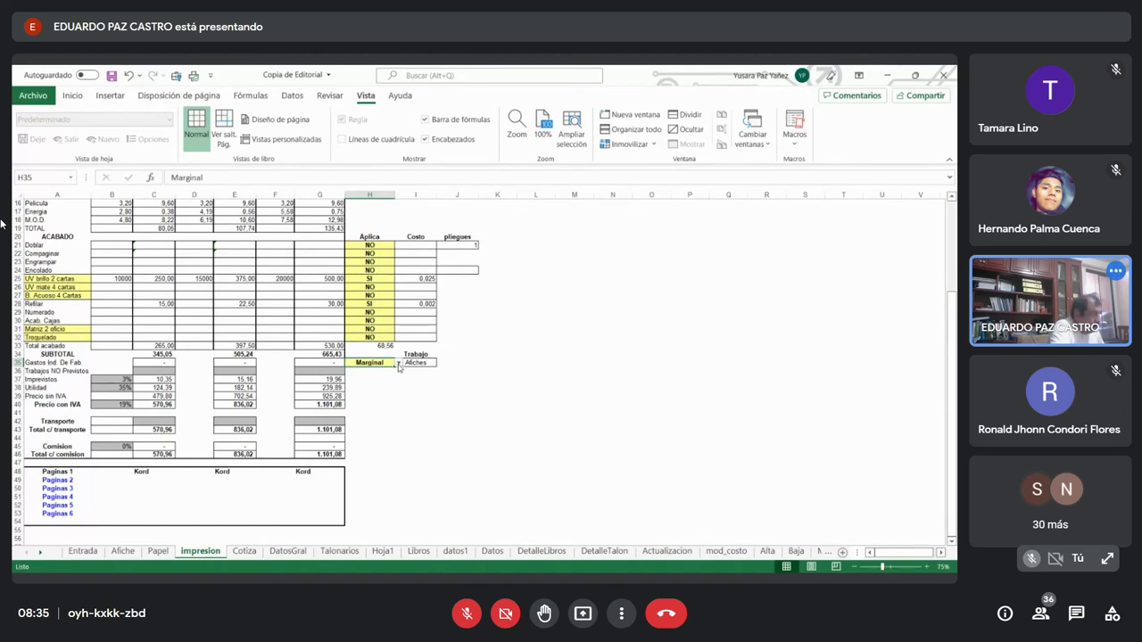
Set the scenario in H35 to Real and inspect the Gastos Ind. De Fab. formula for the 10.000 quantity.
left_click(398, 363)
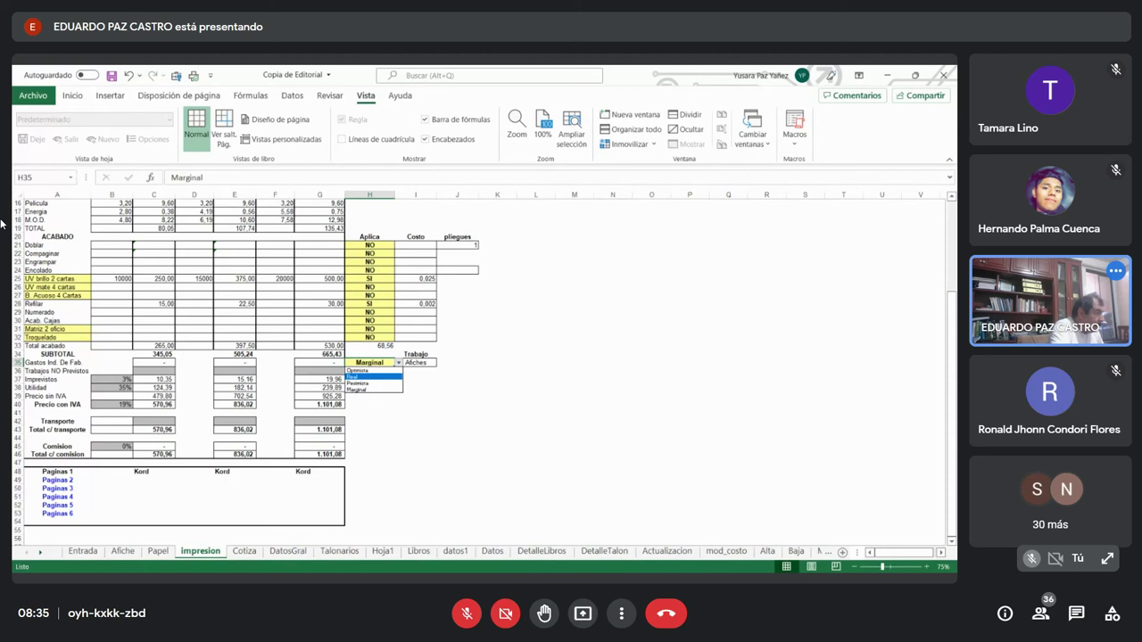
left_click(366, 376)
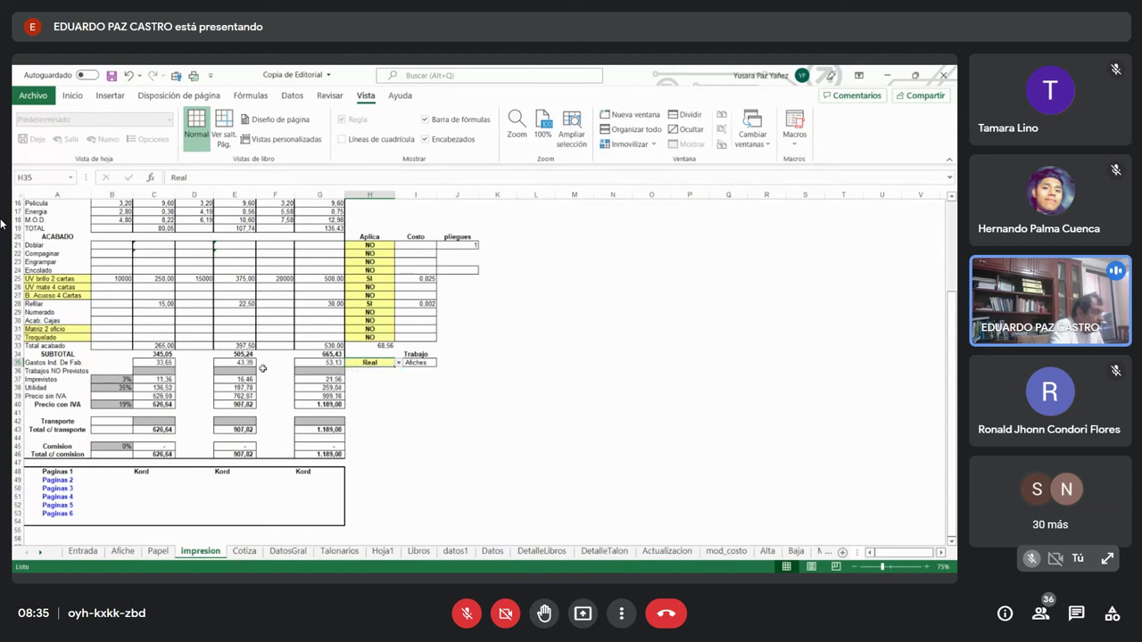
left_click(159, 362)
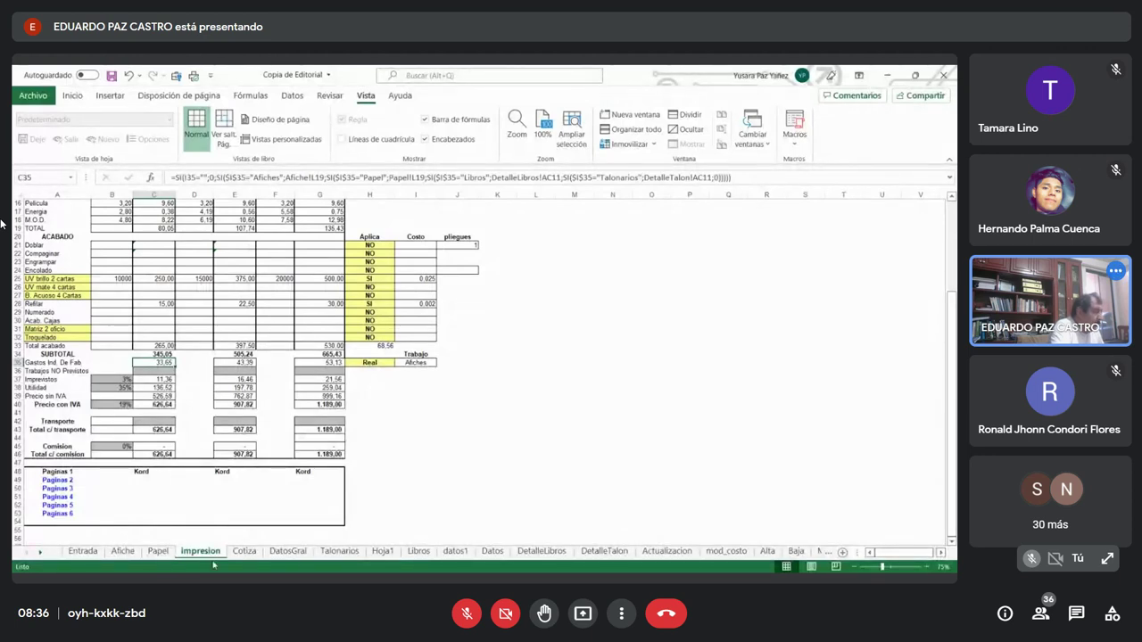
left_click(384, 363)
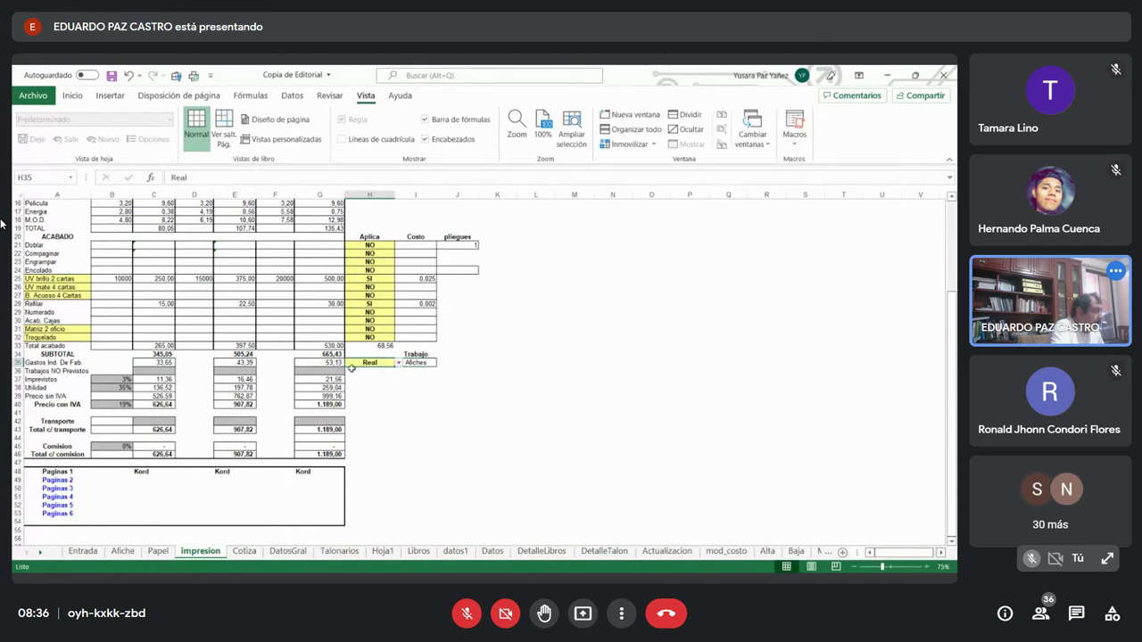
left_click(319, 412)
left_click(379, 362)
left_click(164, 364)
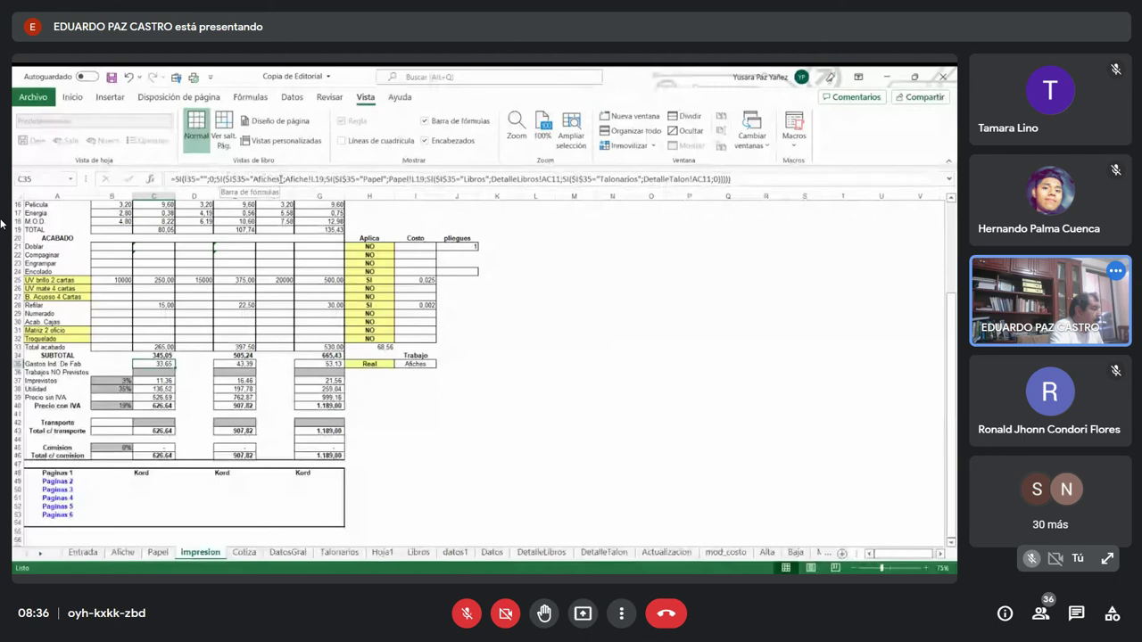
Review the Afiche sheet's operating hours, GIF rates and machine cost breakdowns behind the indirect costs.
left_click(124, 551)
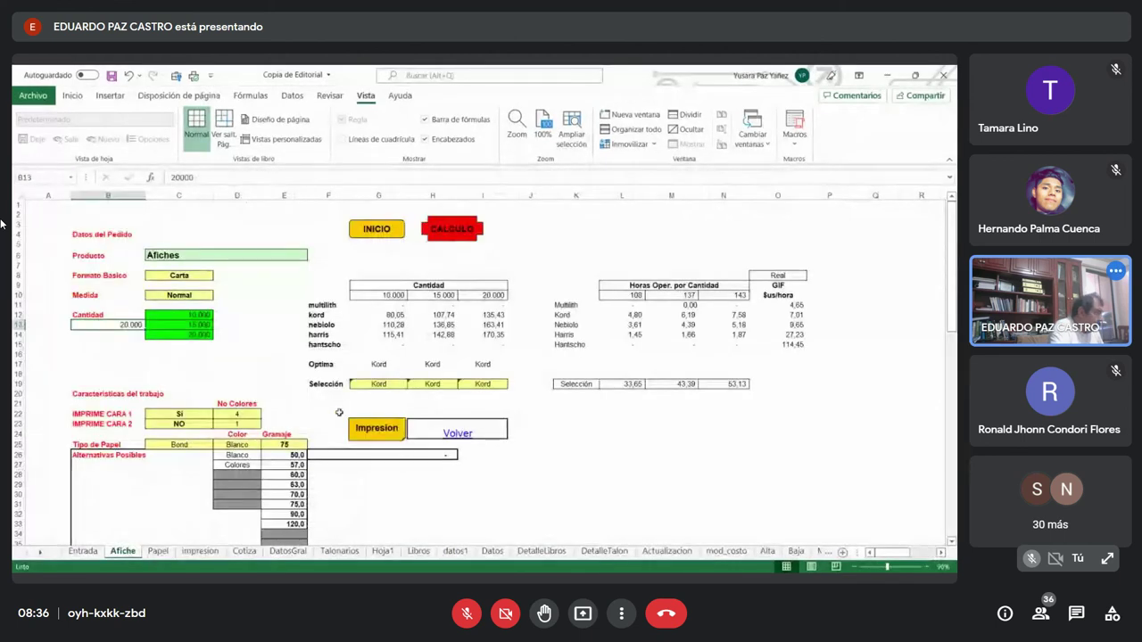
scroll(375, 433, "down", 10)
scroll(375, 432, "down", 4)
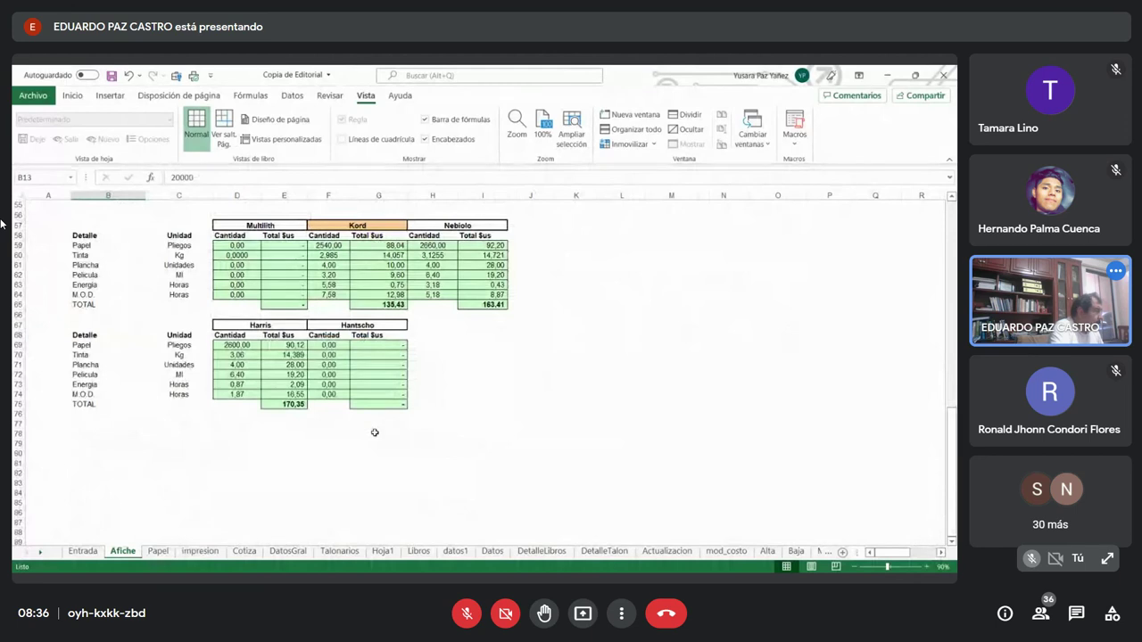
scroll(374, 433, "up", 13)
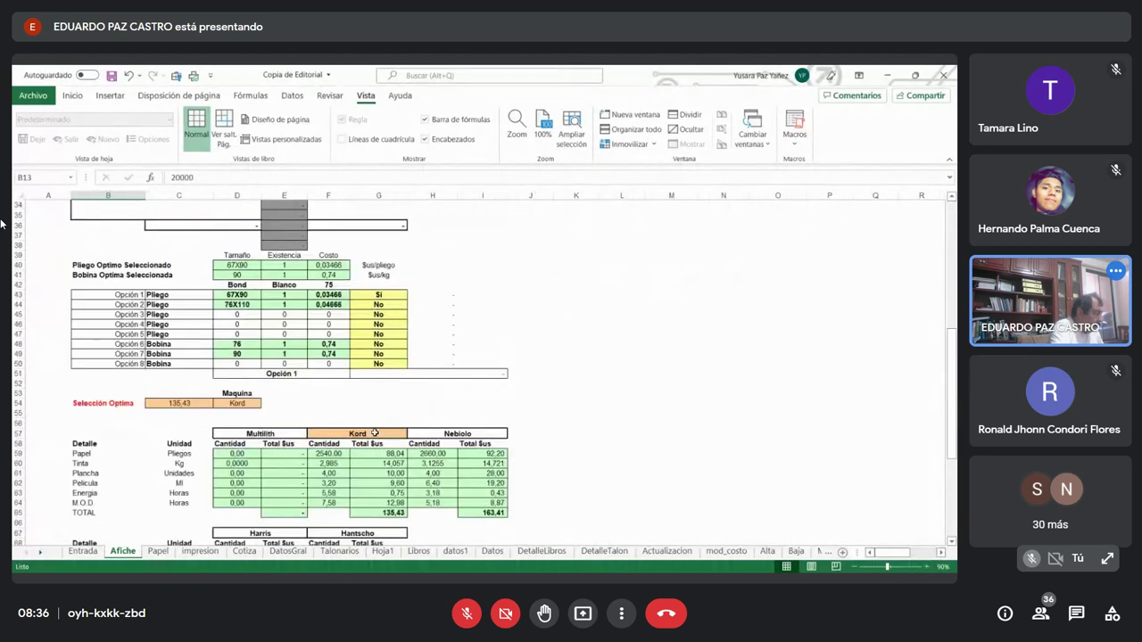
scroll(375, 433, "up", 5)
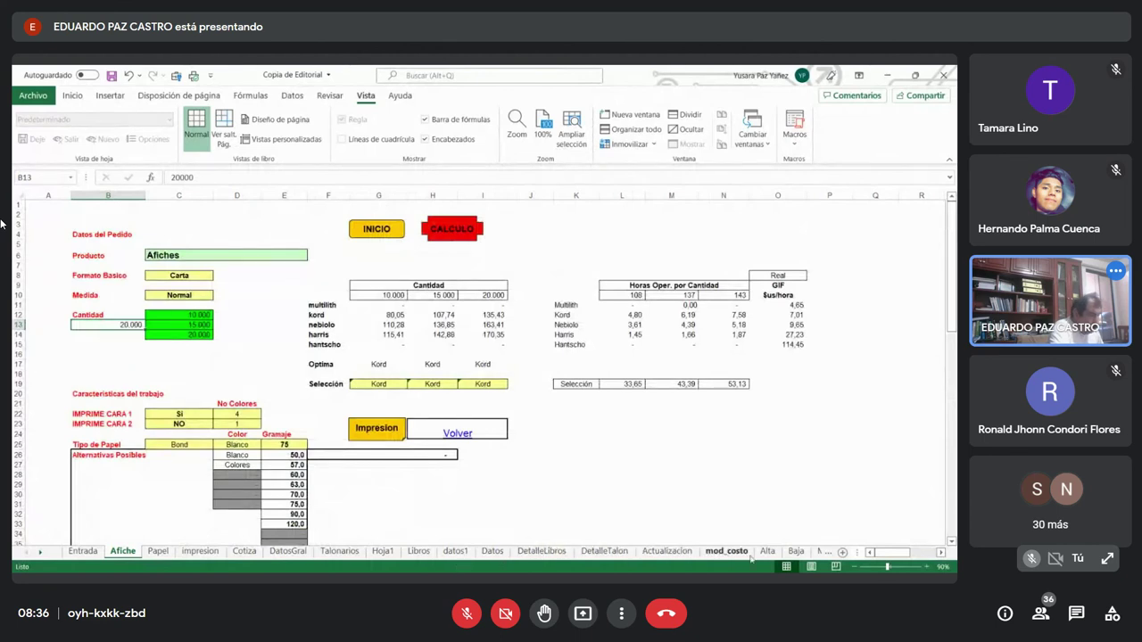
View the standard unit costs on the Costos sheet and the machine standards on the Estandares sheet.
left_click(39, 554)
left_click(39, 555)
left_click(40, 555)
left_click(39, 555)
left_click(39, 555)
left_click(40, 554)
left_click(40, 555)
left_click(39, 555)
left_click(40, 555)
left_click(40, 555)
left_click(39, 555)
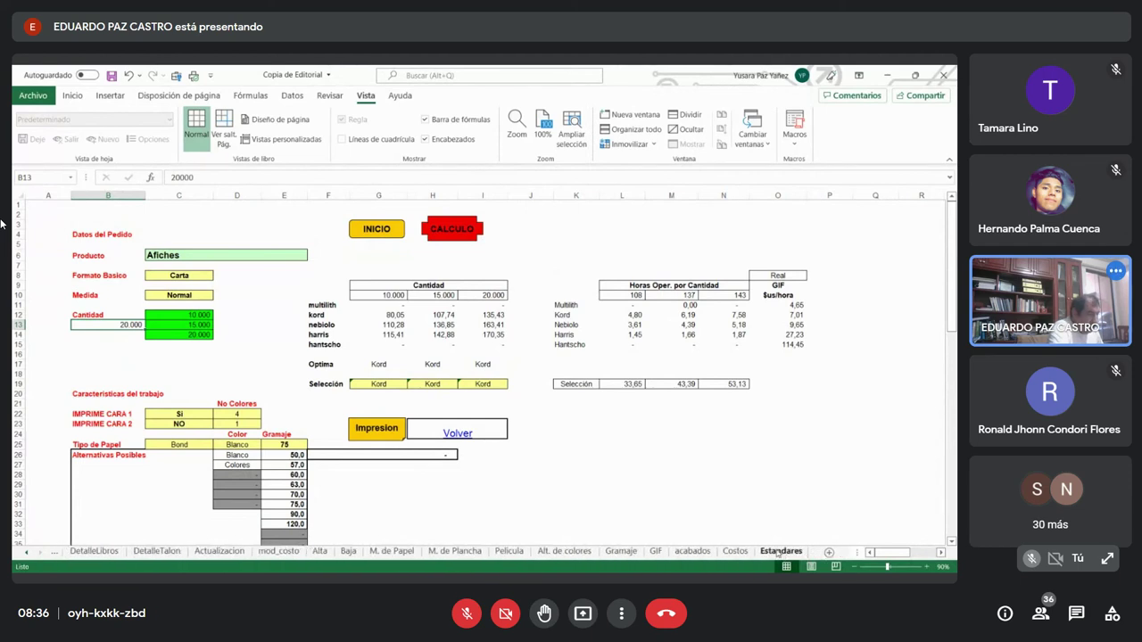
left_click(749, 553)
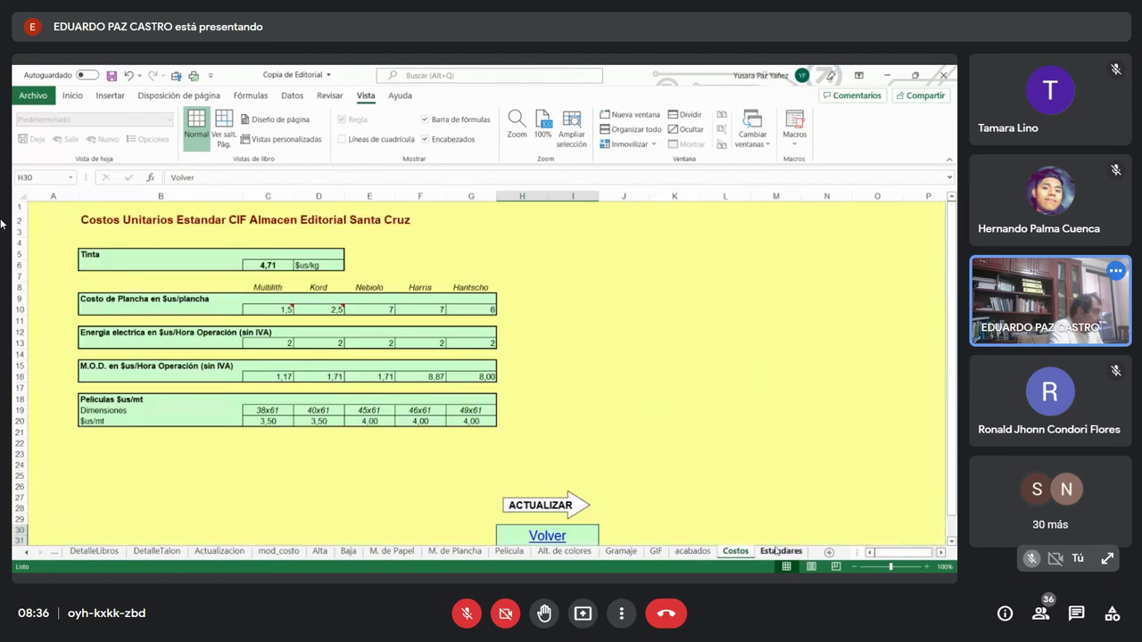
left_click(777, 551)
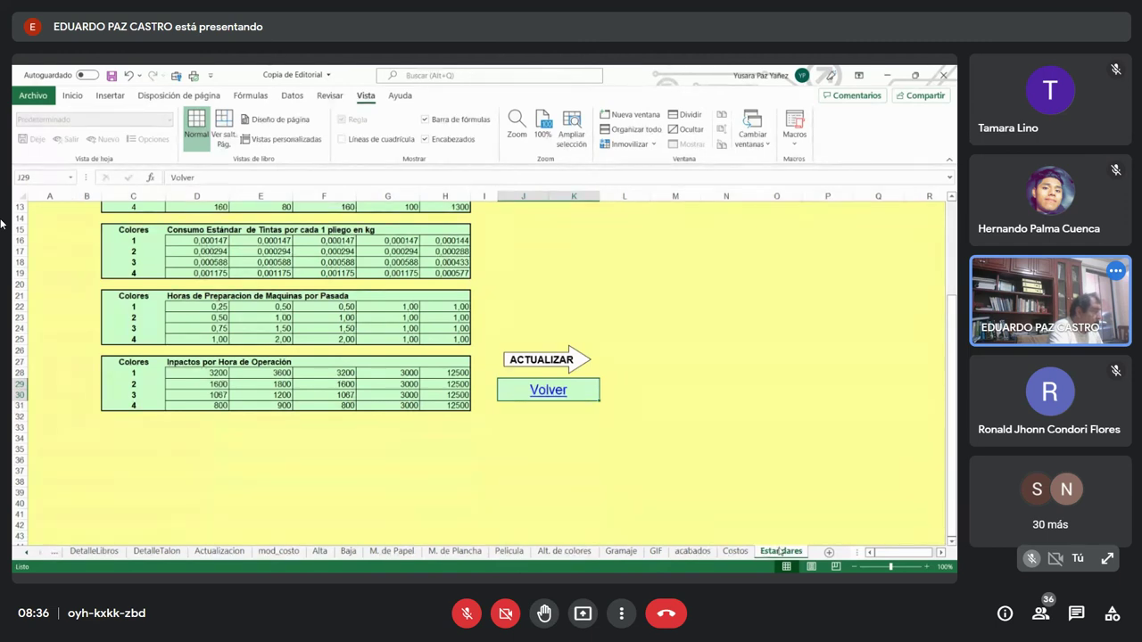
Examine the Tasa Fija de Producción table on the GIF sheet, highlighting the Optimista rates from Multilith to Acabado.
left_click(657, 552)
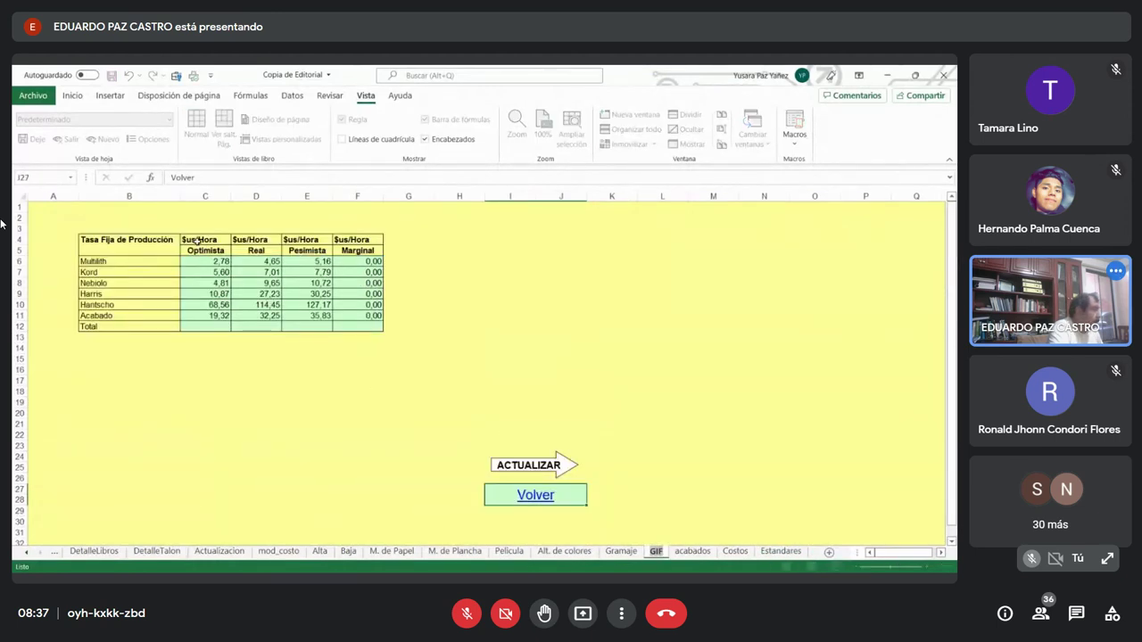
left_click_drag(213, 261, 208, 317)
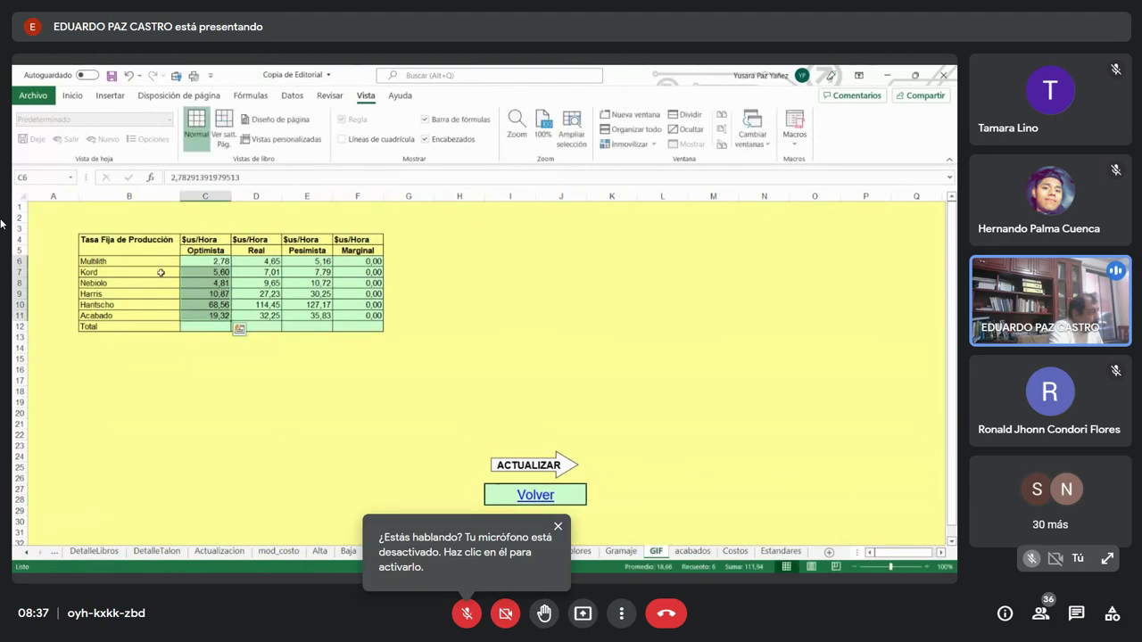
left_click(140, 243)
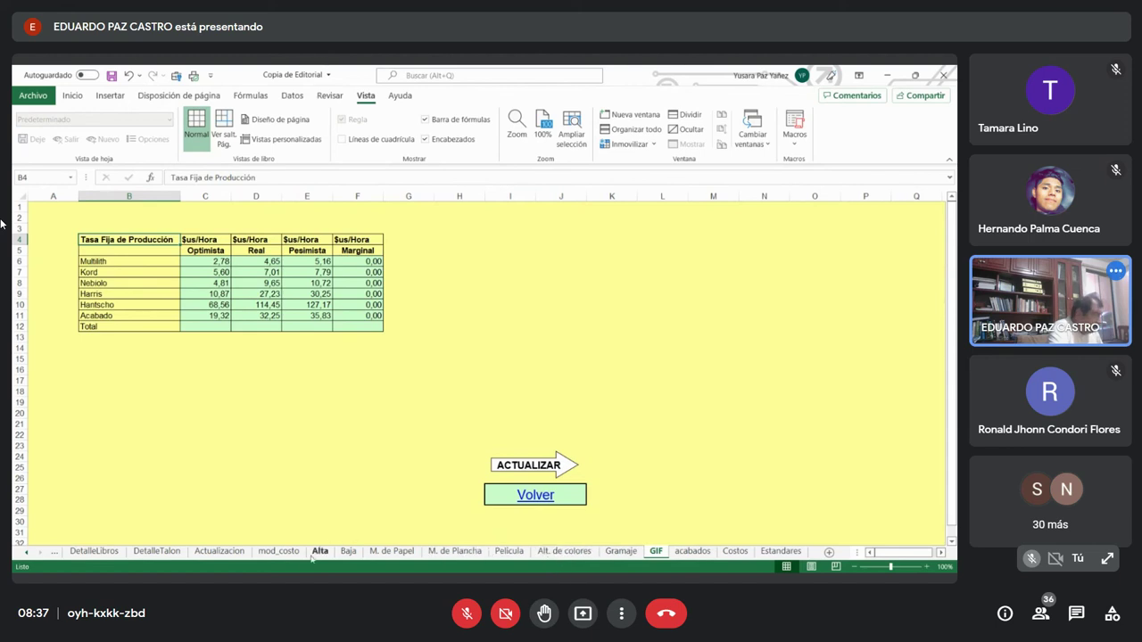
Look through the mod_costo and Actualizacion sheets and follow the Gastos Indirectos de Fabricacion link to its rate table.
left_click(265, 551)
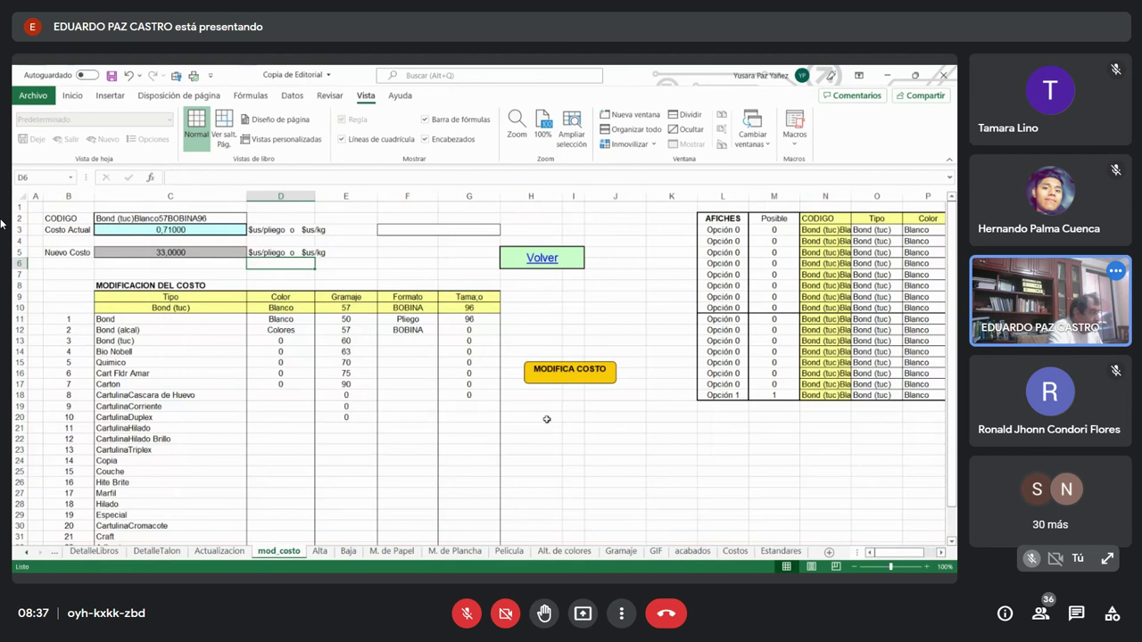
left_click(220, 552)
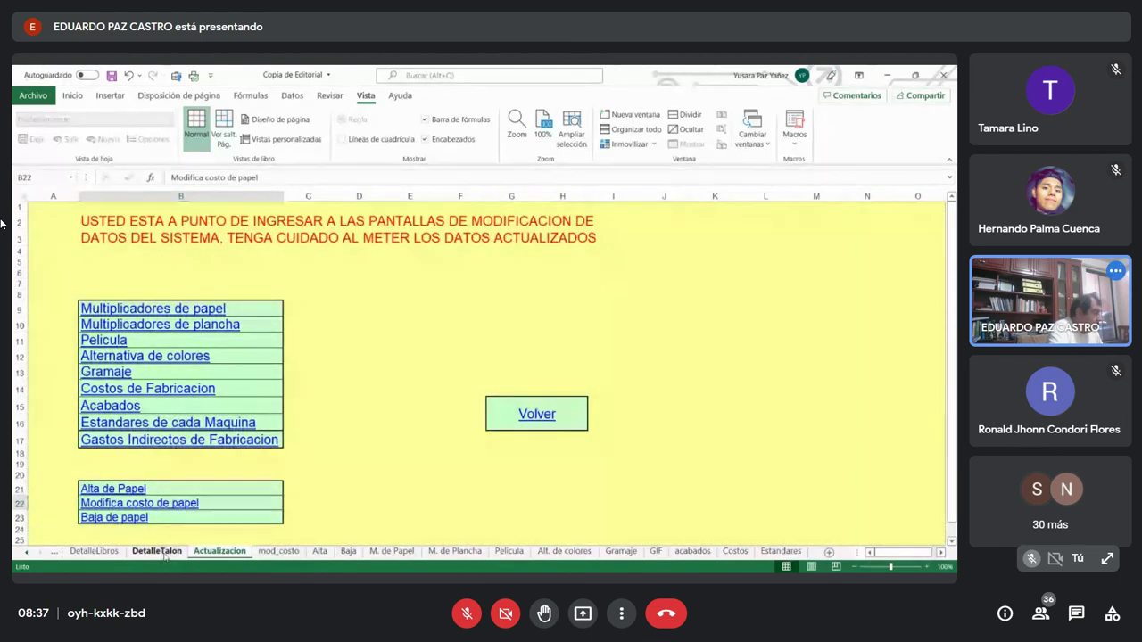
left_click(157, 552)
left_click(203, 554)
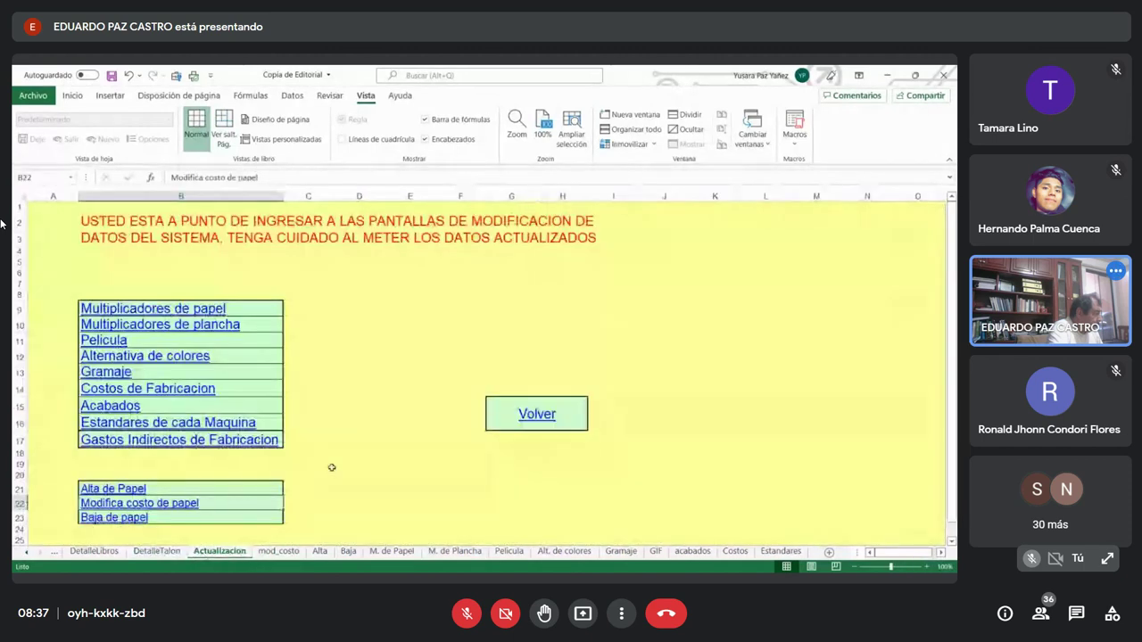
scroll(336, 463, "down", 1)
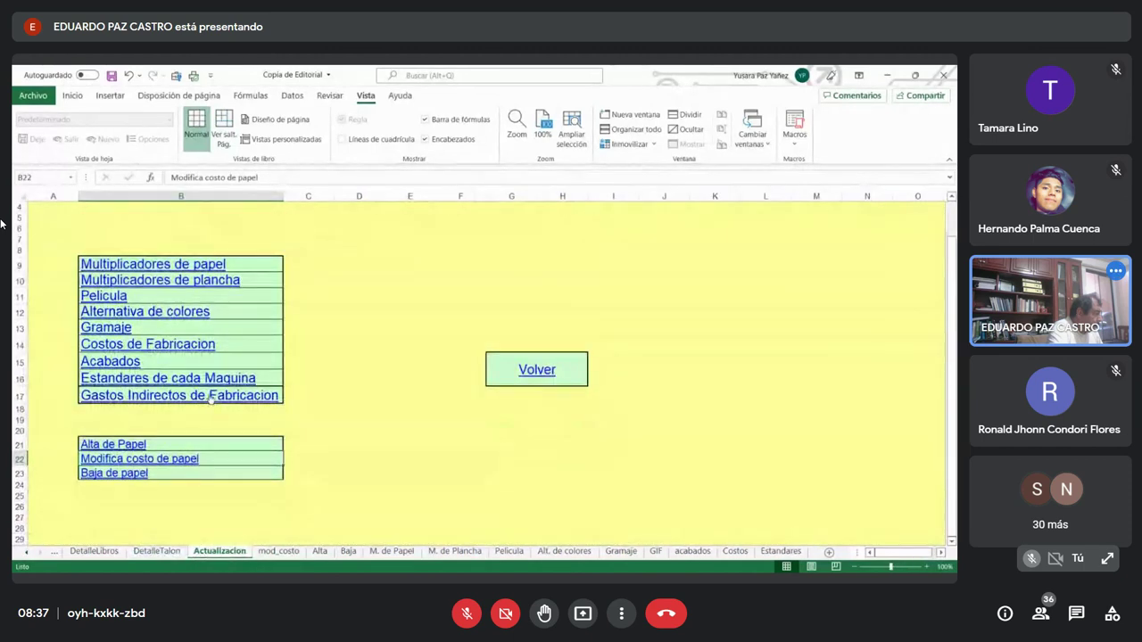
left_click(209, 399)
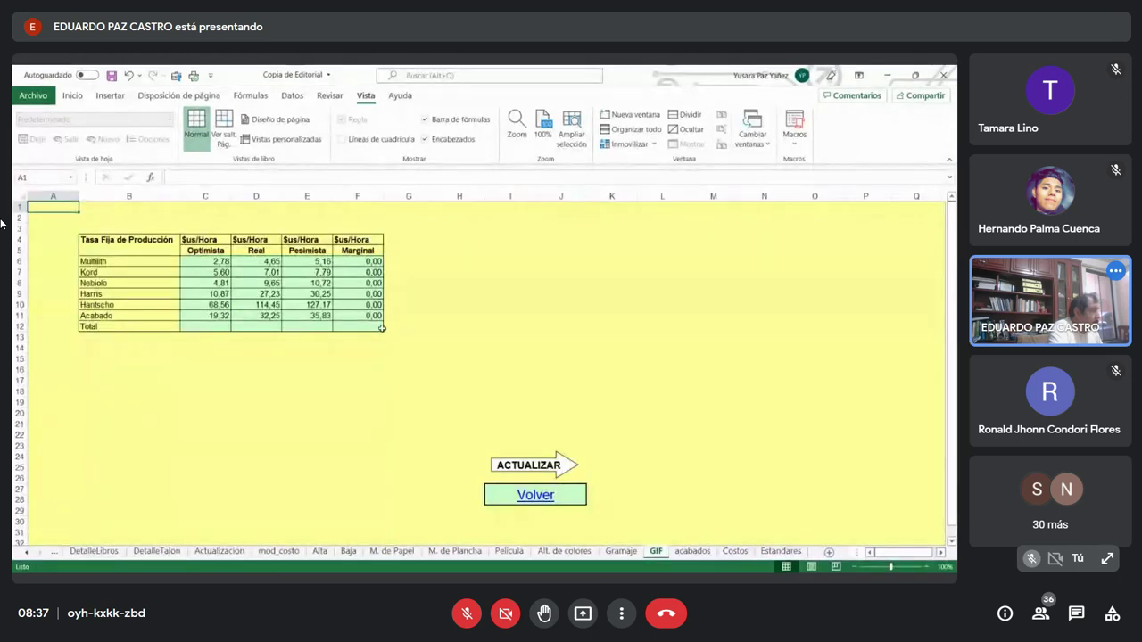
Return to the Actualizacion sheet and follow the Estandares de cada Maquina link to review the waste, ink, preparation and output standards.
scroll(495, 449, "down", 2)
left_click(532, 430)
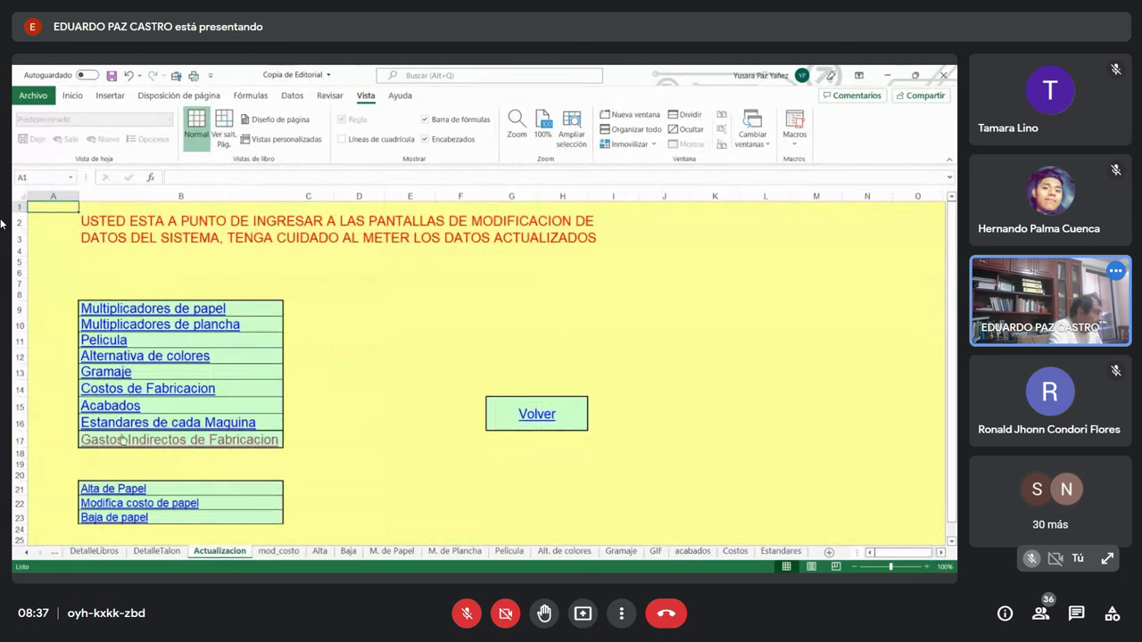
left_click(113, 419)
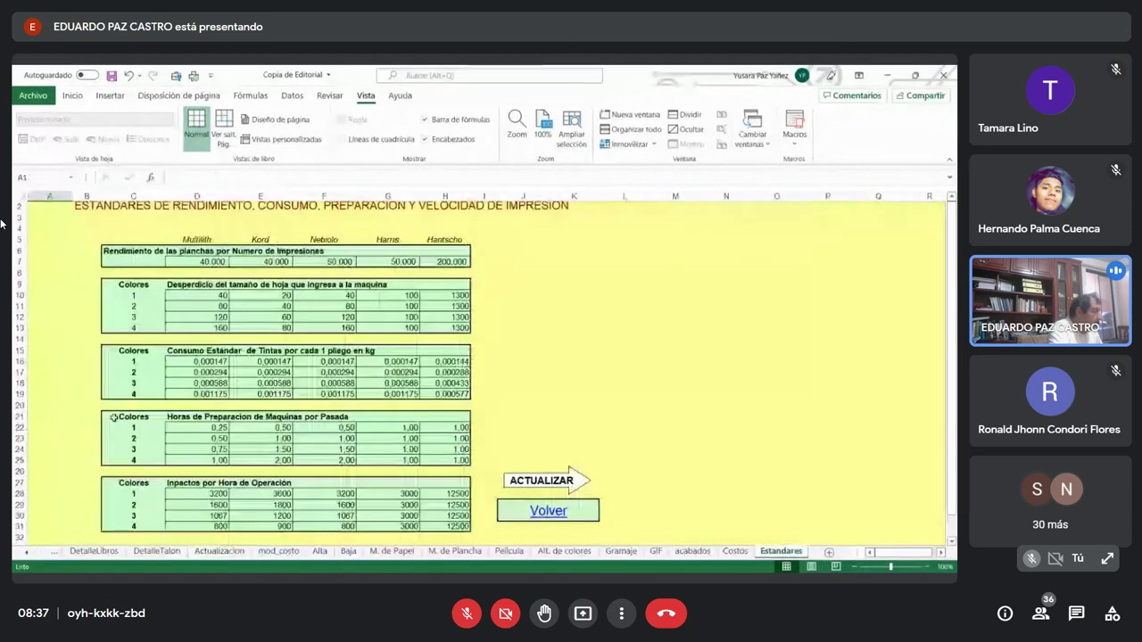
scroll(348, 348, "down", 1)
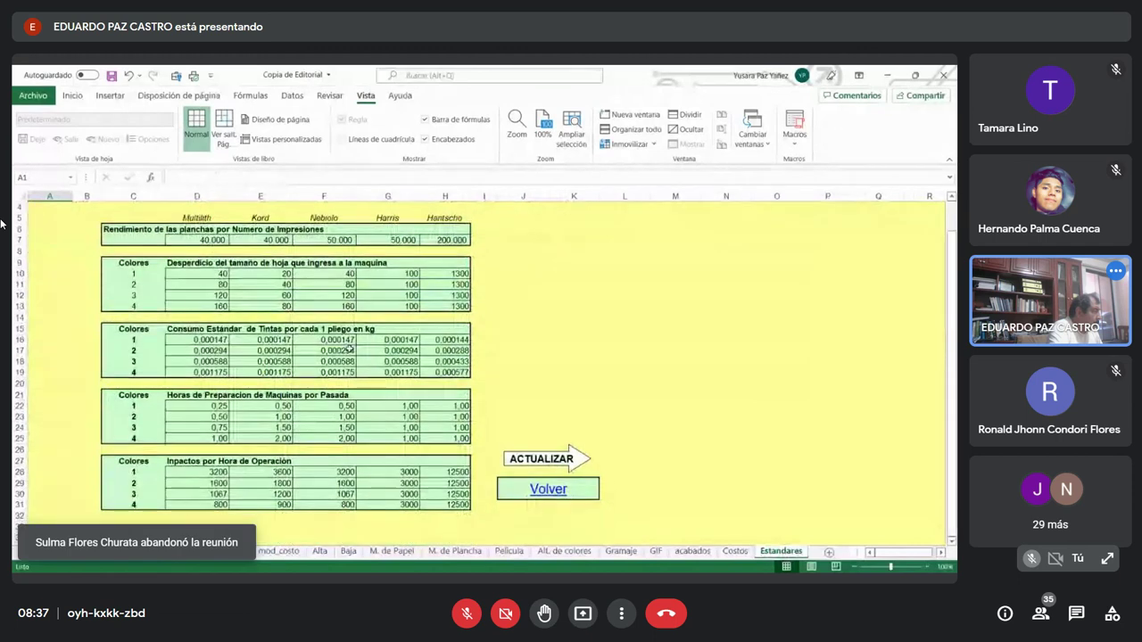
scroll(348, 348, "down", 1)
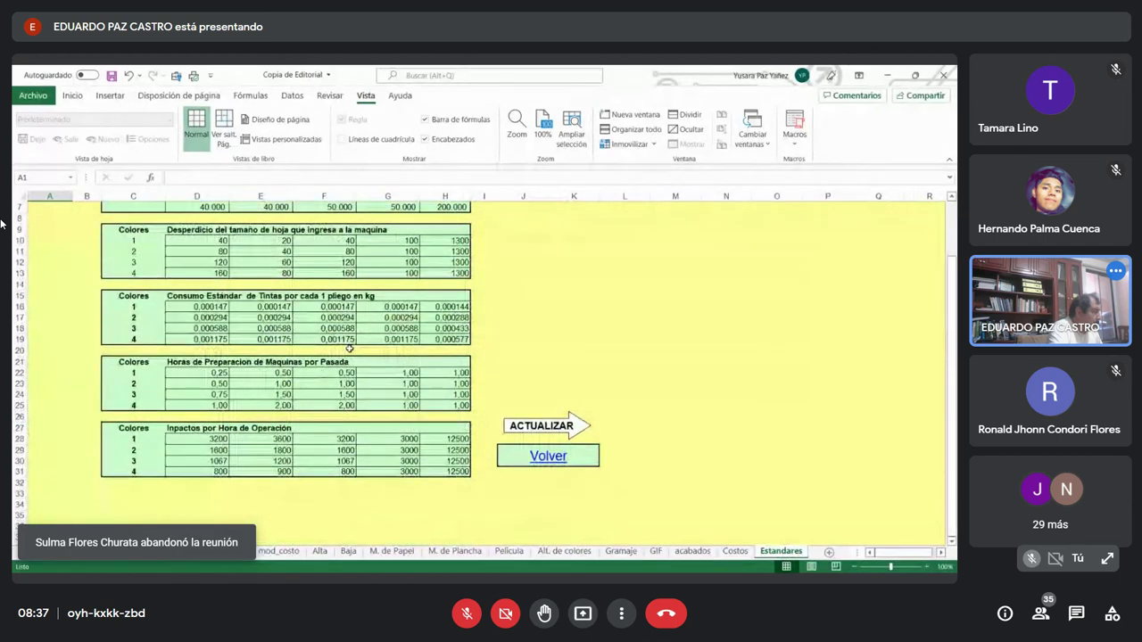
scroll(349, 349, "down", 1)
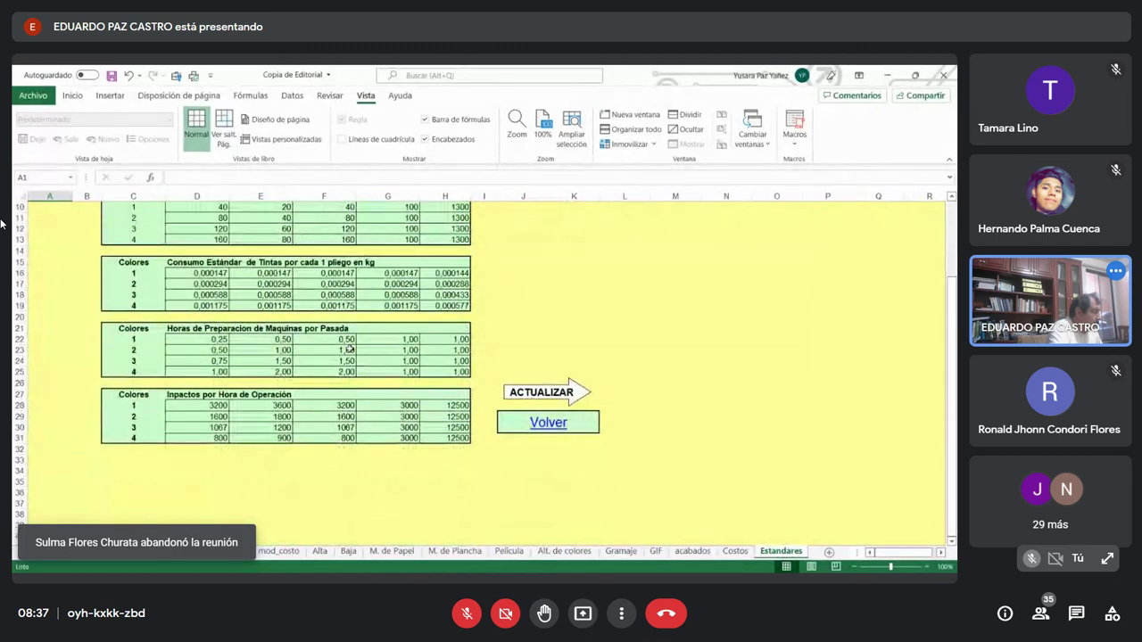
Go back to the Afiche sheet and inspect the Selección formulas for the three quantities and the Multilith GIF rate formula.
left_click(28, 553)
left_click(29, 553)
left_click(28, 553)
left_click(28, 553)
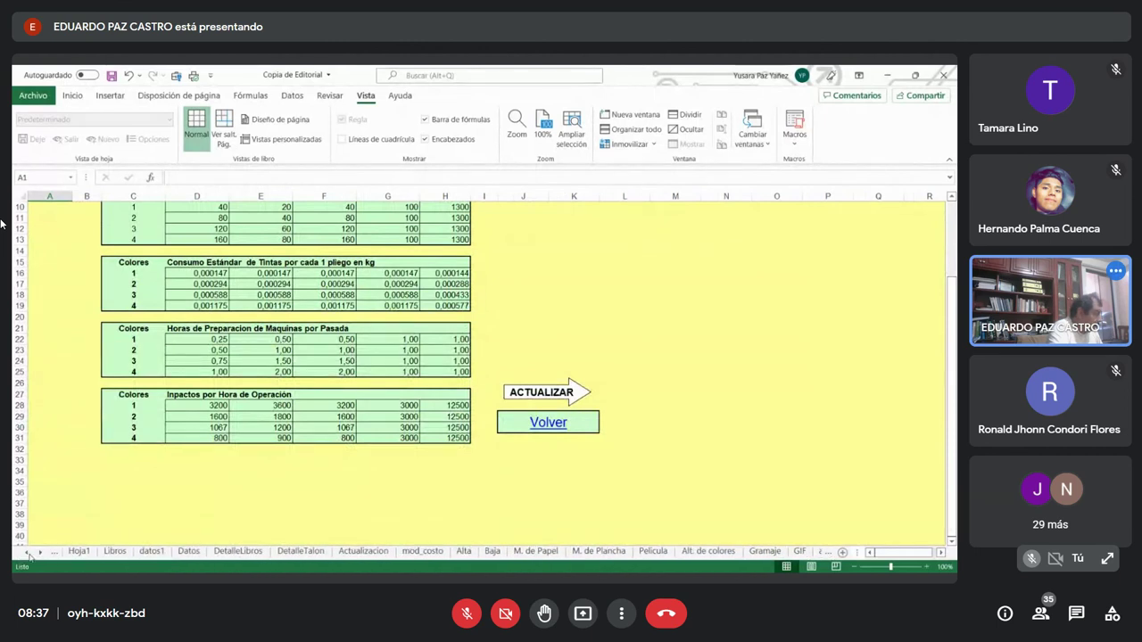
left_click(28, 553)
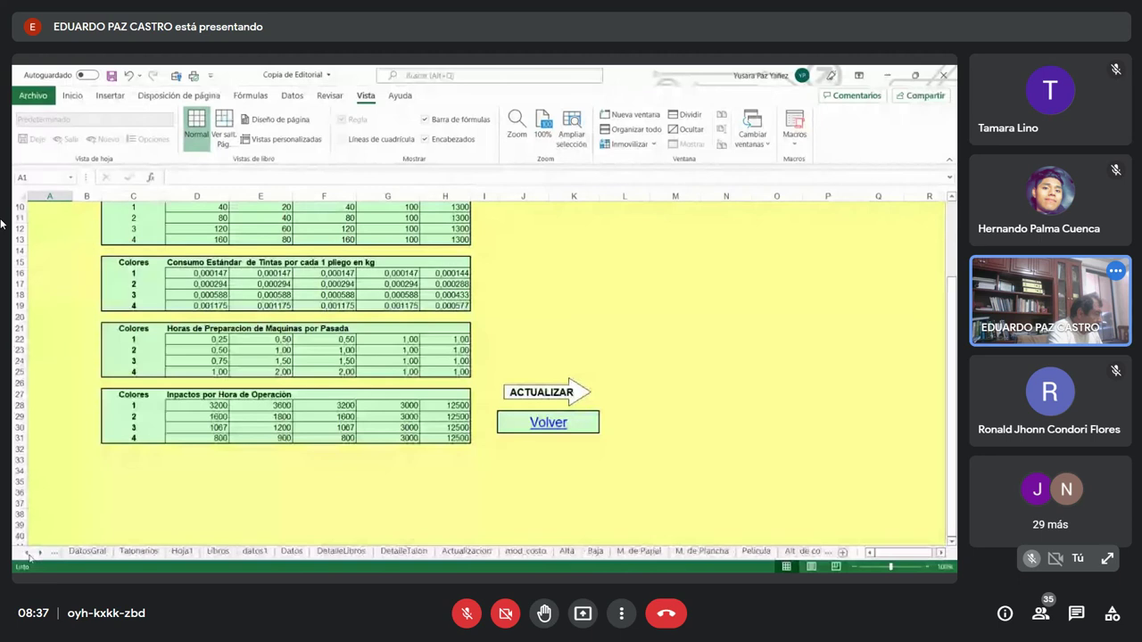
left_click(28, 553)
left_click(29, 553)
left_click(29, 553)
left_click(29, 553)
left_click(123, 551)
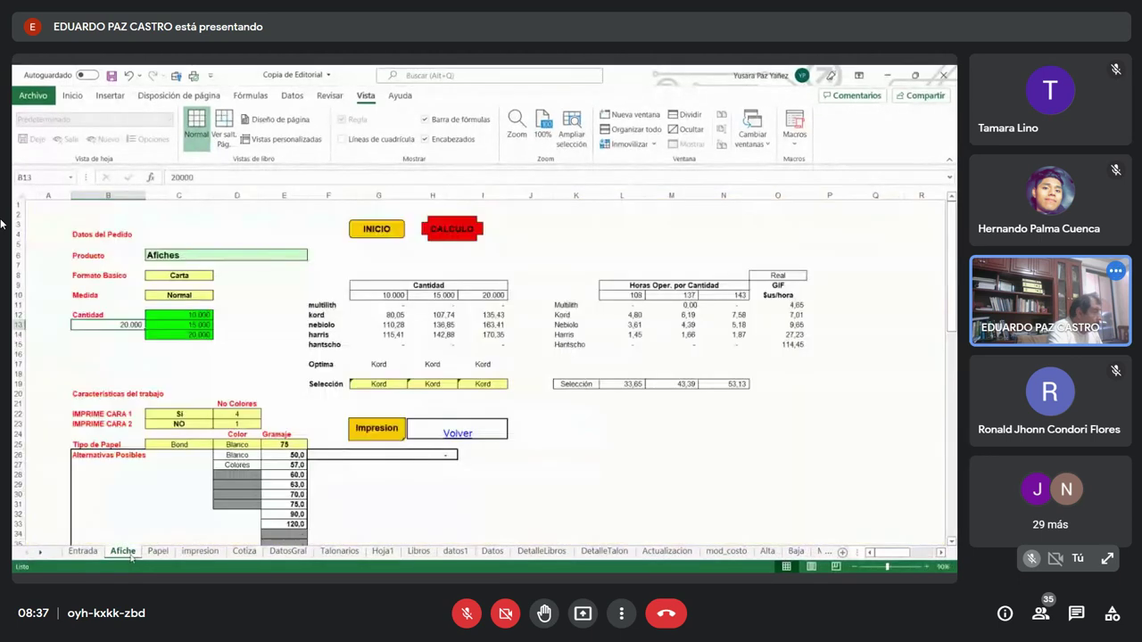
scroll(441, 361, "down", 2)
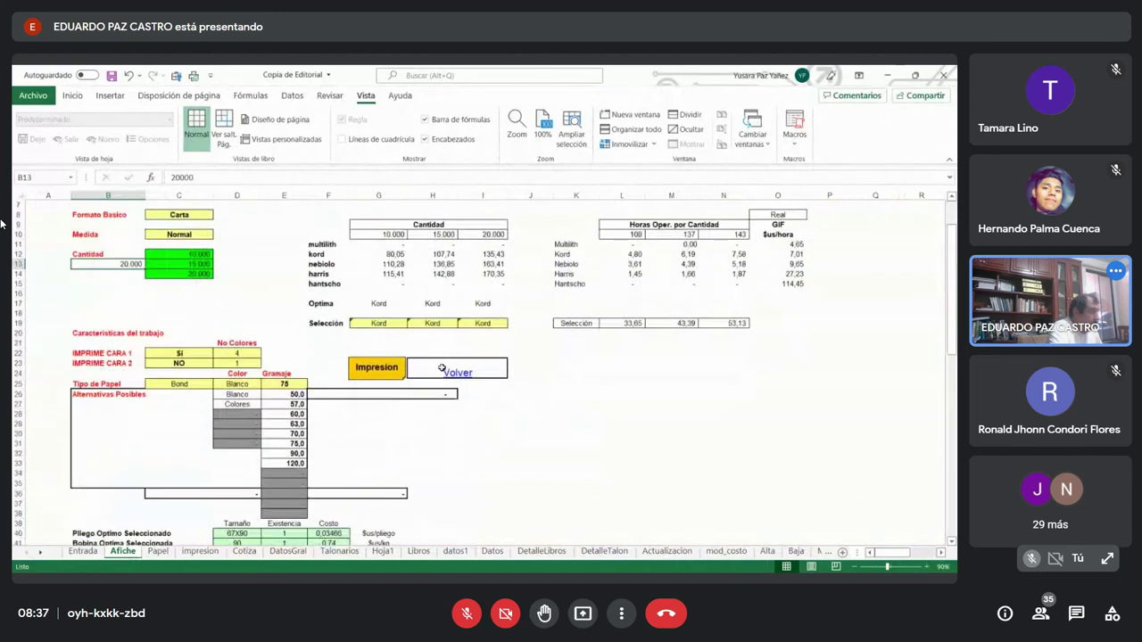
left_click(627, 323)
left_click(677, 323)
left_click(722, 322)
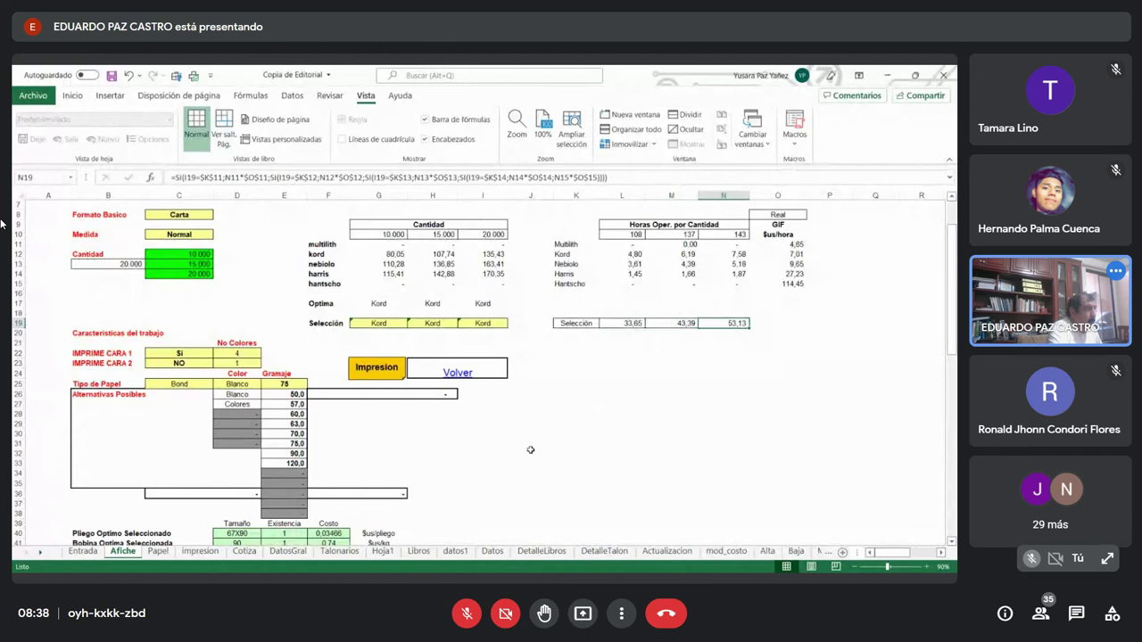
left_click(794, 245)
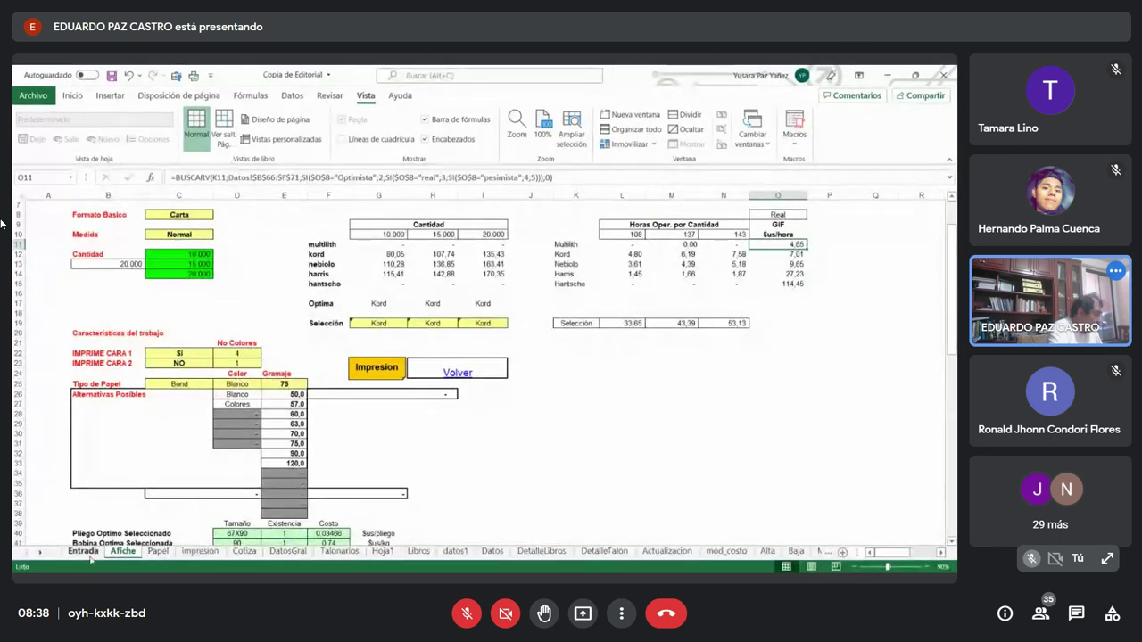
Examine the Tasa Fija de Producción table on the Datos sheet, comparing the Real, Pesimista and Marginal rates for Multilith and Kord.
left_click(491, 552)
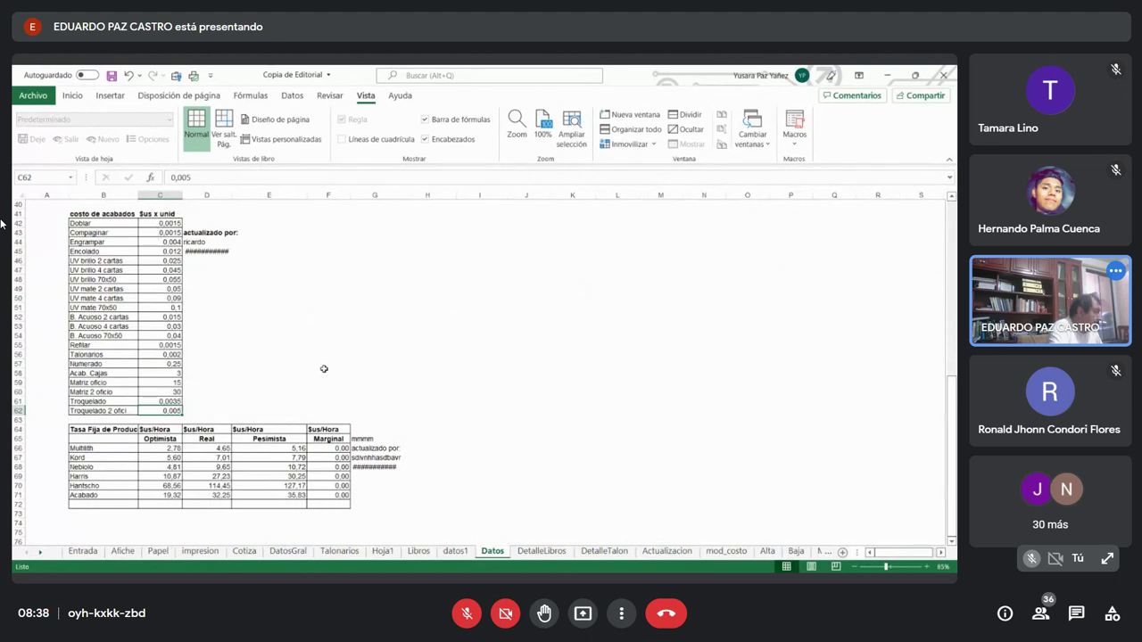
scroll(354, 374, "down", 2)
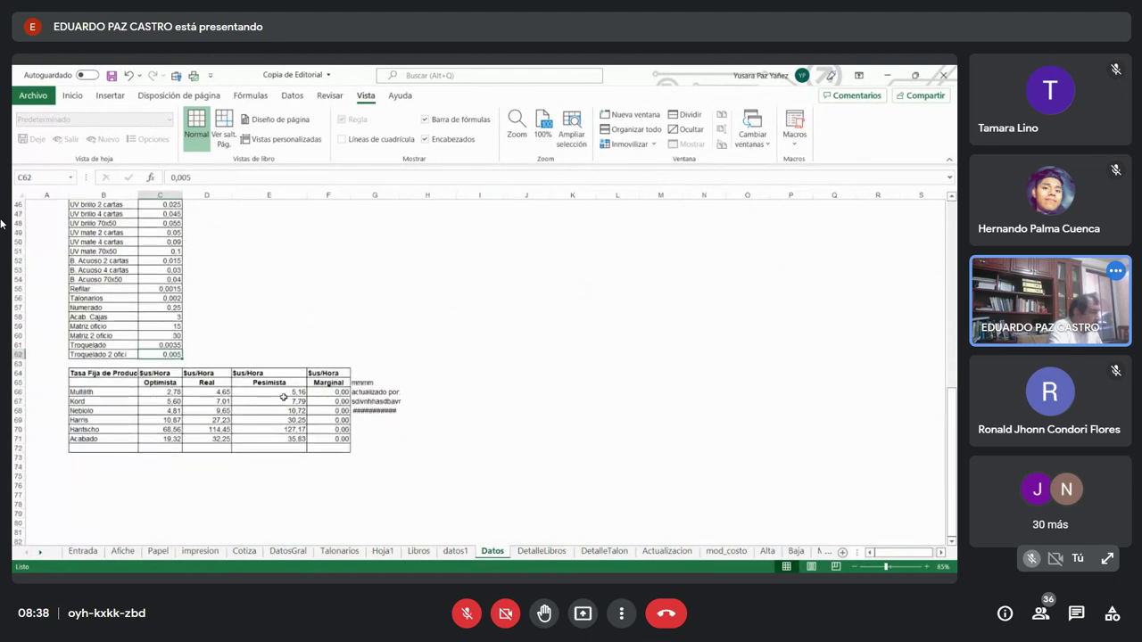
left_click(217, 390)
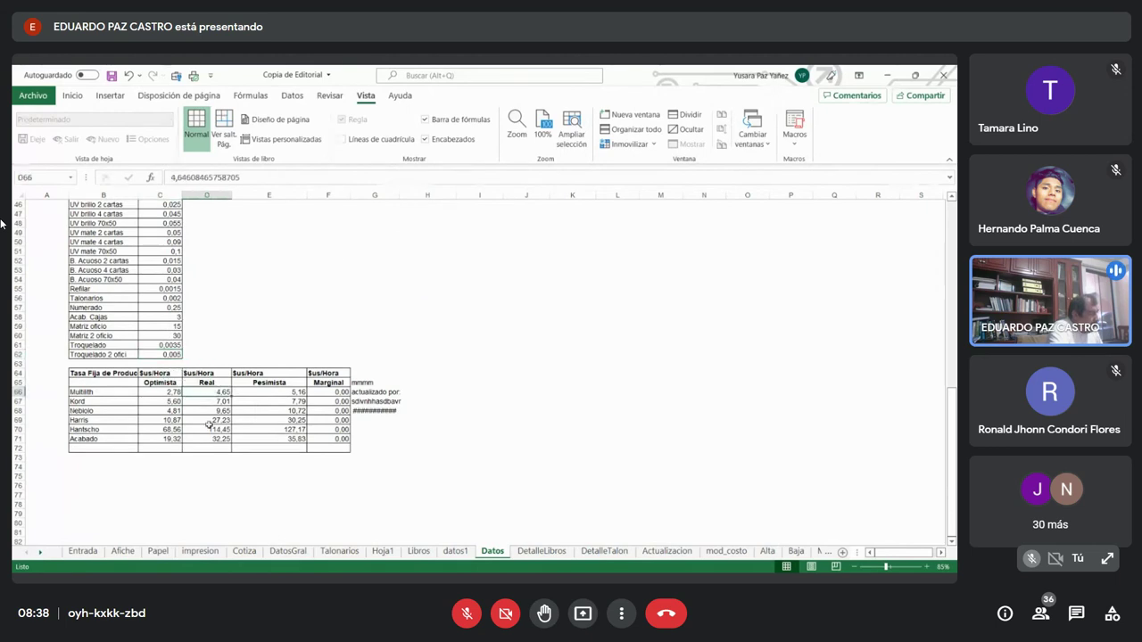
left_click(219, 438)
left_click(217, 390)
left_click(280, 396)
left_click(341, 390)
left_click(209, 401)
left_click(273, 397)
left_click(219, 402)
left_click(282, 403)
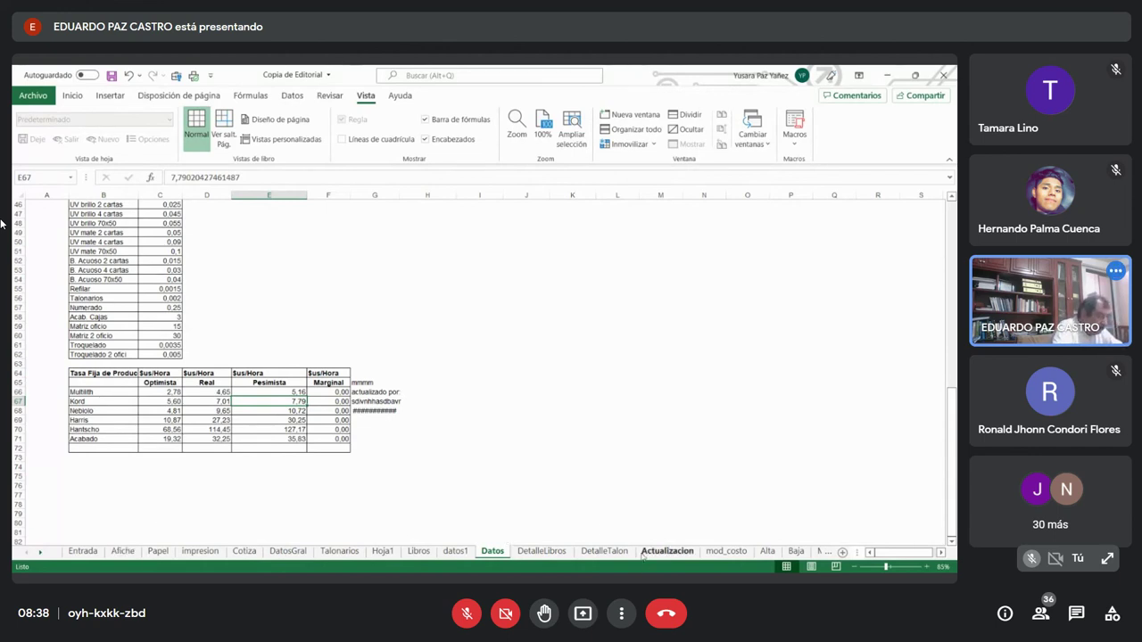
Run the macro on the Afiche sheet that asks for the client and enter the client's name.
left_click(122, 550)
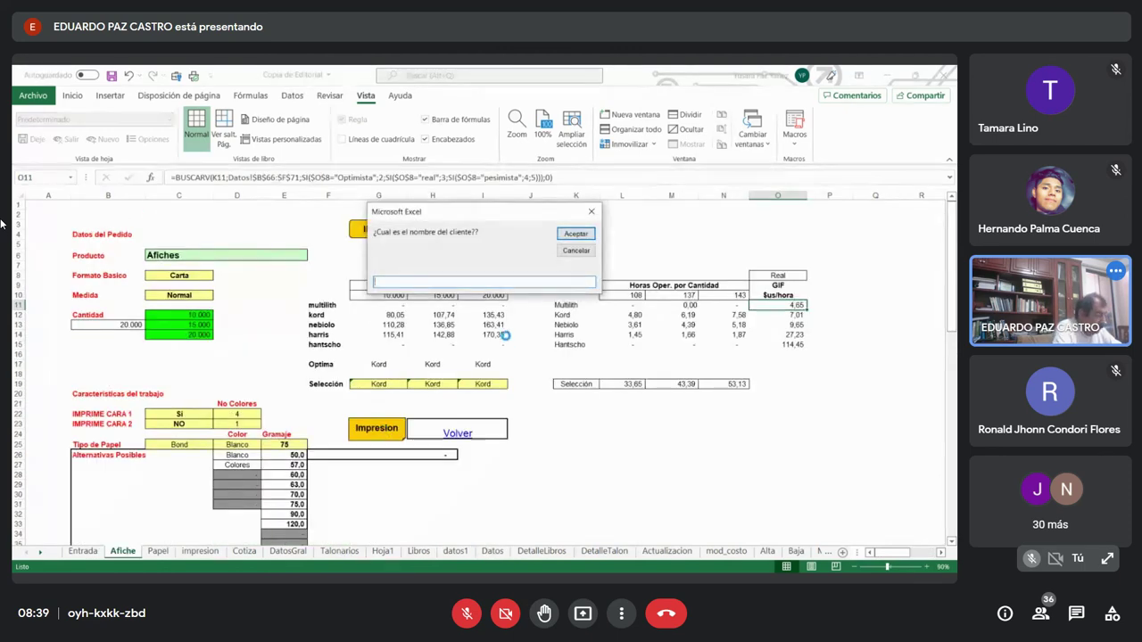
type("lino")
key("Return")
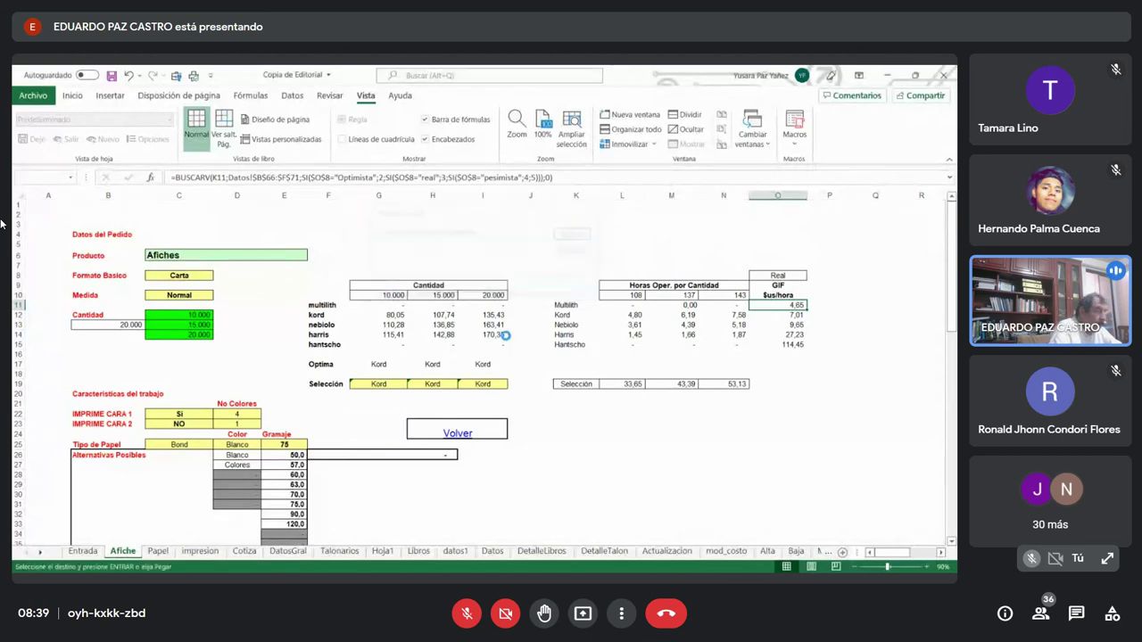